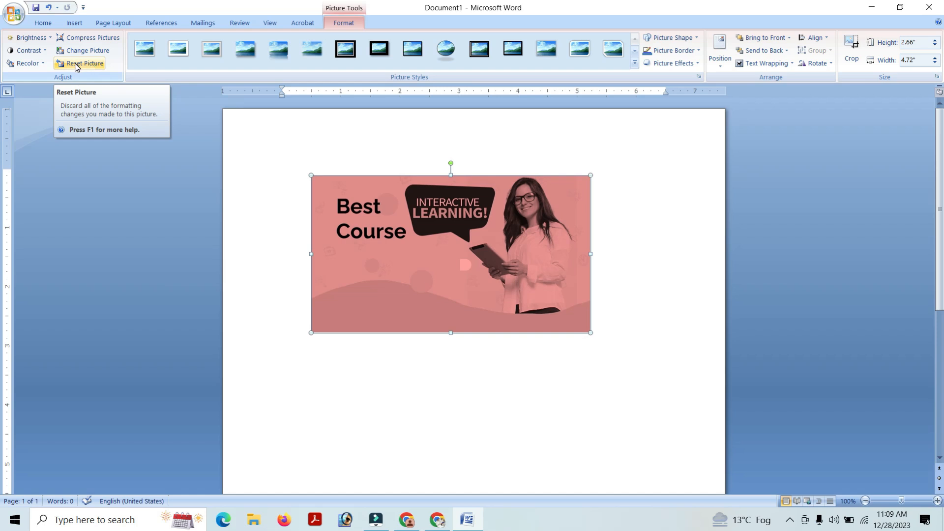
- Reset the picture's formatting and size, and fit it on the page at about 2.71" high by 4.8" wide, below the first lines
left_click(92, 65)
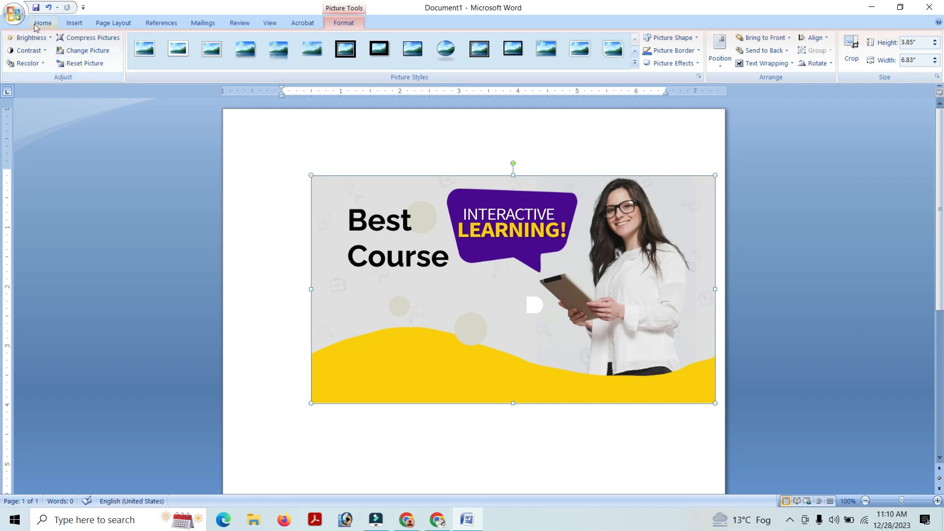
left_click_drag(311, 175, 431, 242)
left_click_drag(501, 286, 350, 205)
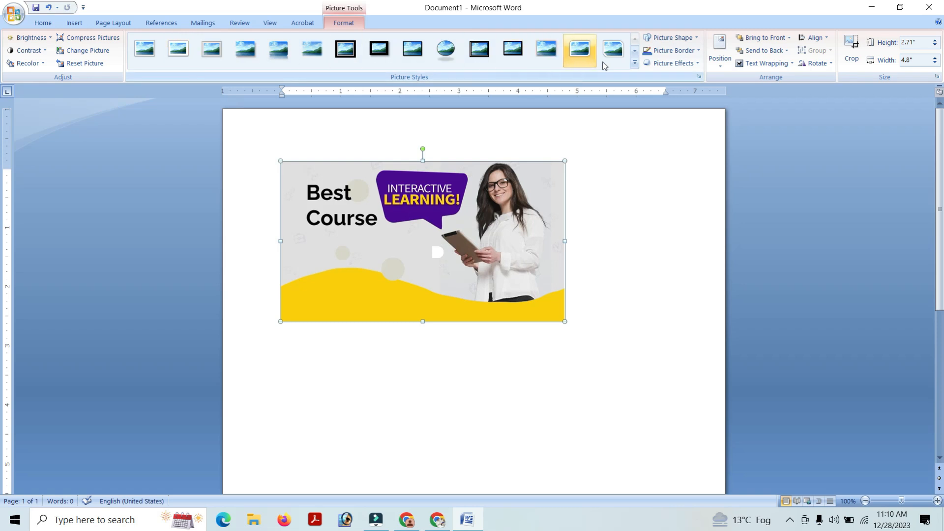
left_click_drag(440, 252, 471, 342)
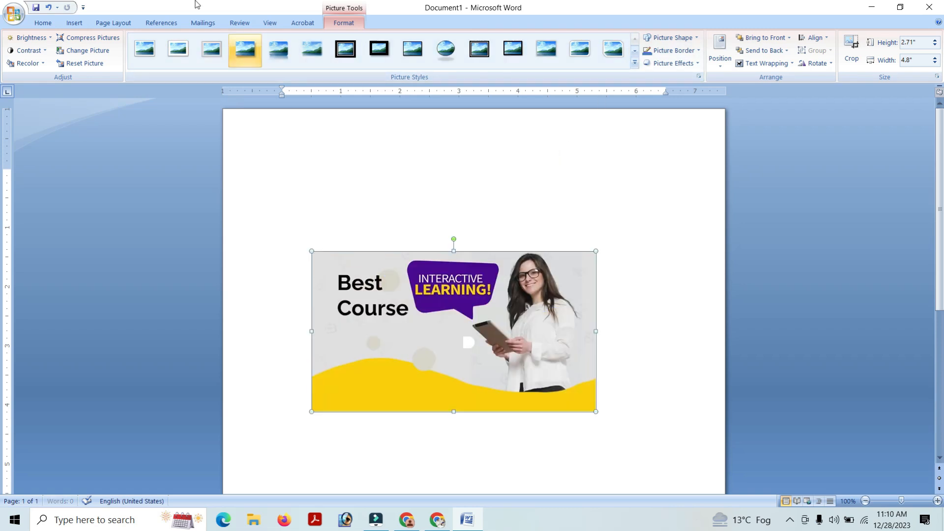
- Apply the tilted perspective picture style with a white bevelled frame and change the picture's shape to a plaque with concave corners
left_click(634, 63)
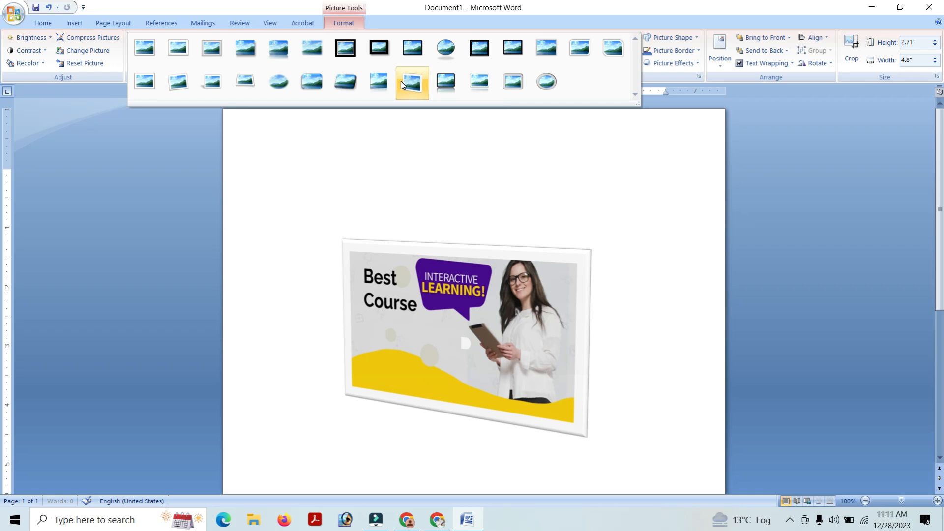
left_click(401, 80)
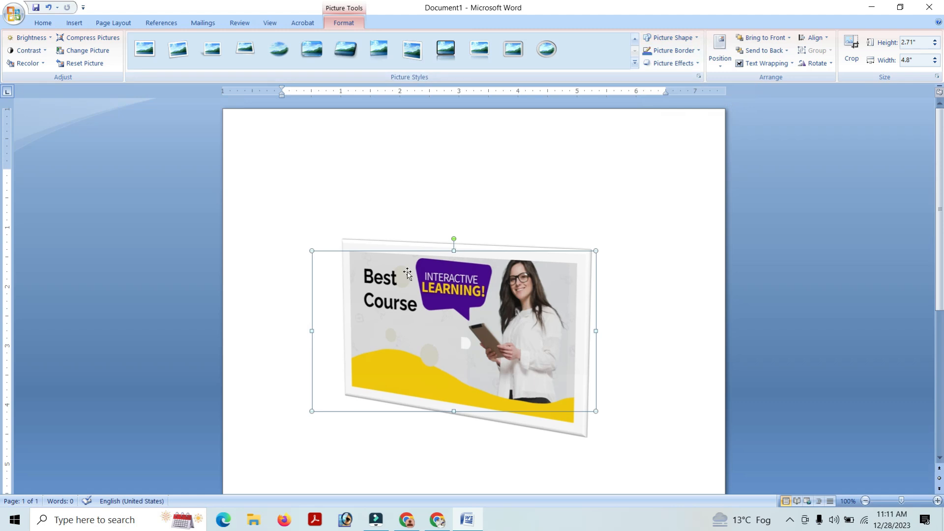
left_click(697, 38)
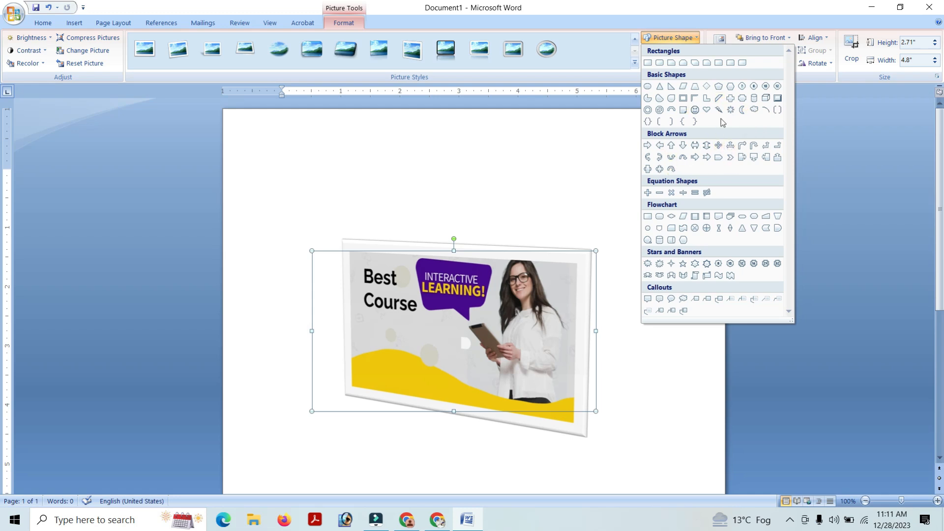
left_click(744, 98)
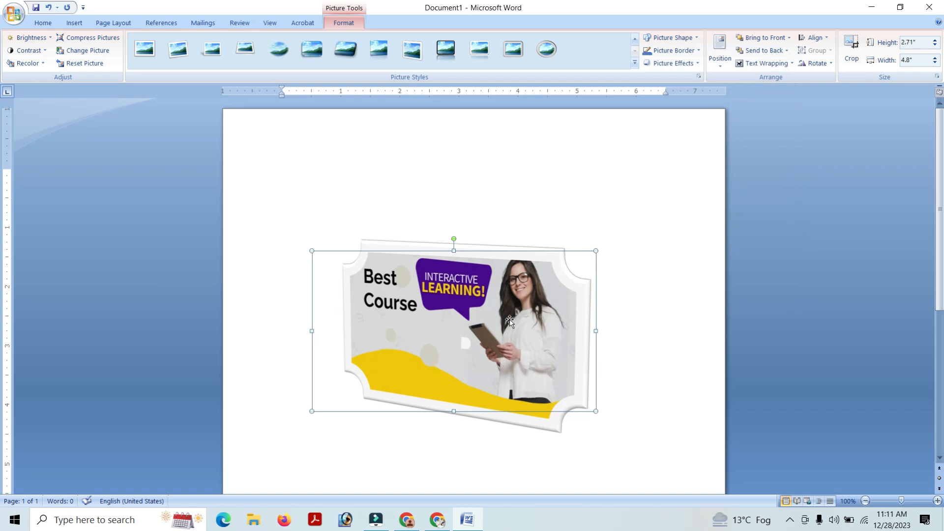
left_click(698, 51)
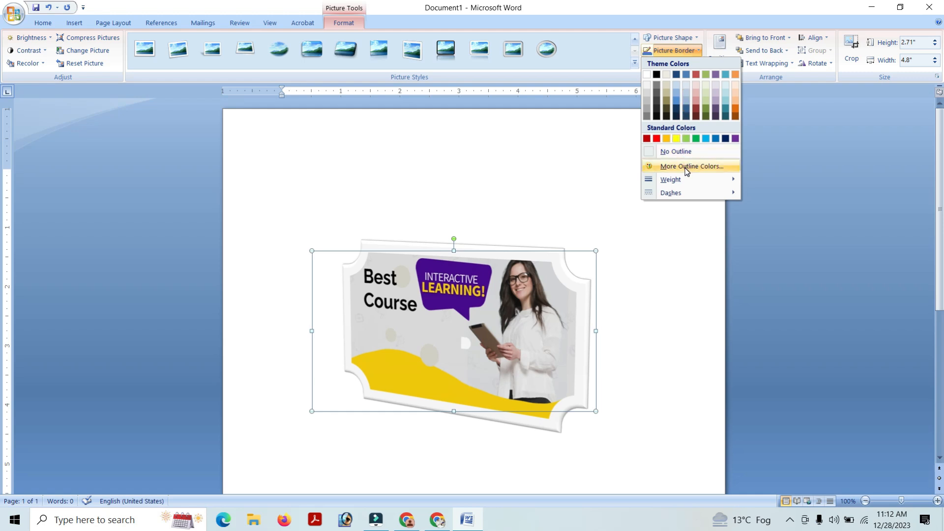
left_click(705, 168)
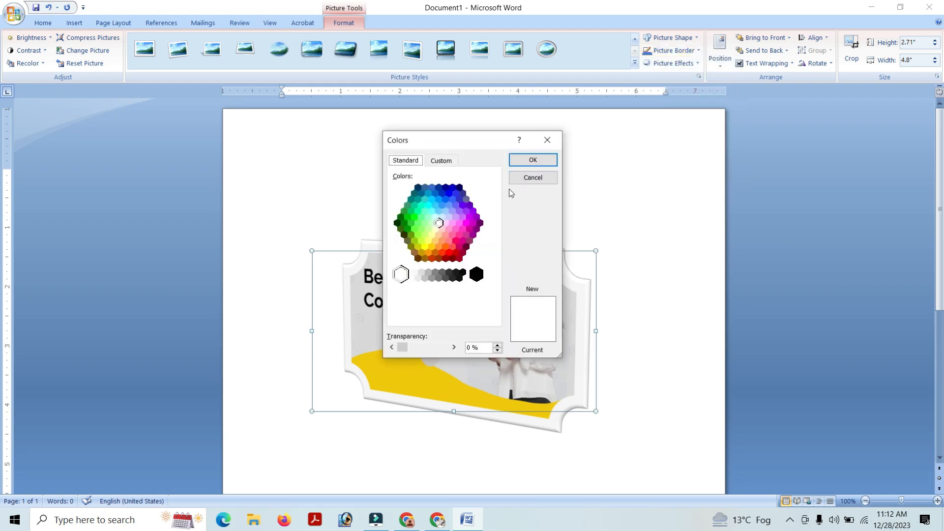
left_click(551, 142)
- Set the picture's border weight to 1½ pt, and increase it to 4½ pt
left_click(673, 50)
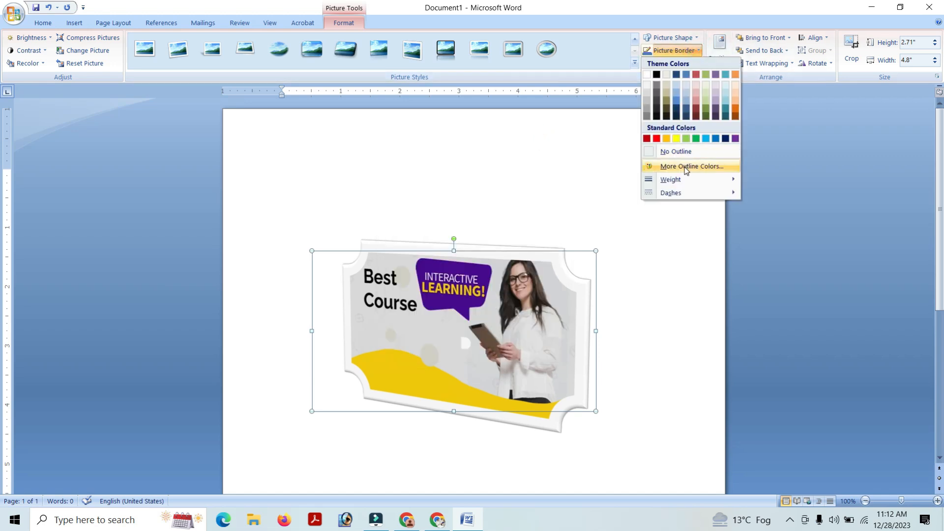
mouse_move(679, 185)
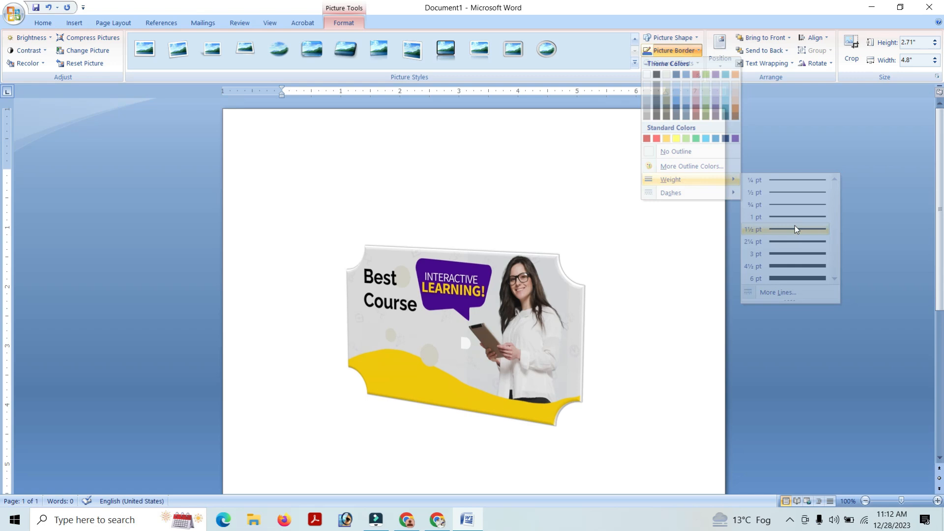
left_click(796, 228)
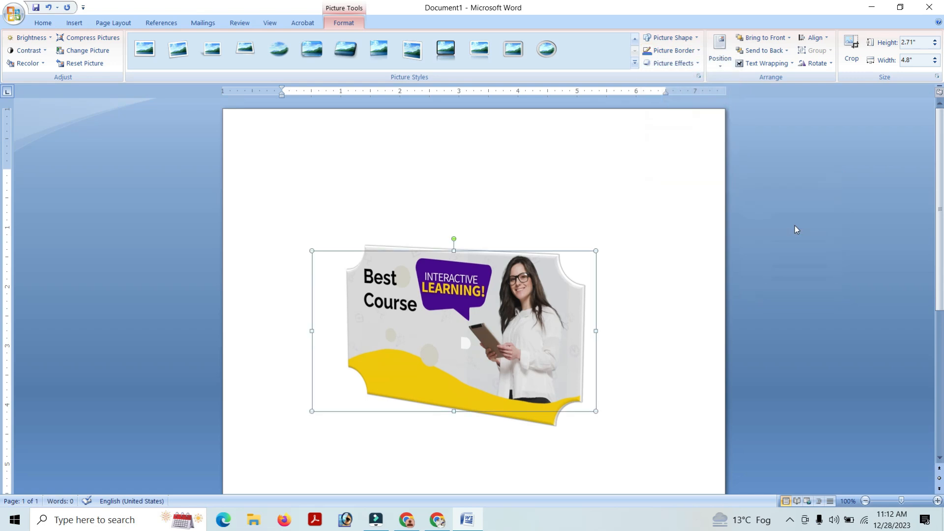
left_click(697, 50)
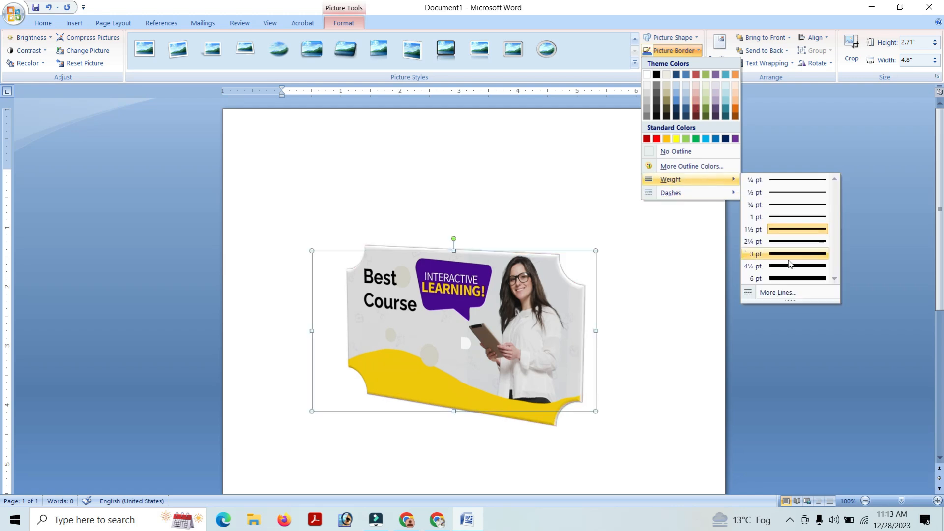
left_click(797, 266)
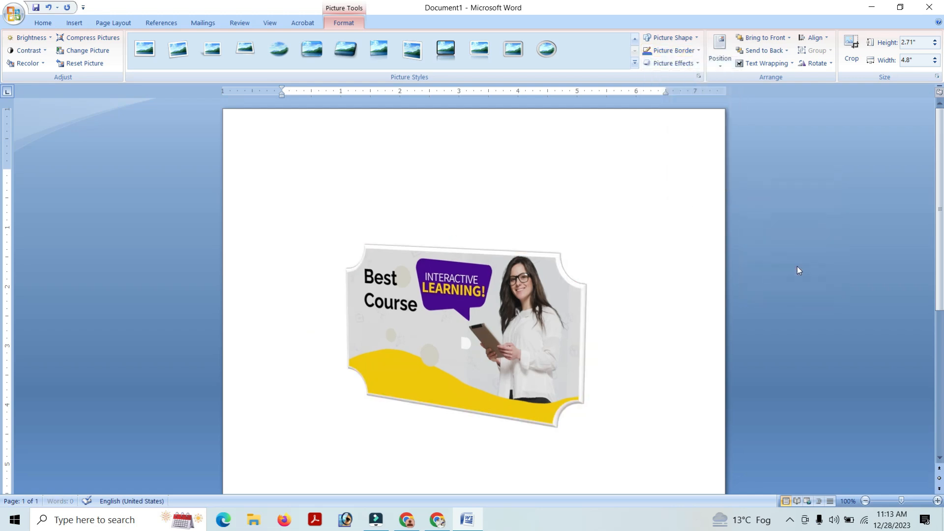
left_click(686, 50)
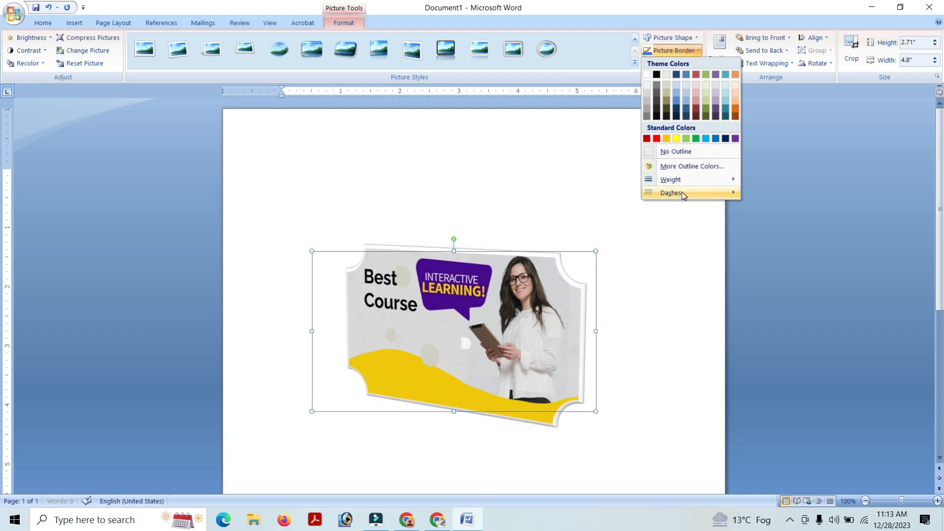
mouse_move(686, 197)
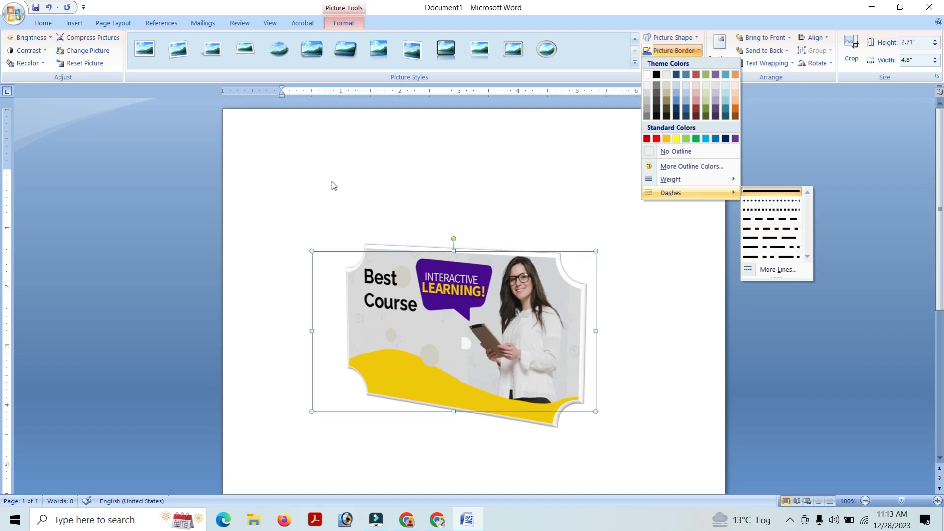
left_click(491, 185)
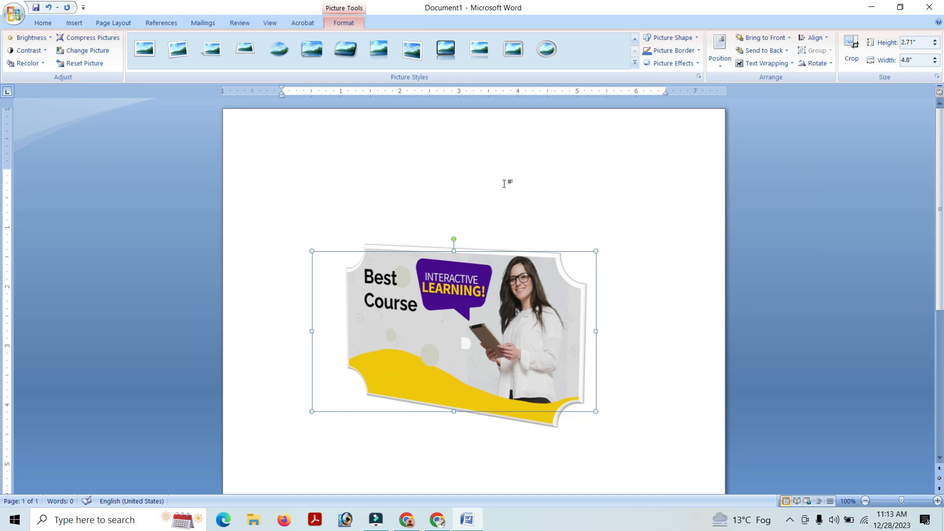
- Insert the picture "WhatsApp Image 2023-12-16 at 11.36.51 AM" from Saved Pictures at the start of the document
left_click(481, 121)
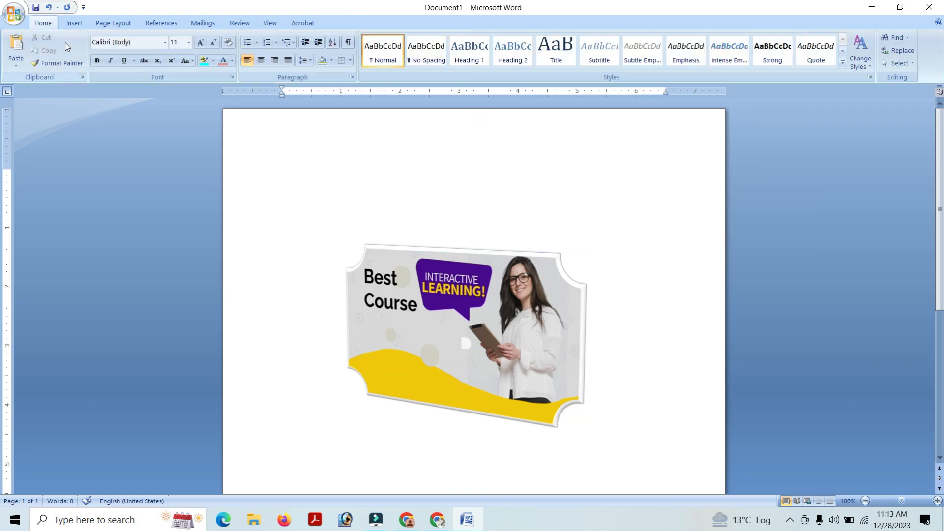
left_click(75, 23)
left_click(124, 53)
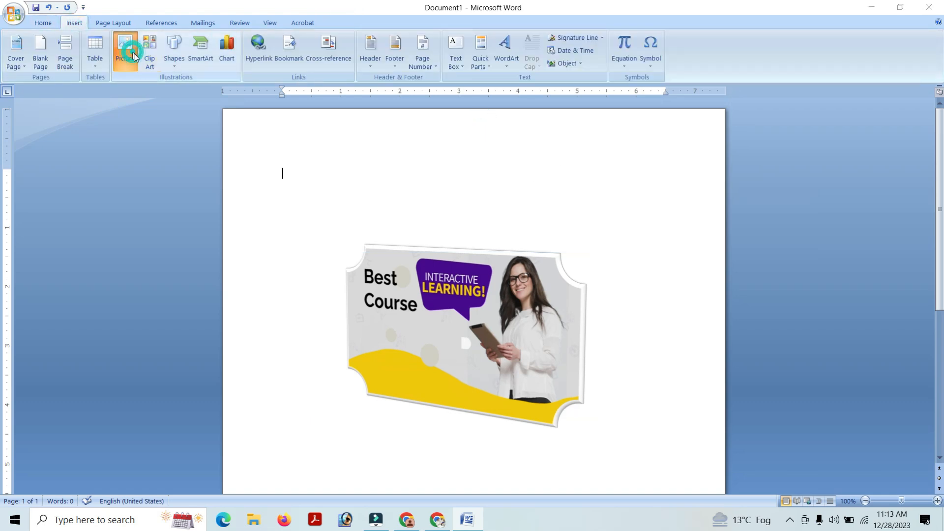
left_click(289, 122)
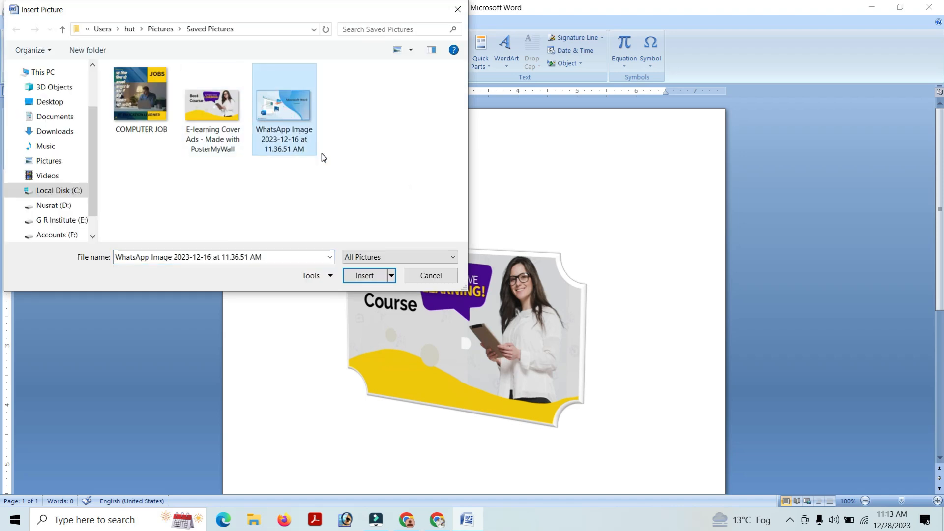
double_click(283, 150)
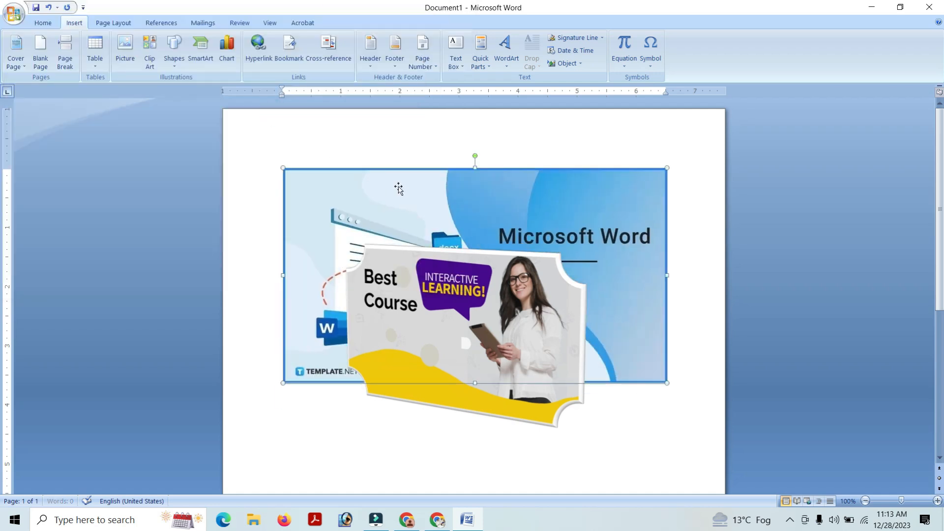
- Shrink the Microsoft Word picture to about 2.66" by 4.76" and move the Best Course picture below it
left_click_drag(282, 166, 386, 226)
left_click_drag(442, 369, 392, 474)
left_click(450, 322)
left_click_drag(453, 361, 440, 493)
- Open the border weight choices for the Microsoft Word picture
left_click(385, 225)
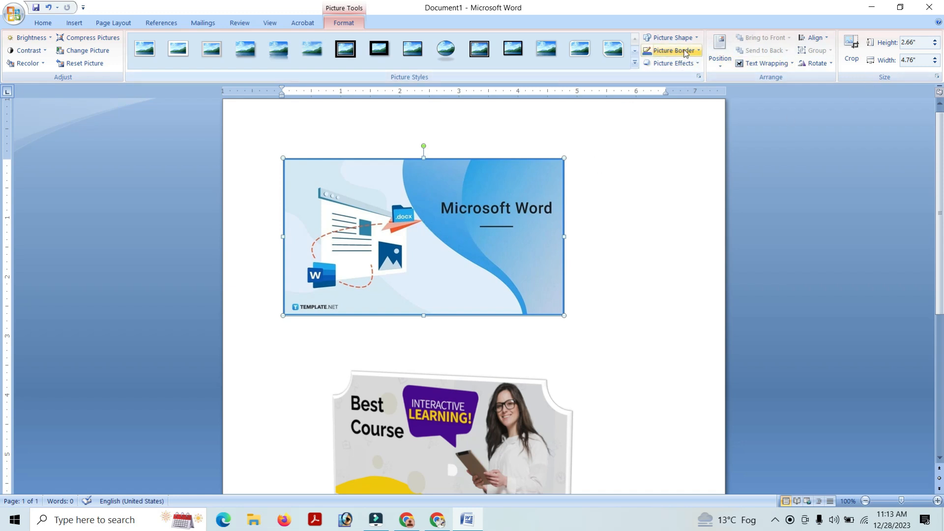
left_click(698, 51)
mouse_move(677, 179)
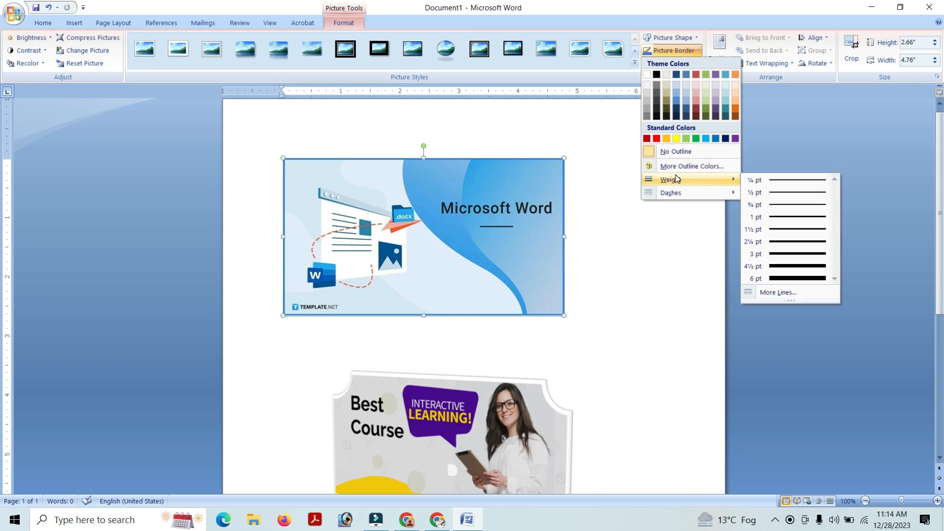
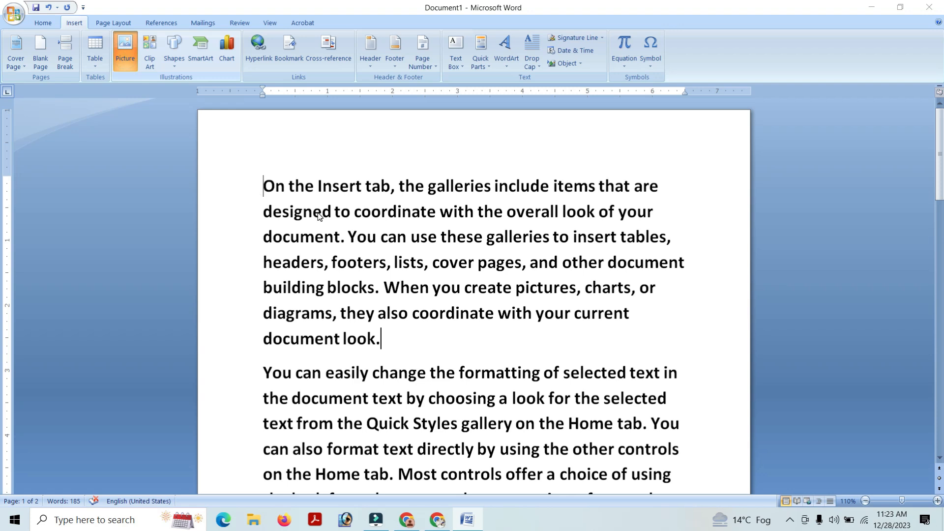
- Insert "WhatsApp Image 2023-12-16 at 11.36.51 AM" at the end of the first paragraph and shrink it to about 2.39" by 4.28"
left_click(293, 116)
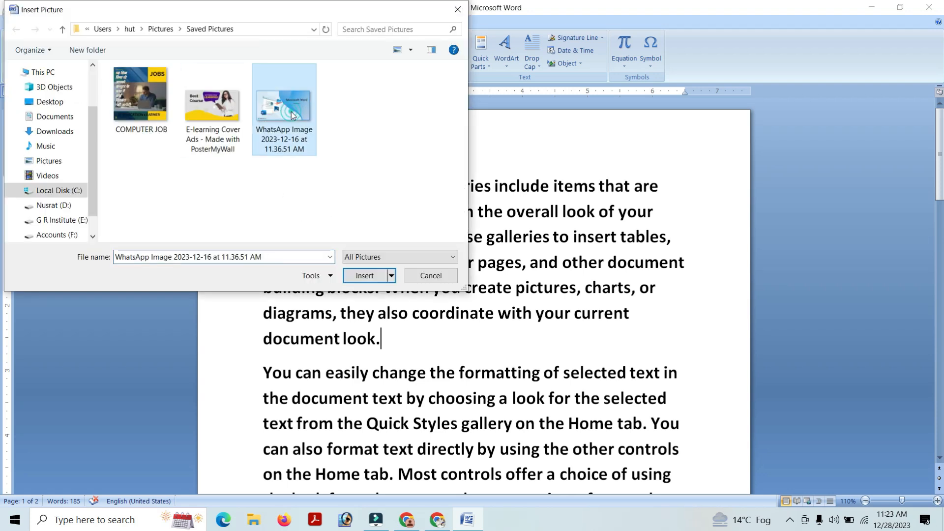
left_click(370, 276)
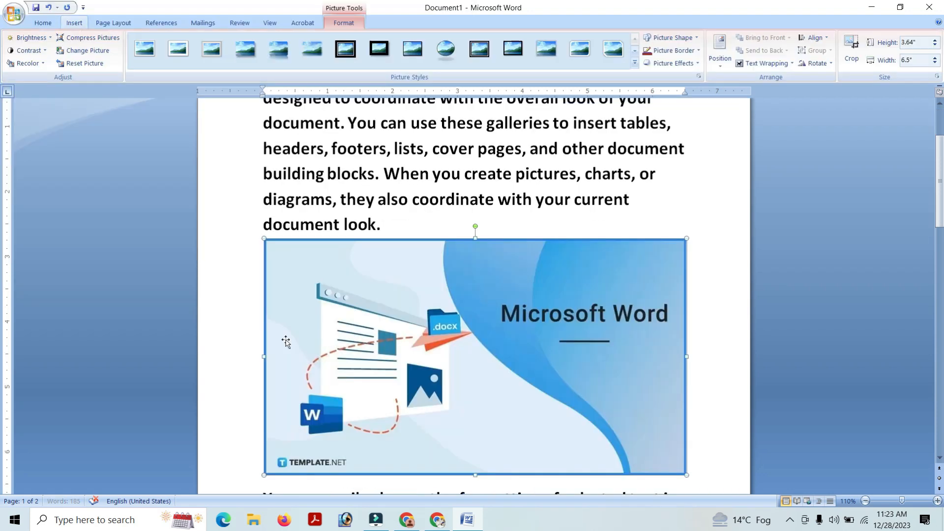
left_click_drag(262, 238, 412, 320)
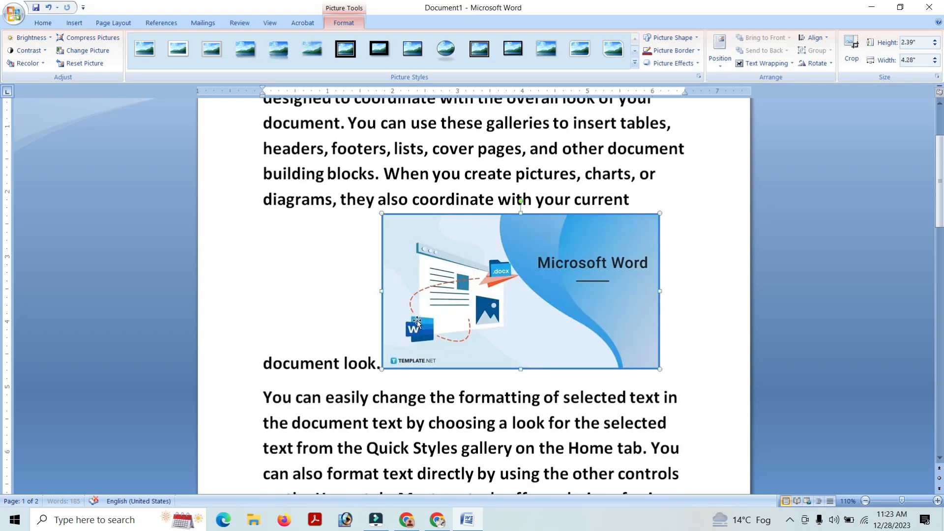
- Set the inserted picture's text wrapping to In Front of Text
left_click(766, 63)
left_click(774, 132)
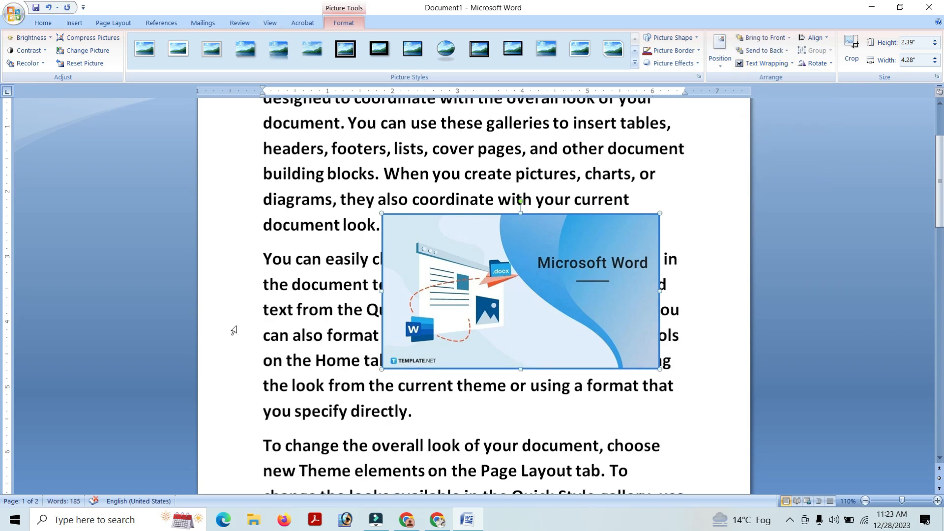
- Send the picture behind the text, and bring it back in front of the text
scroll(579, 337, "up", 3)
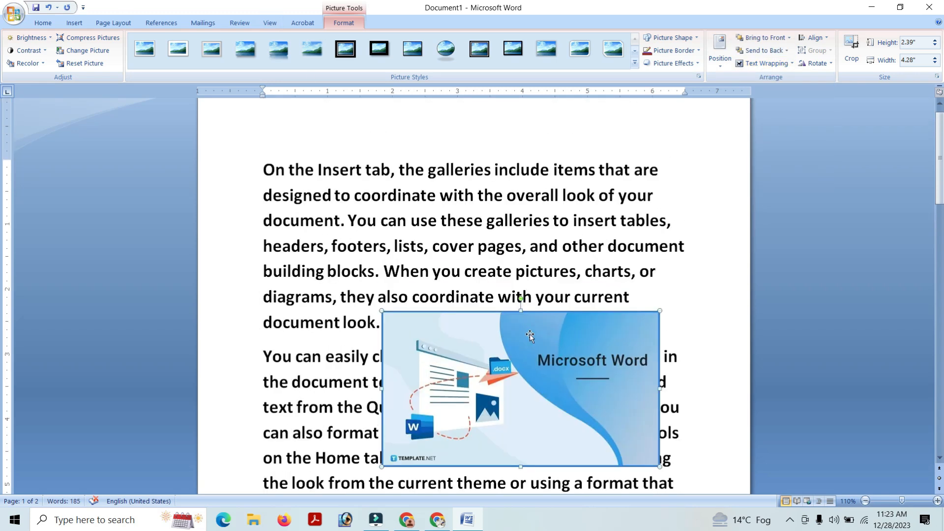
left_click(787, 51)
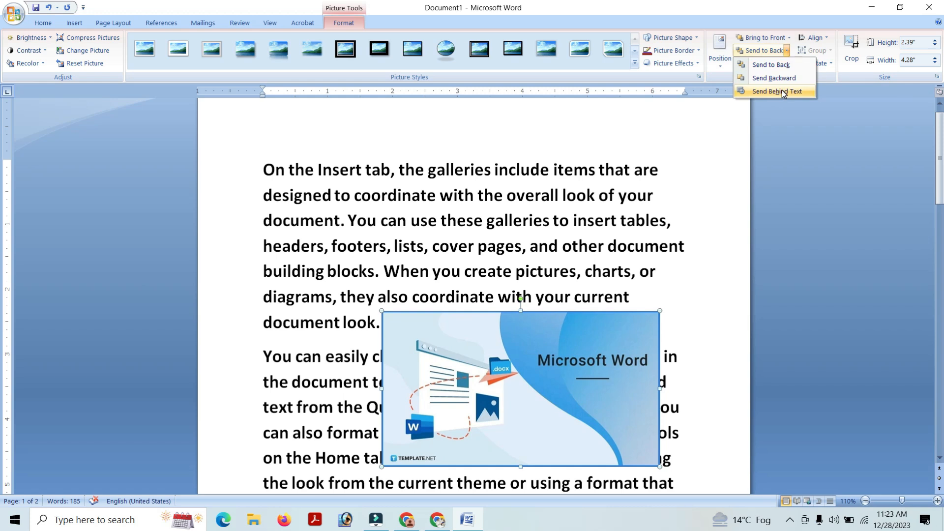
left_click(783, 92)
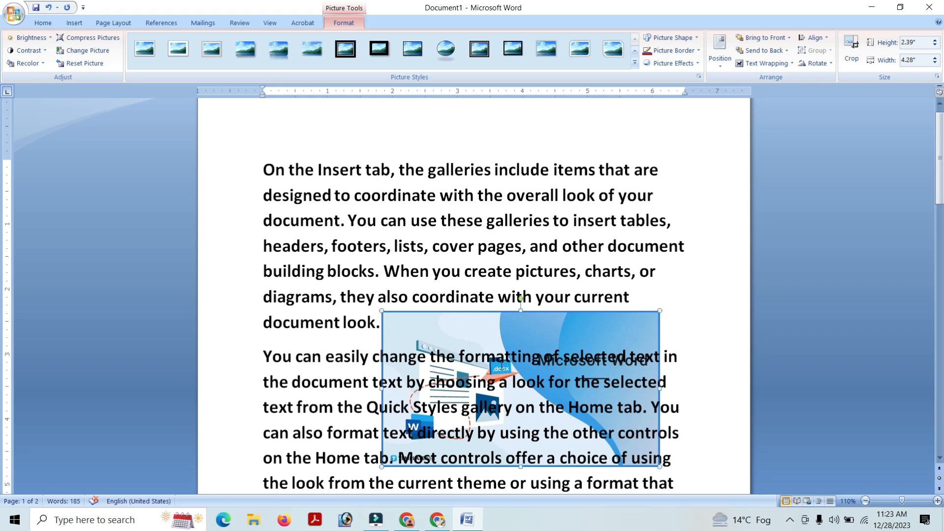
left_click(789, 38)
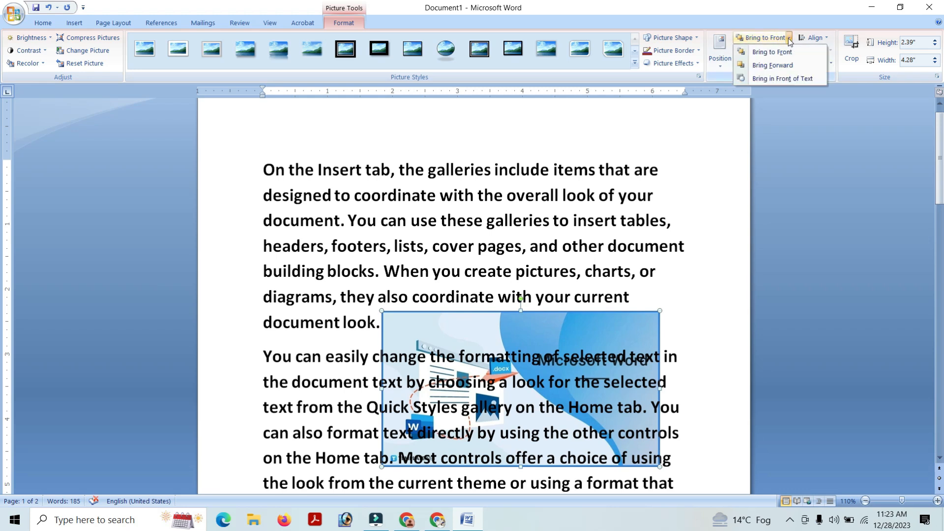
left_click(779, 79)
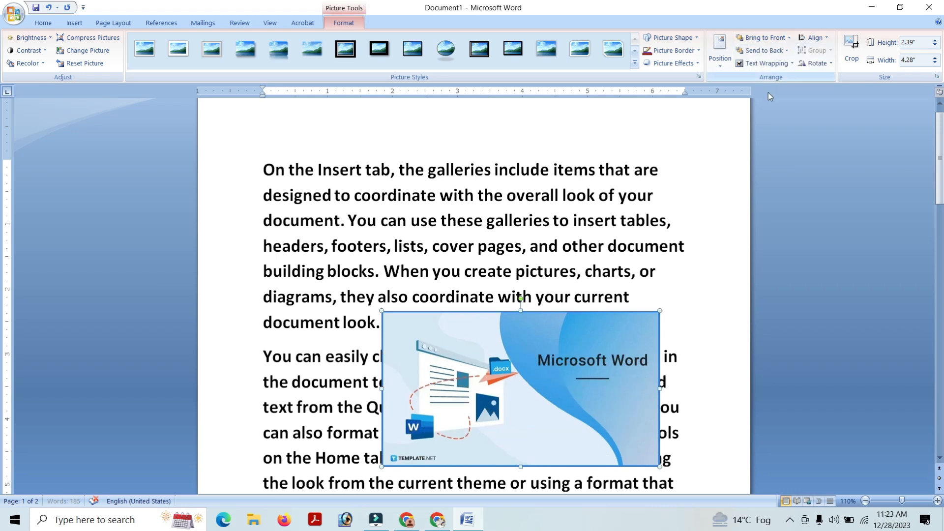
- Move the picture up over the end of the first paragraph and set its text wrapping to In Line with Text
left_click_drag(512, 397, 519, 339)
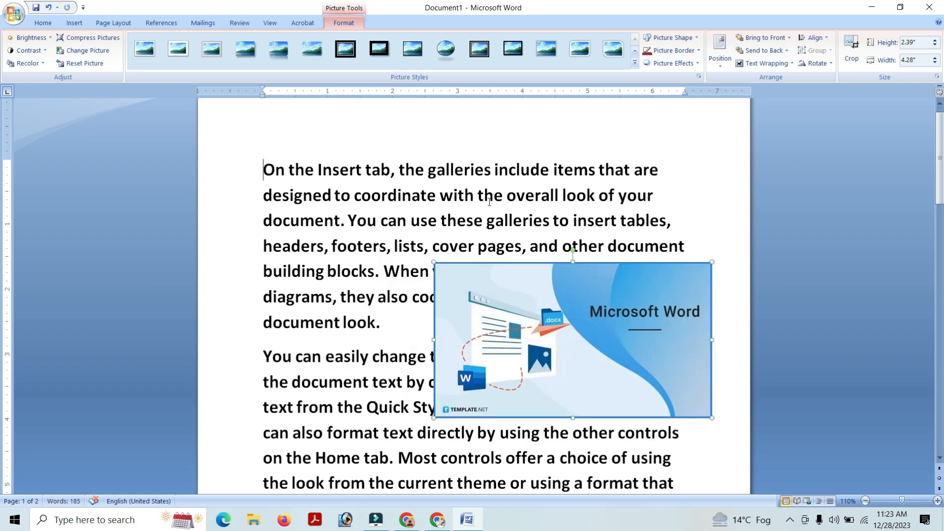
left_click(791, 64)
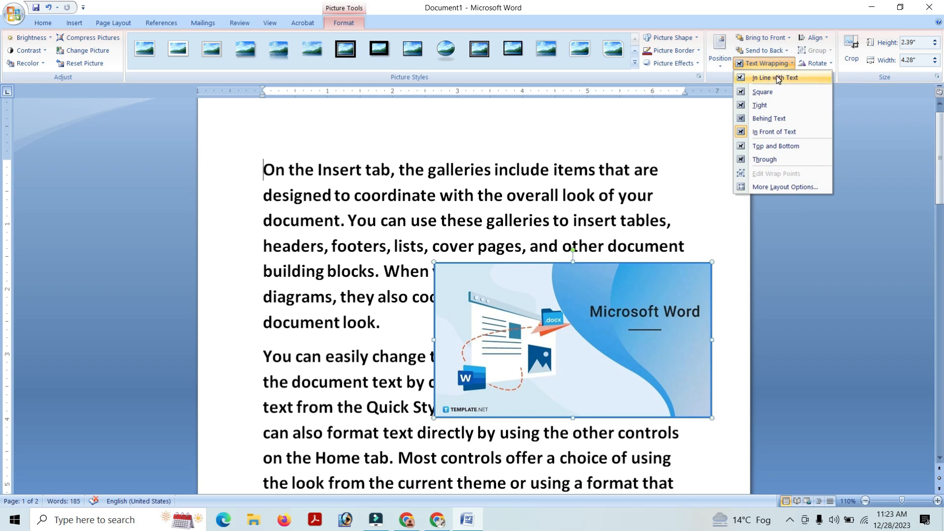
left_click(779, 79)
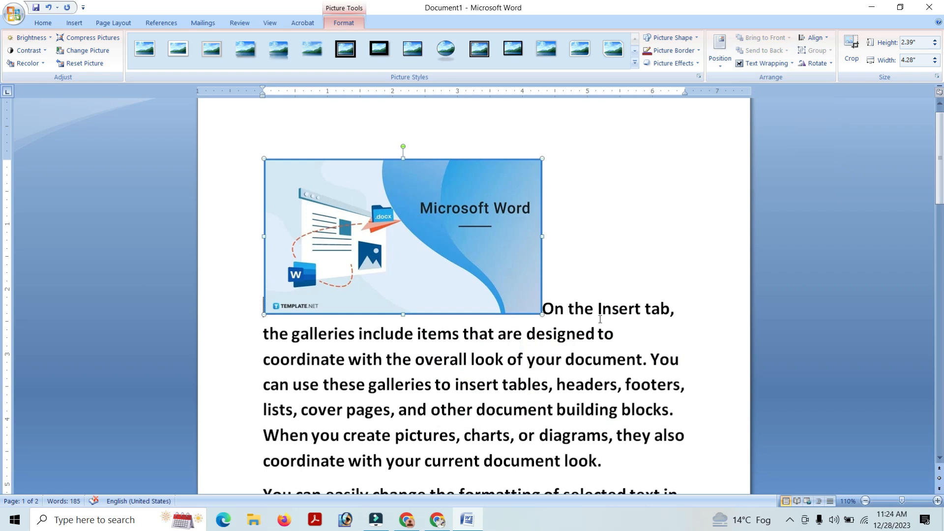
- Set the picture's text wrapping to Square and move it down into the lower lines of the first paragraph
left_click(767, 64)
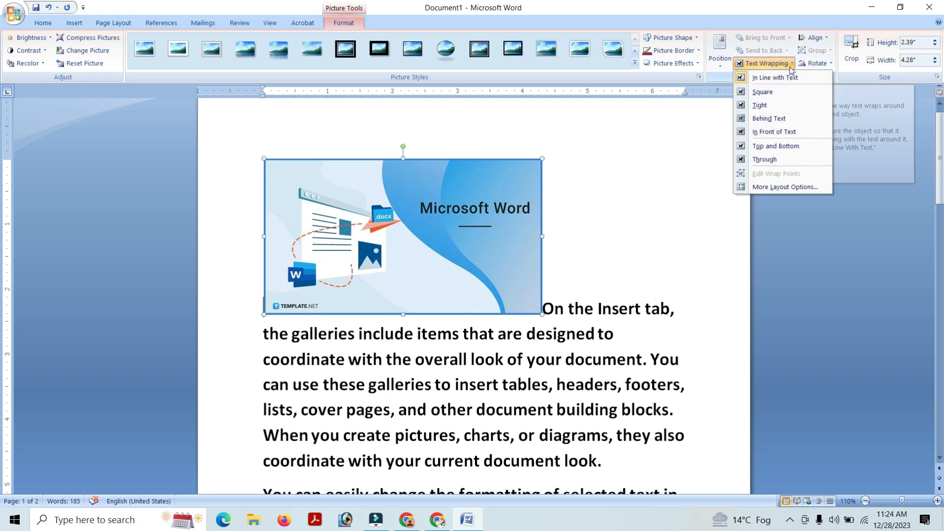
left_click(782, 99)
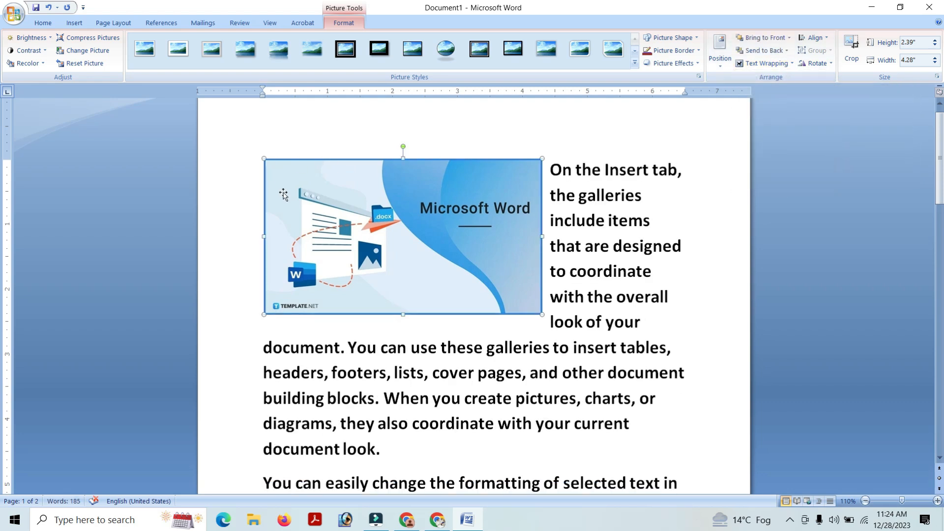
left_click_drag(426, 248, 520, 365)
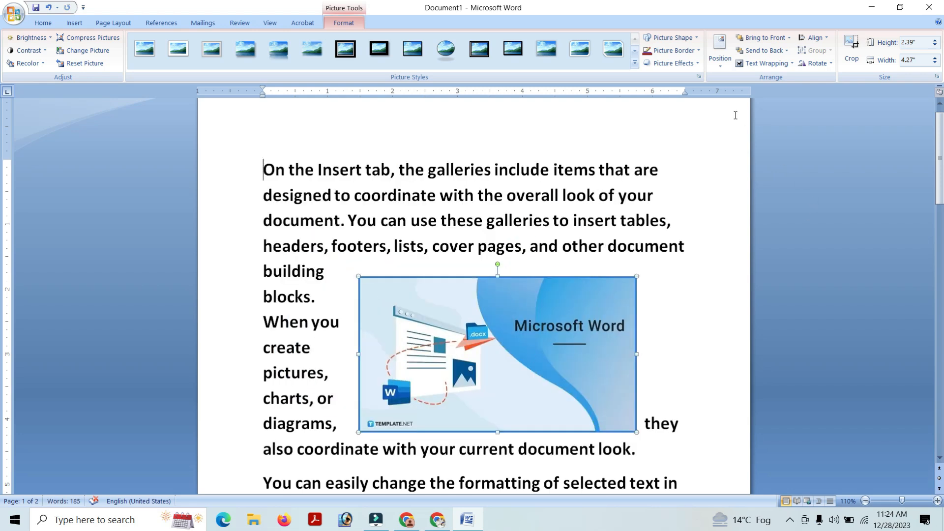
- Set the picture's text wrapping to Tight and move it toward the left margin below the "building blocks" line
left_click(790, 67)
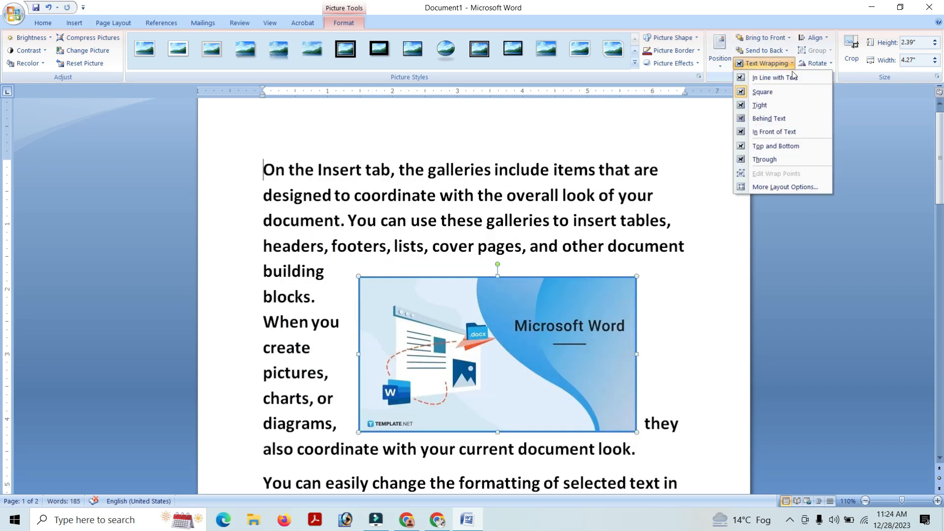
left_click(786, 105)
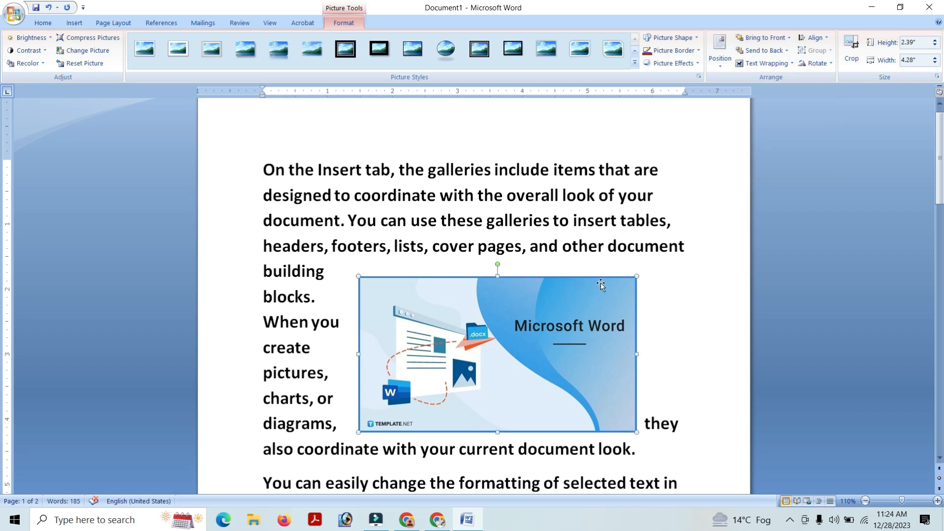
left_click_drag(492, 300, 415, 318)
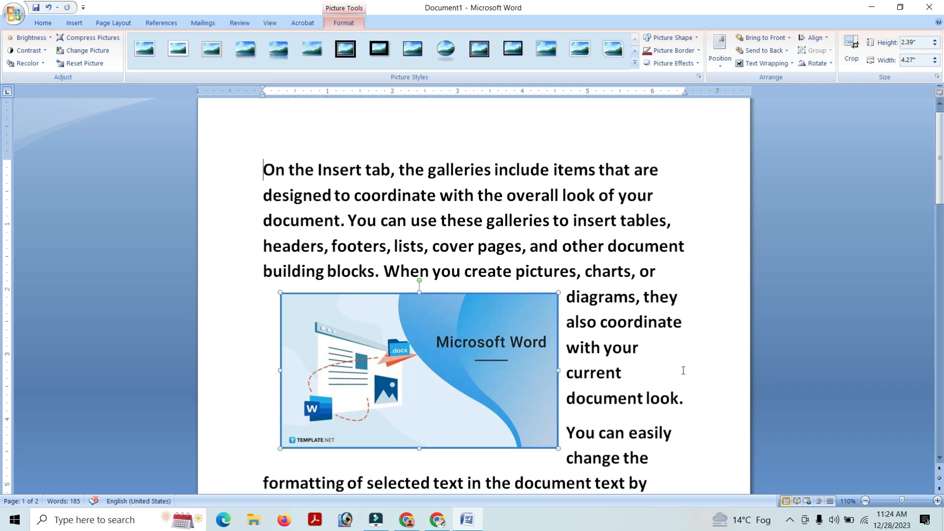
- Set the picture's text wrapping to Behind Text, and switch it to In Front of Text
left_click(790, 64)
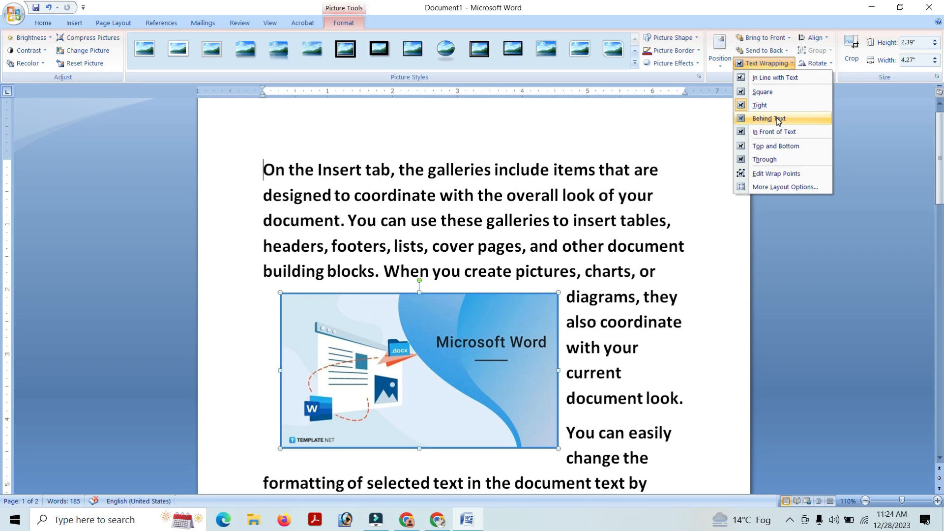
left_click(778, 120)
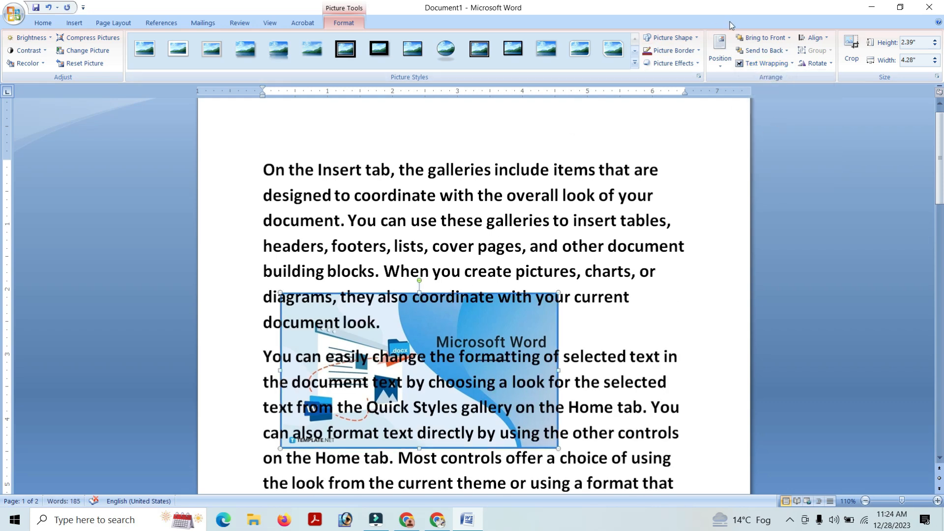
left_click(789, 65)
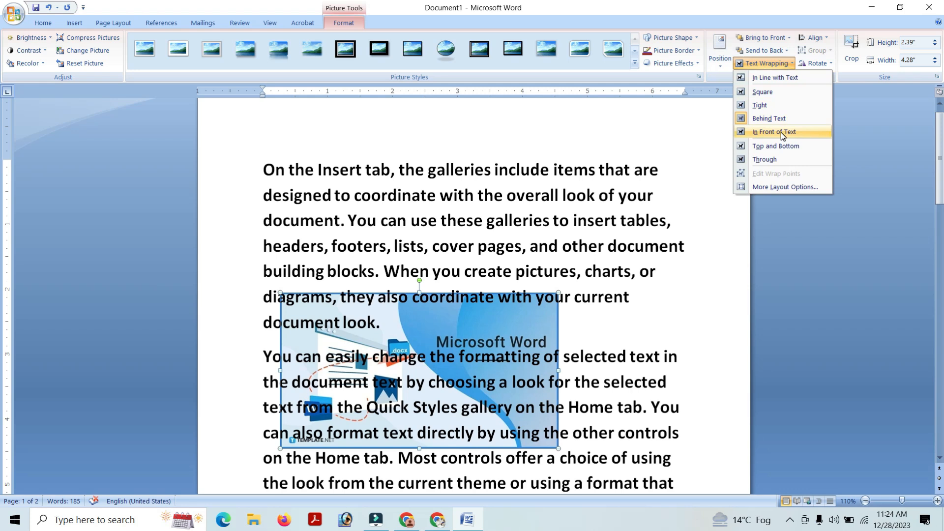
left_click(781, 132)
- Set the picture's text wrapping to Top and Bottom
left_click(782, 63)
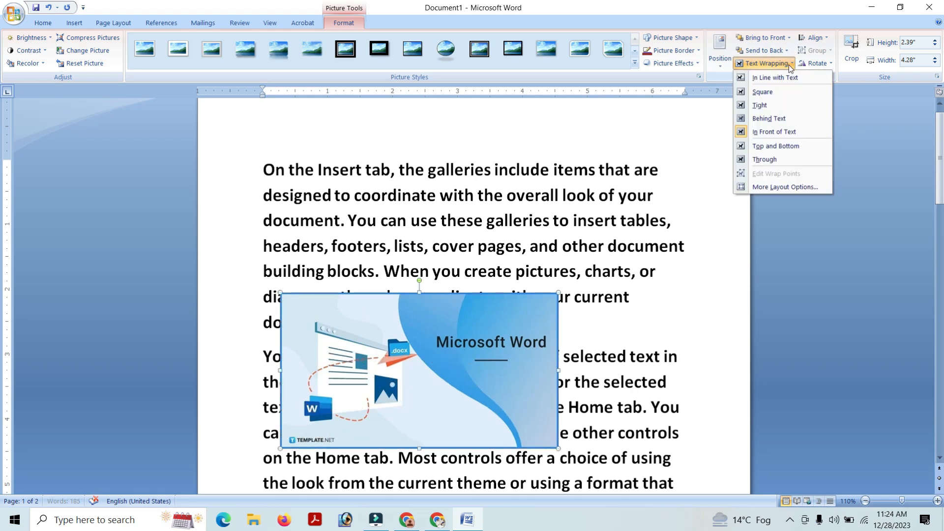
left_click(778, 146)
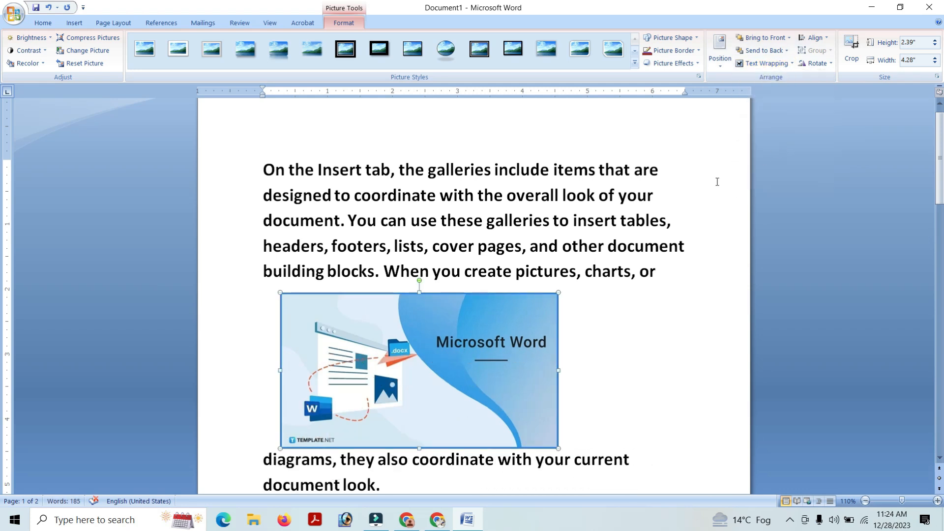
scroll(419, 271, "down", 1)
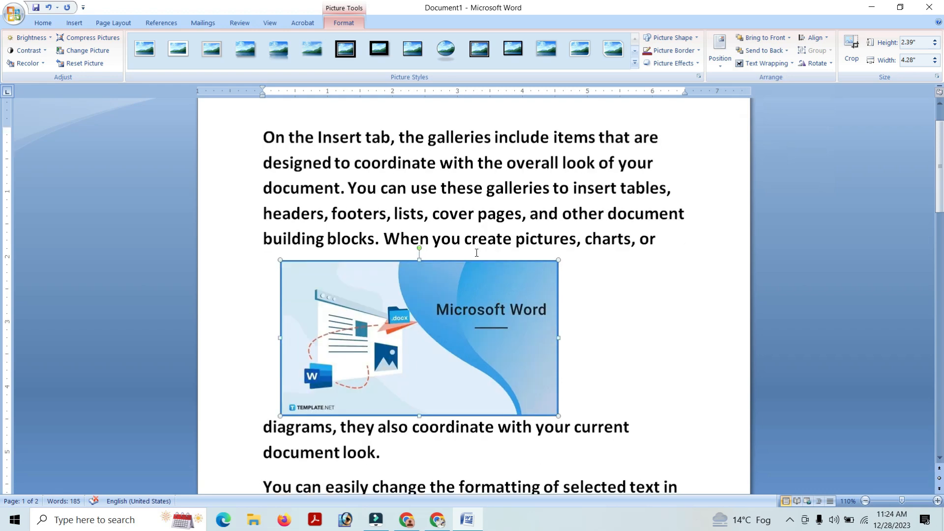
left_click(789, 64)
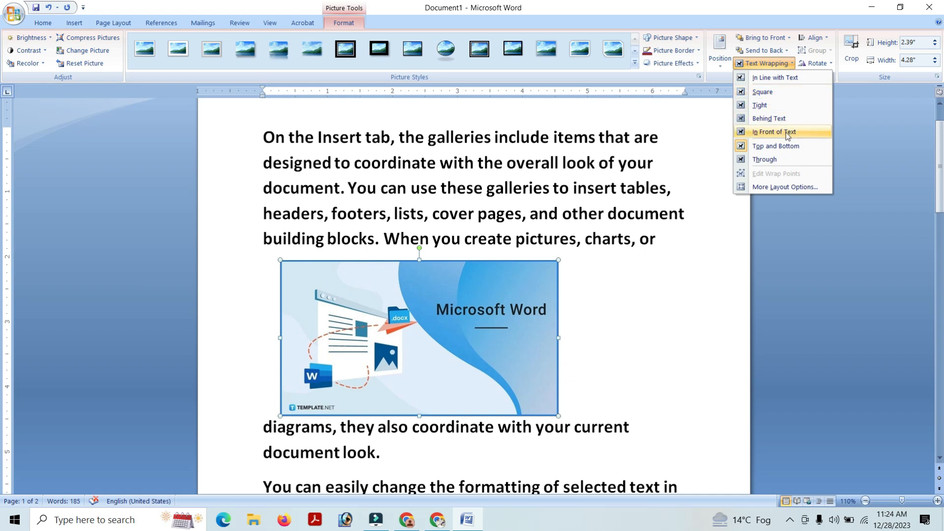
left_click(674, 284)
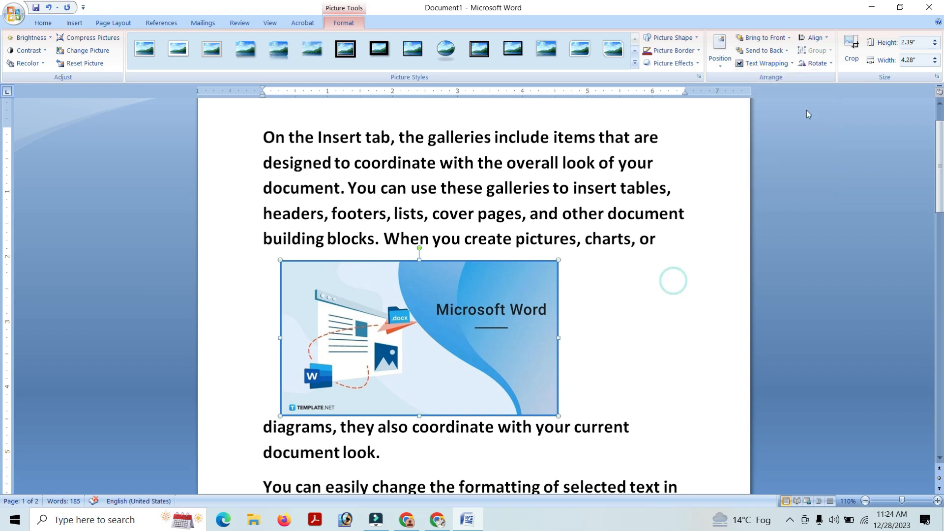
- Shrink the picture to about 1.98" by 3.53" and align it horizontally to the center between the margins
left_click(826, 42)
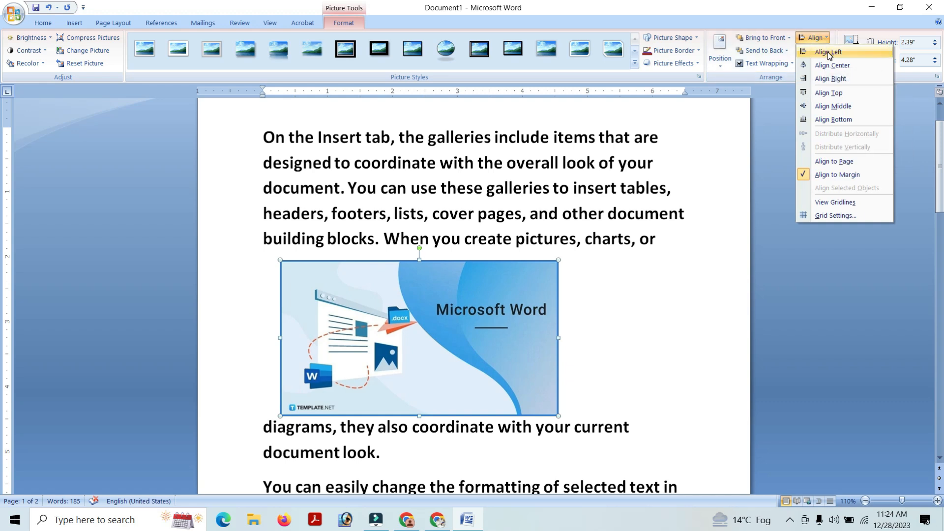
left_click(596, 298)
left_click_drag(558, 261, 509, 288)
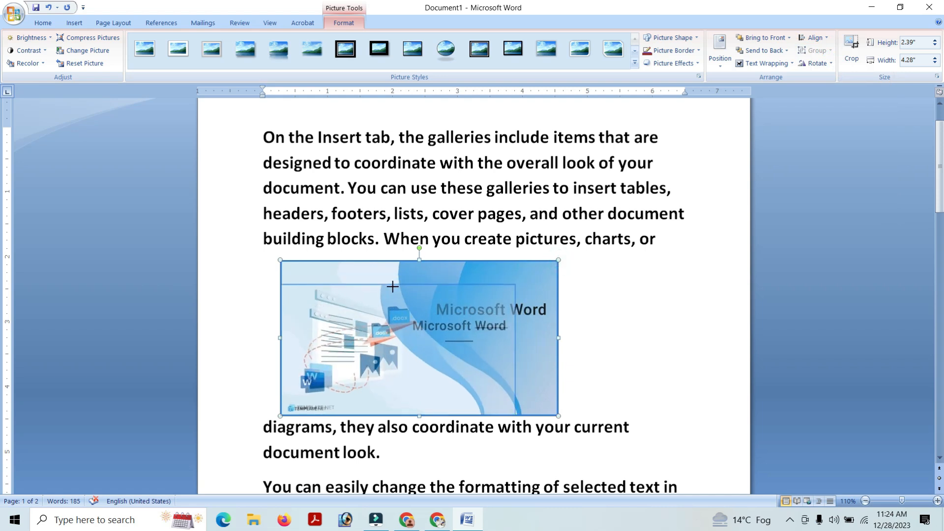
left_click(826, 39)
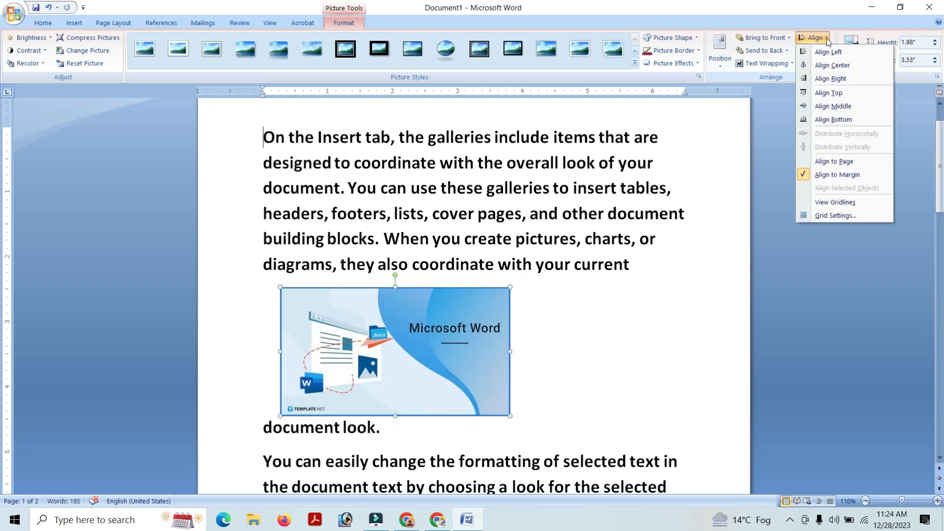
left_click(828, 65)
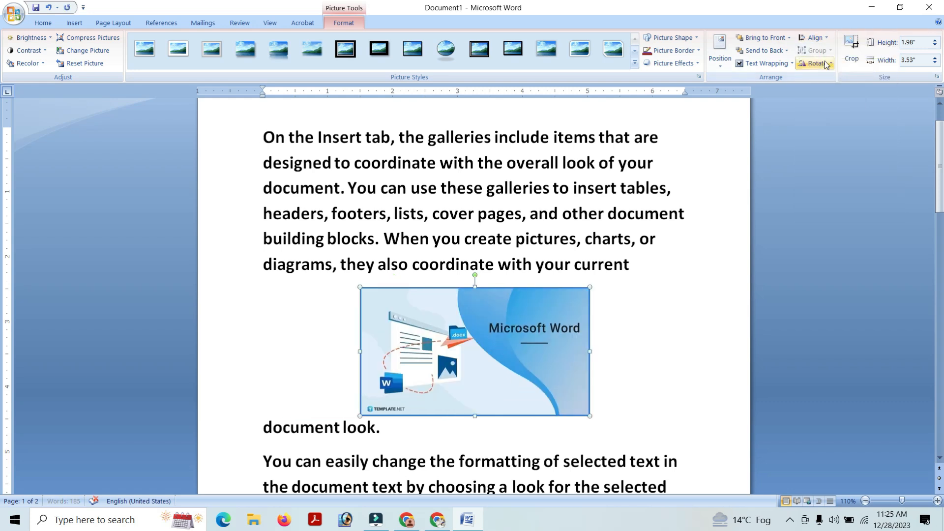
- Align the picture to the right margin and to the top margin
left_click(829, 39)
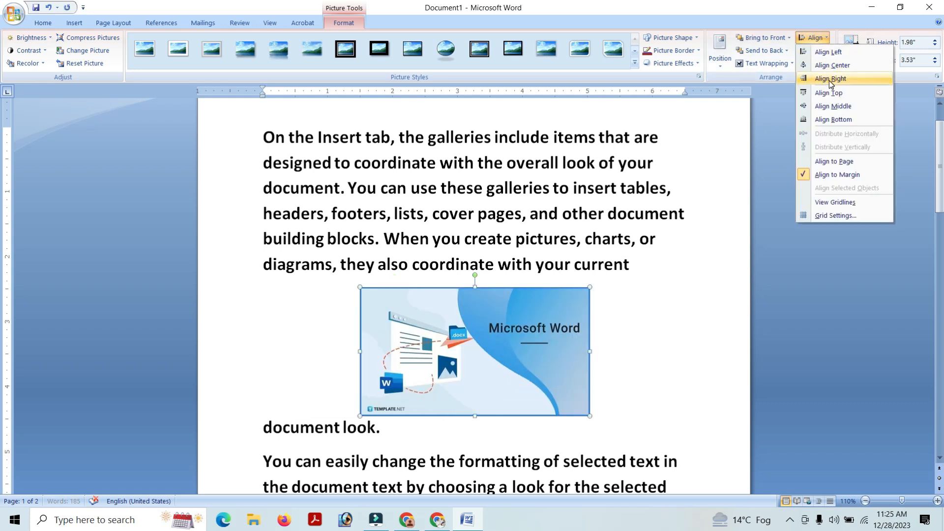
left_click(830, 80)
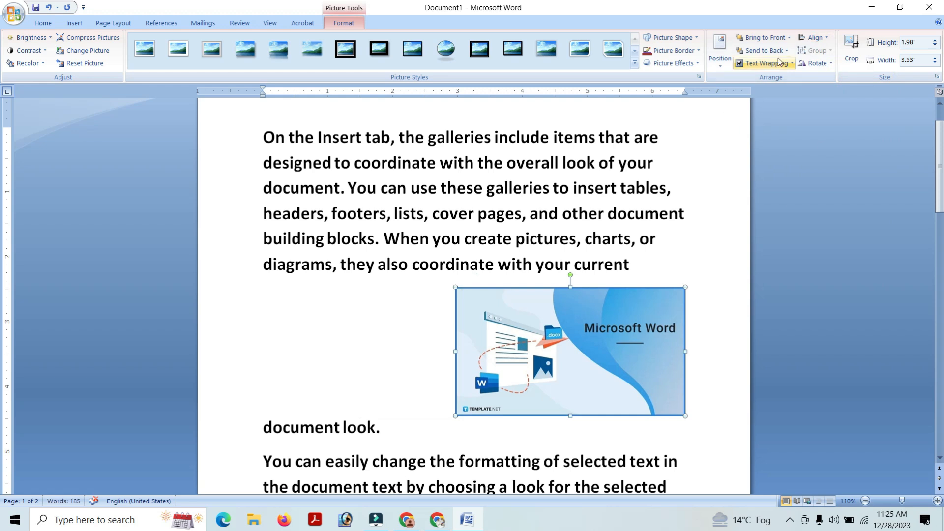
left_click(814, 37)
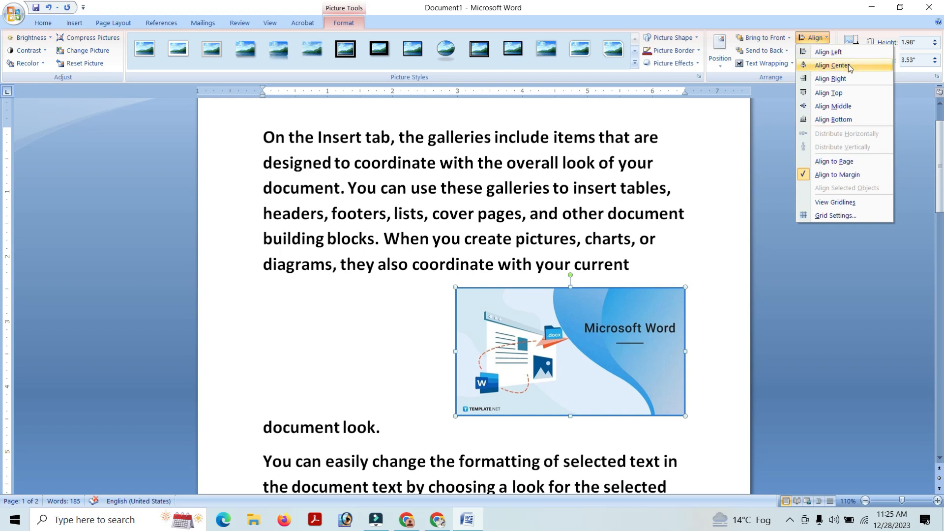
left_click(851, 94)
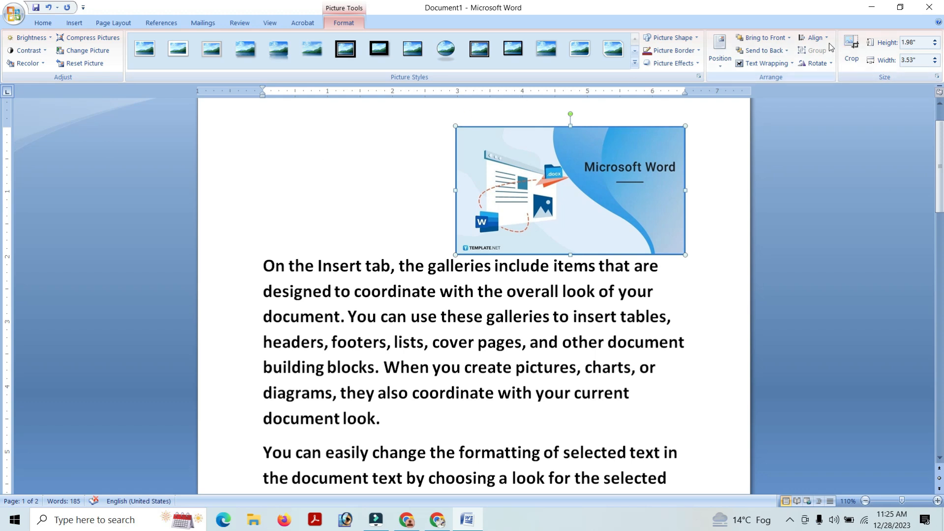
- Make alignment relative to the page and align the picture to the page's left edge
left_click(814, 38)
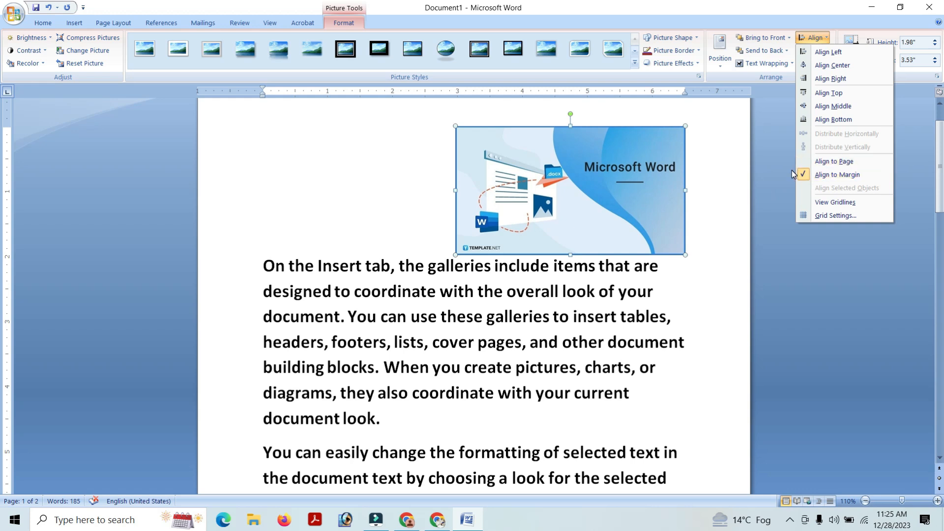
left_click(820, 162)
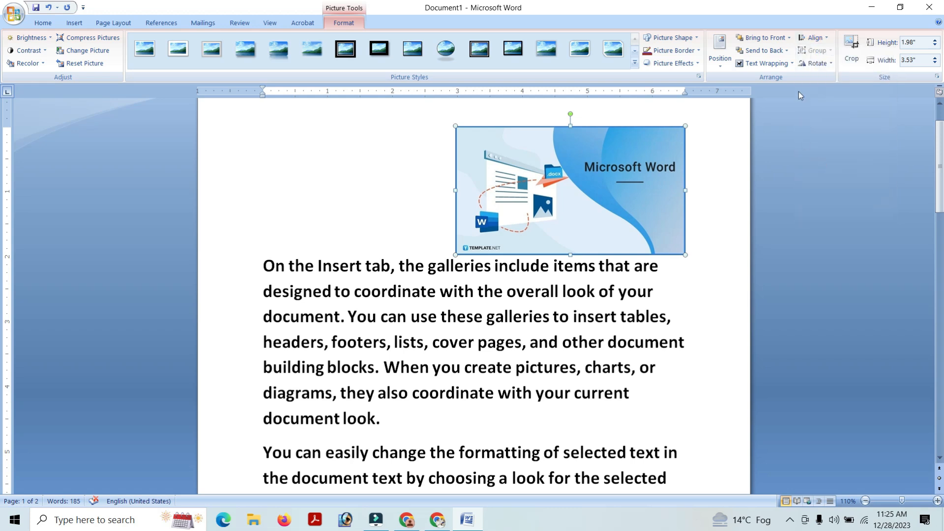
left_click(814, 38)
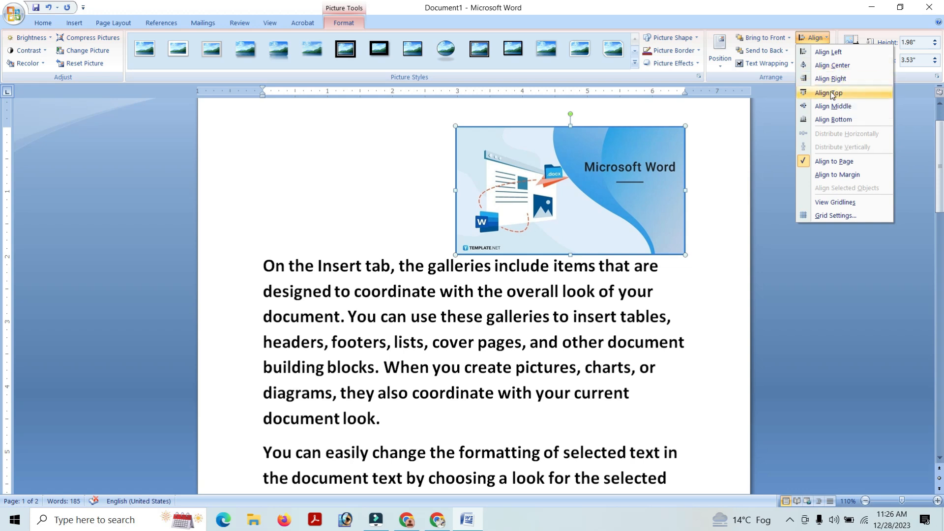
left_click(839, 51)
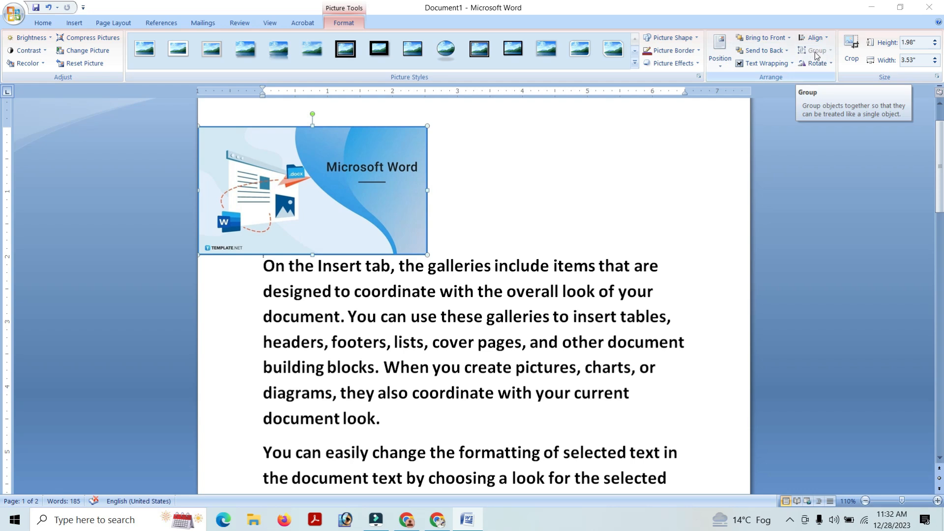
- Delete all text and the picture from the document
left_click(74, 22)
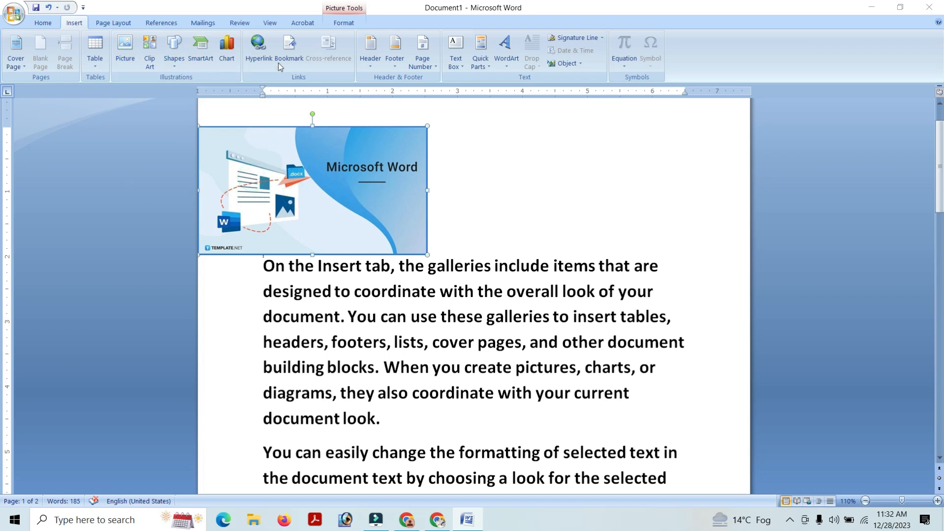
left_click(343, 22)
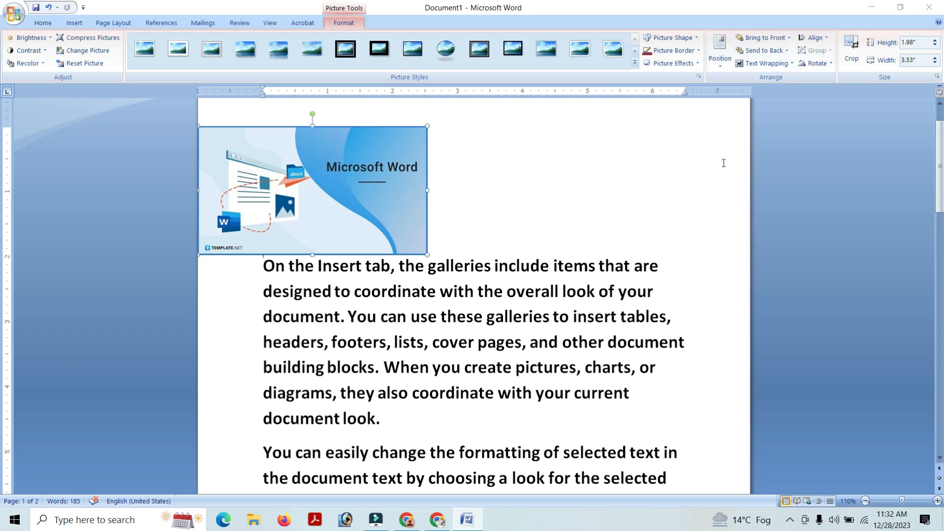
key("ctrl+a")
key("Delete")
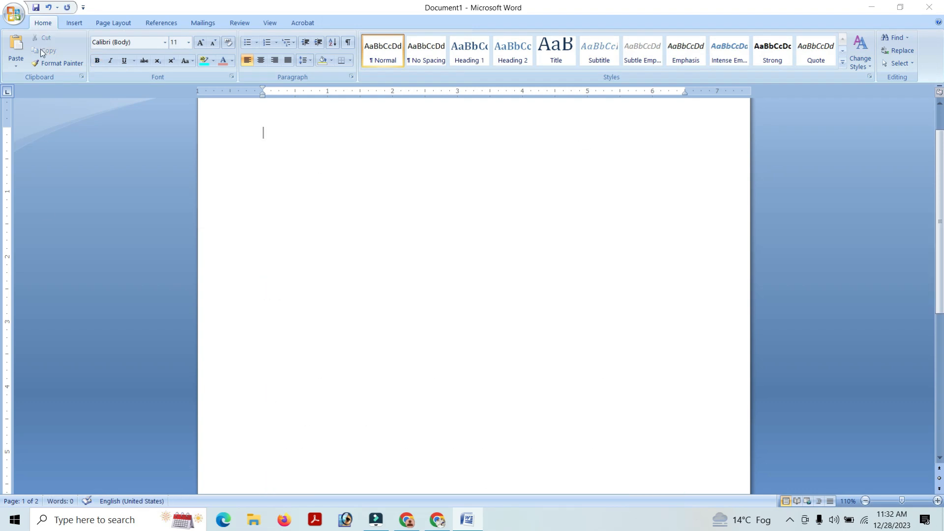
- Insert the picture "WhatsApp Image 2023-12-16 at 11.36.51 AM" into the empty document and shrink it to about 2.64" by 4.73"
left_click(74, 22)
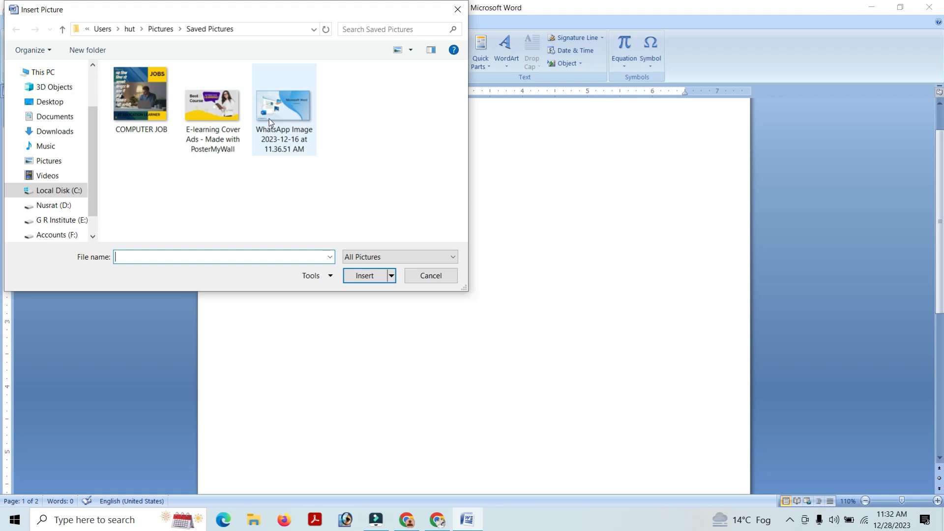
left_click(269, 119)
left_click(369, 275)
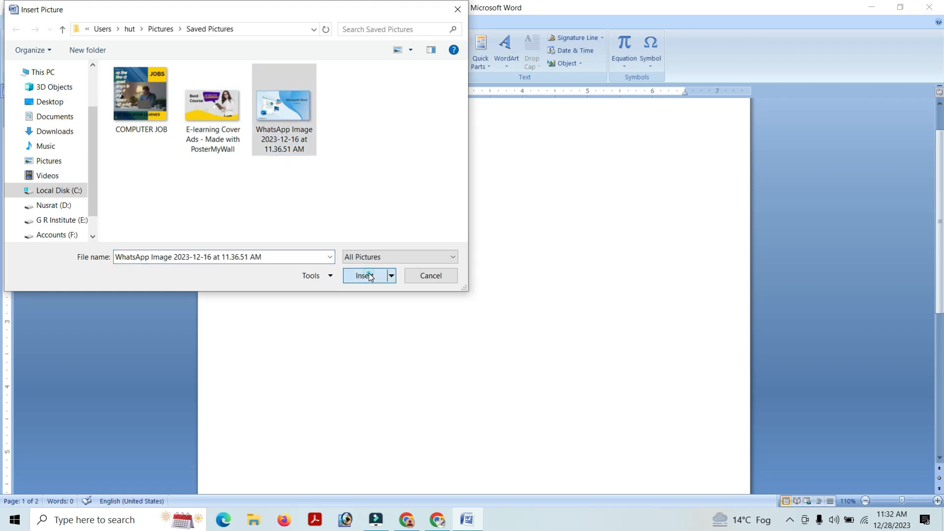
left_click_drag(262, 126, 382, 195)
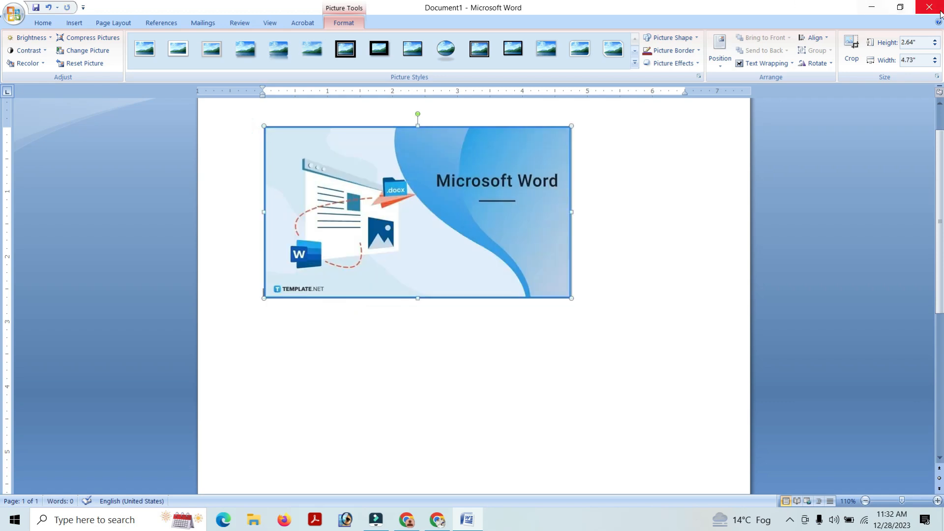
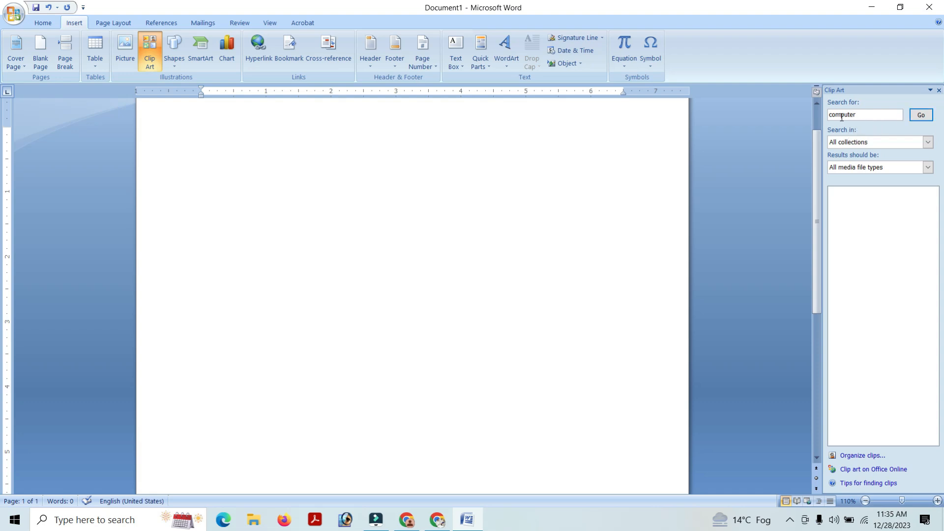
- Search all clip art collections for "computer" and insert the clip of a woman working at a computer into the document
left_click(876, 114)
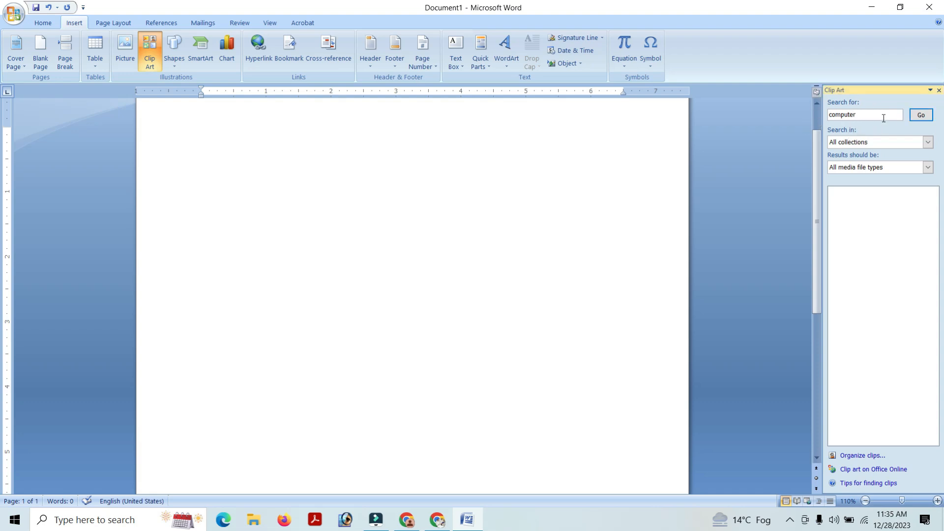
left_click(923, 116)
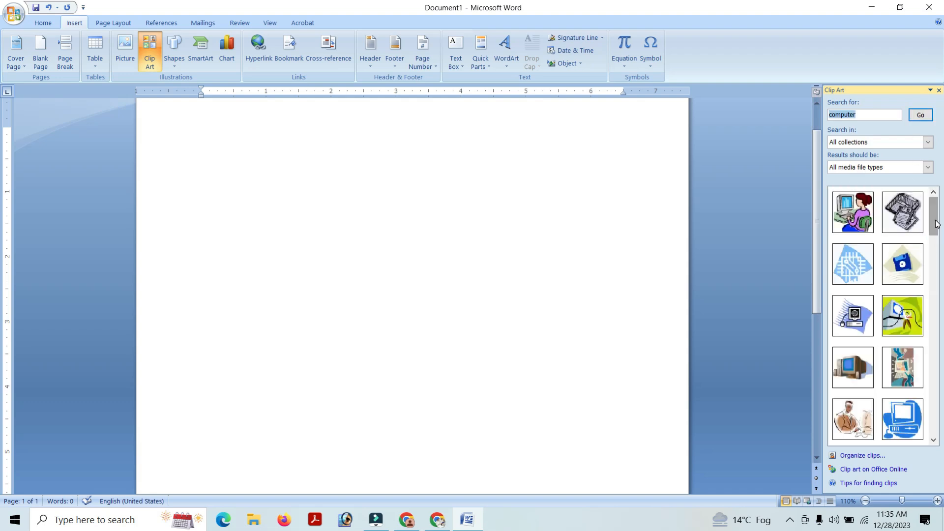
mouse_move(936, 220)
left_mouse_down()
mouse_move(938, 258)
mouse_move(941, 217)
left_mouse_up()
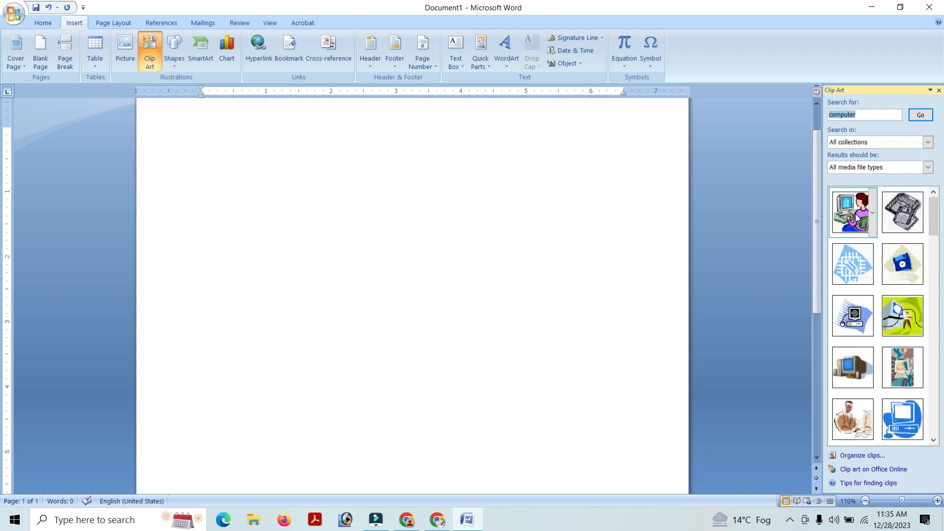
left_click(853, 213)
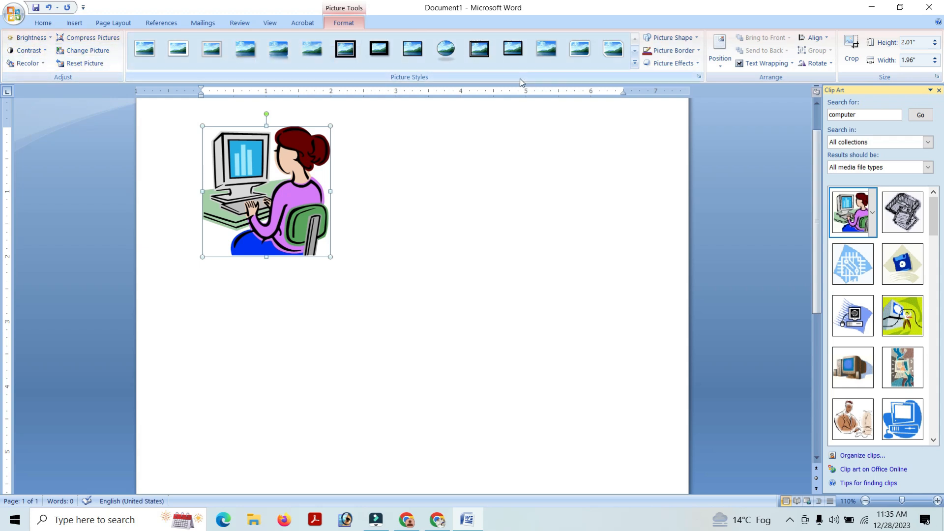
left_click(635, 63)
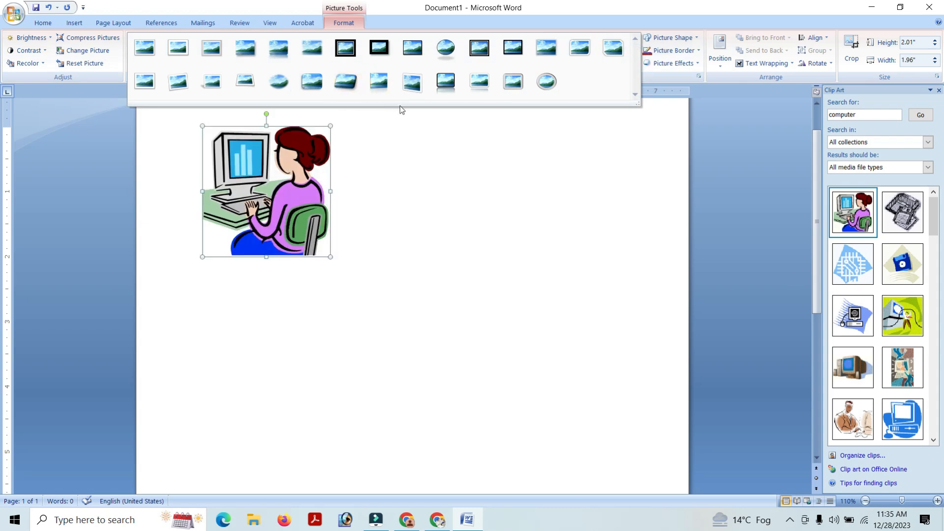
left_click(552, 203)
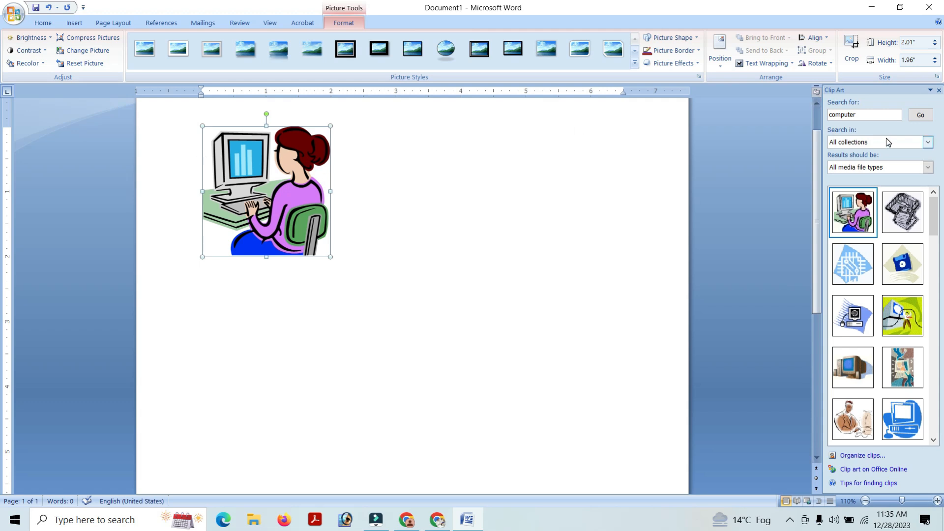
- Browse the Academic, Arts and Business clips under Office Collections in the Clip Organizer, closing it when finished
left_click(875, 456)
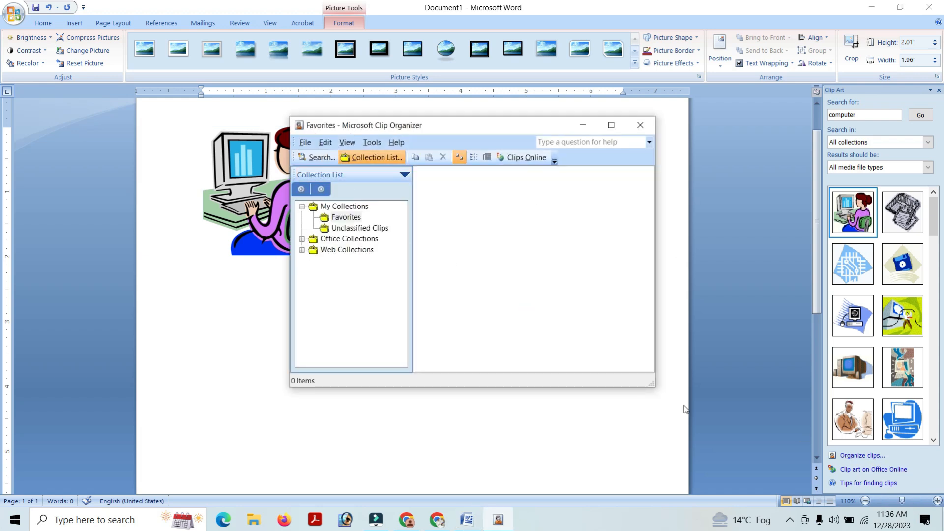
left_click(332, 239)
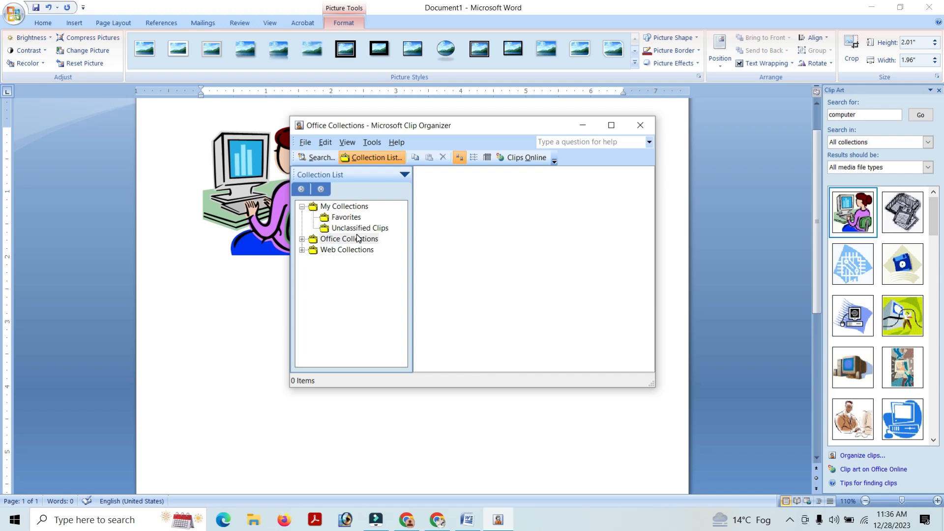
double_click(322, 241)
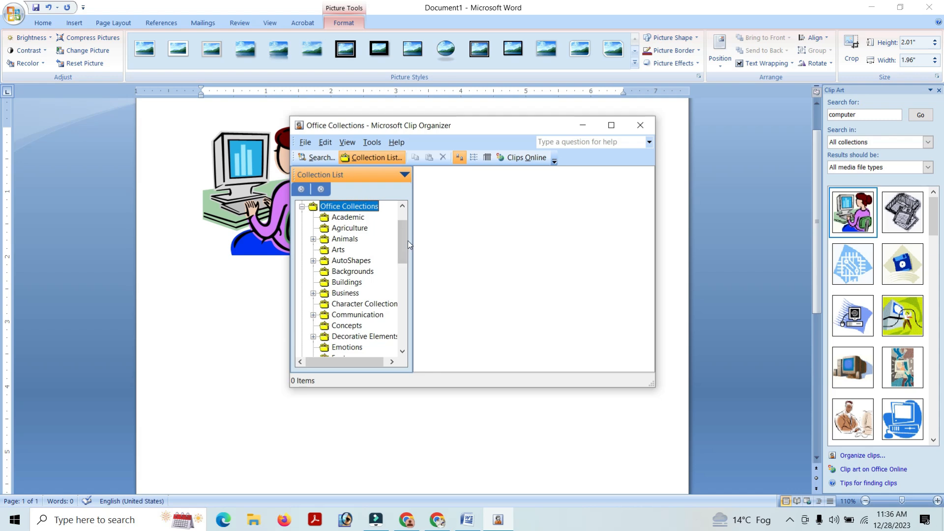
mouse_move(403, 240)
left_mouse_down()
mouse_move(406, 222)
mouse_move(406, 244)
left_mouse_up()
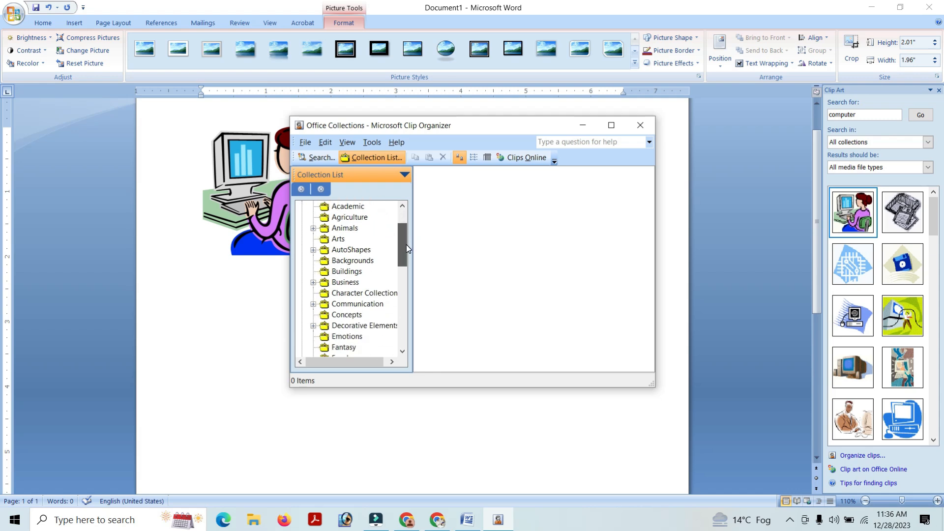
left_click(350, 207)
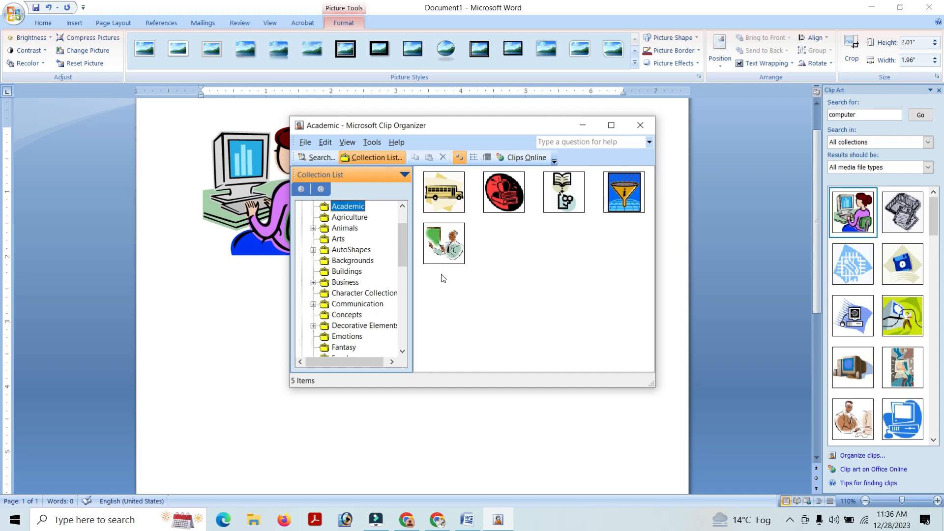
left_click(337, 239)
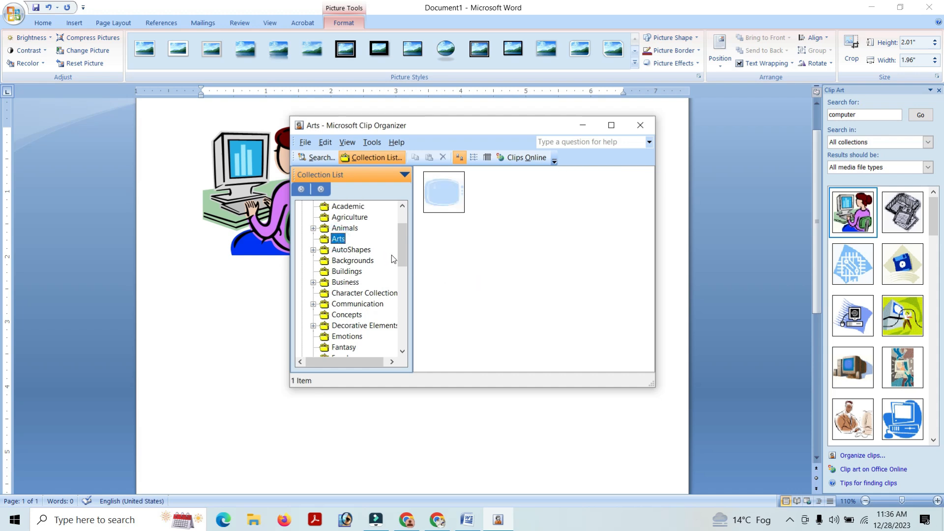
left_click(339, 282)
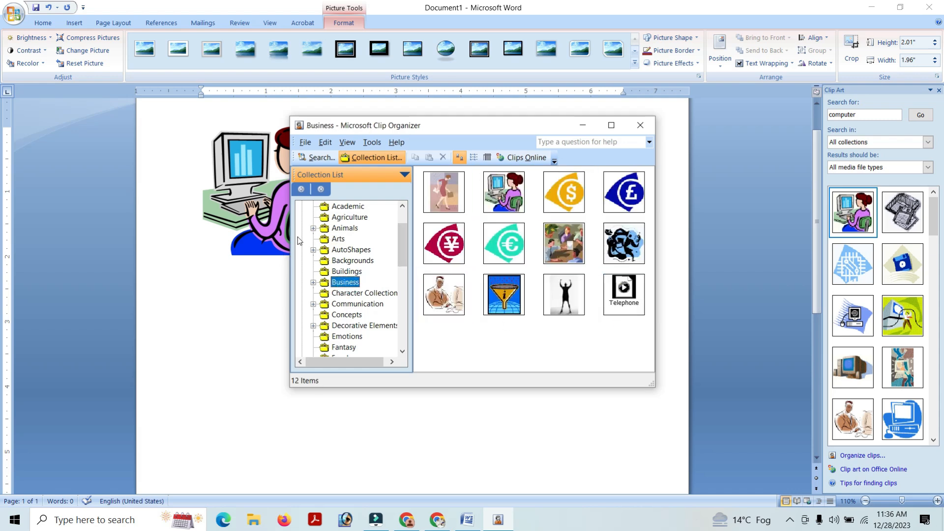
scroll(357, 235, "down", 1)
scroll(357, 235, "up", 1)
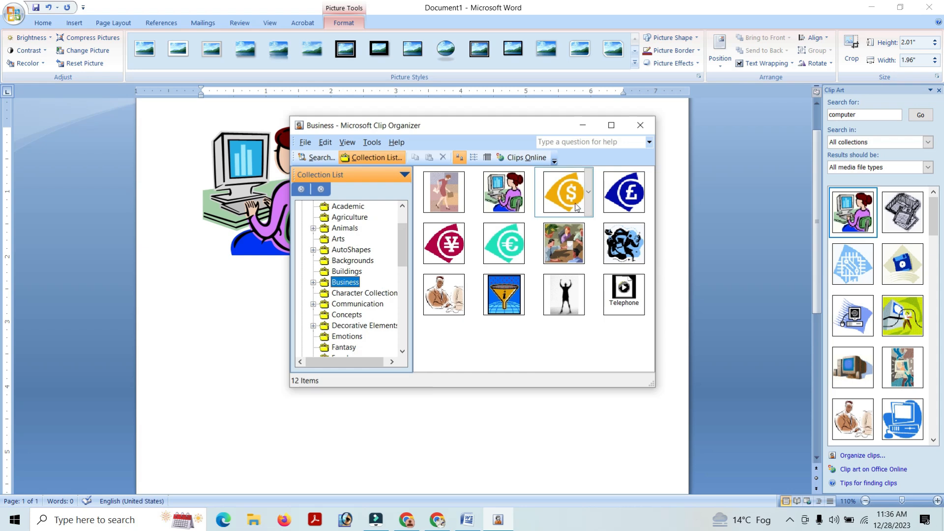
left_click(640, 125)
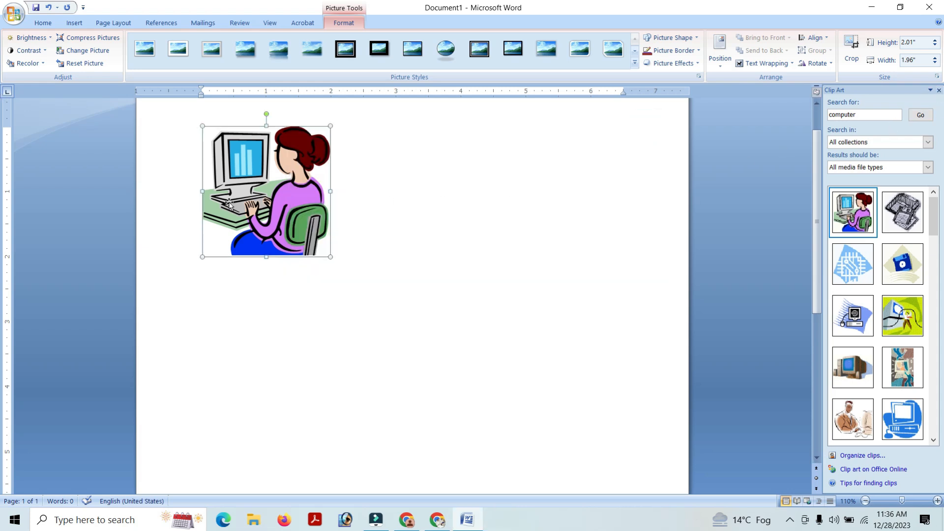
- Delete the clip art from the document and draw a rounded rectangle about 1.22" high by 3.36" wide near the page top
key("Delete")
left_click(73, 22)
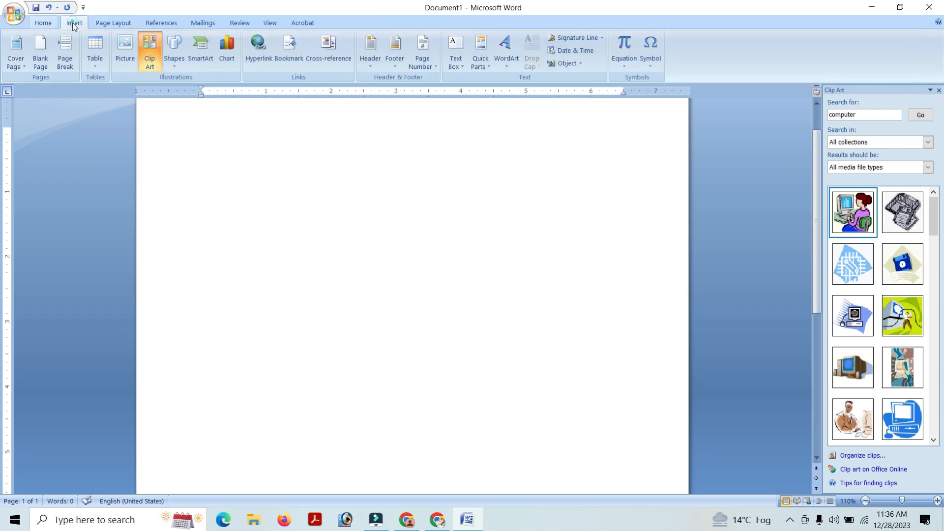
left_click(178, 65)
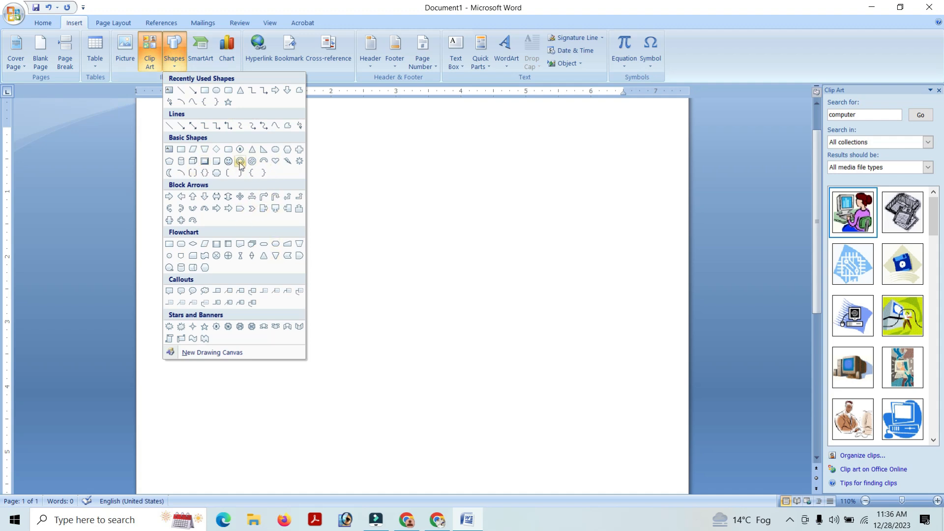
left_click(228, 100)
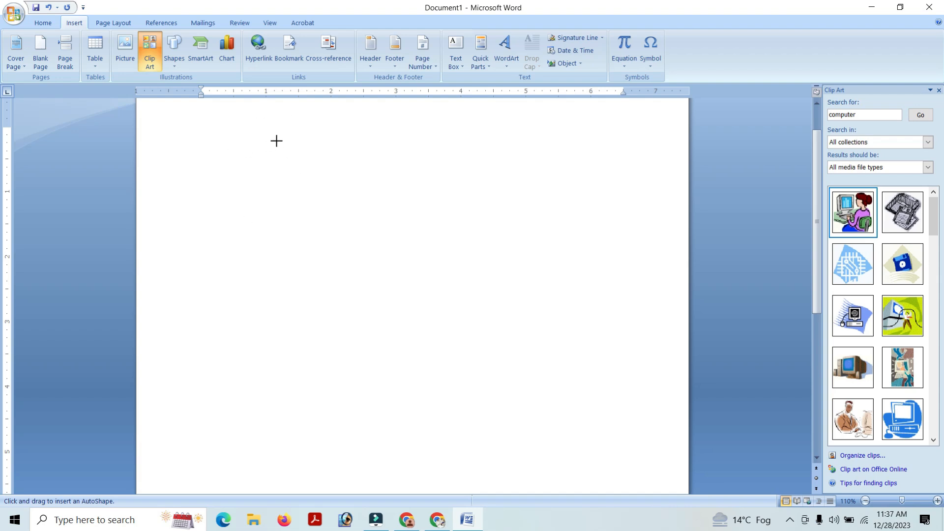
left_click_drag(276, 141, 495, 220)
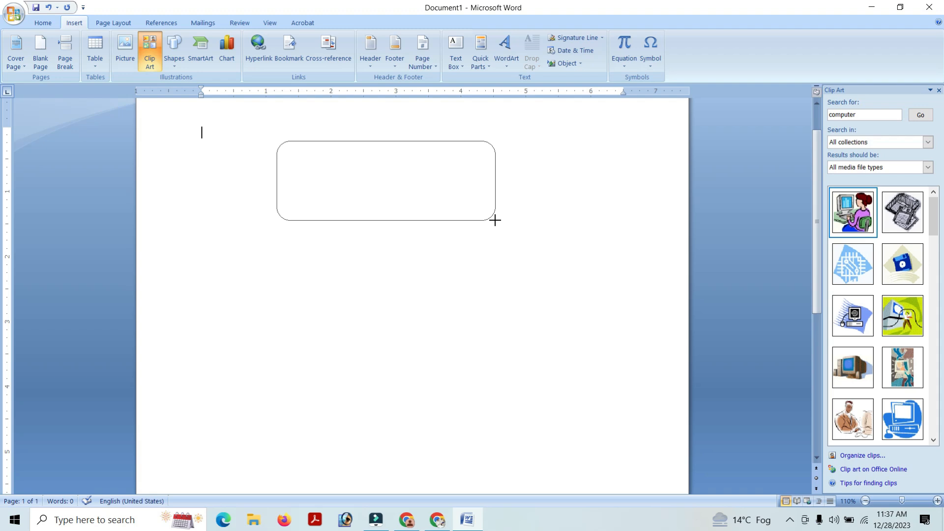
left_click_drag(495, 221, 495, 220)
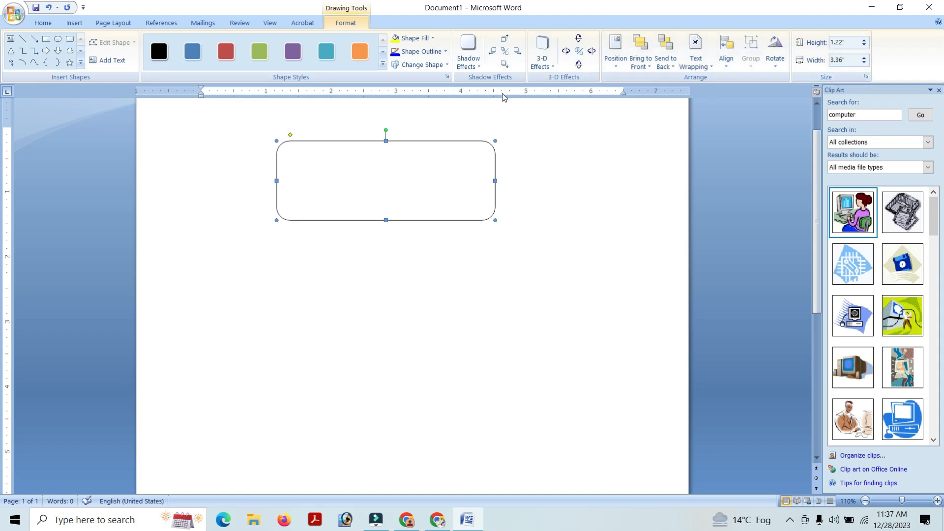
- Close the Clip Art pane and draw a Punched Tape flowchart shape about 1.99" high by 3.85" wide below the rounded rectangle
left_click(939, 90)
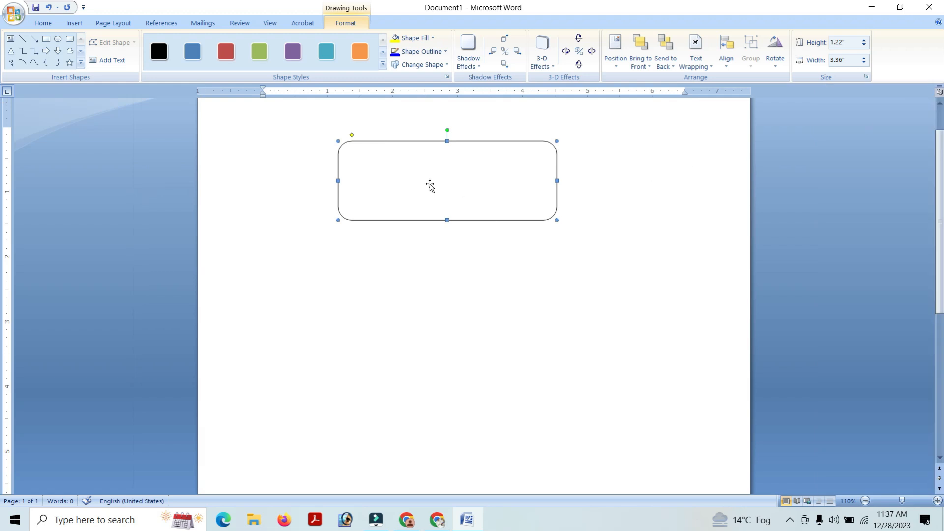
left_click(418, 333)
left_click(73, 25)
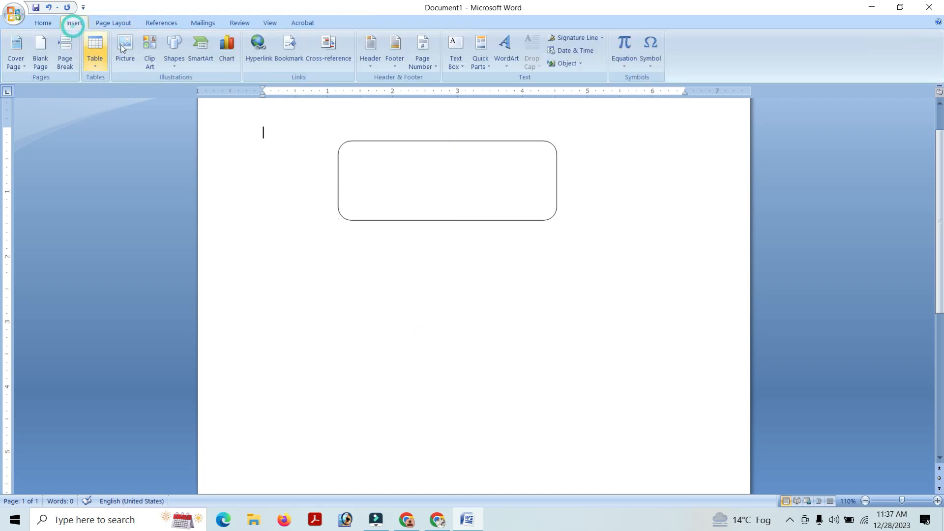
left_click(177, 62)
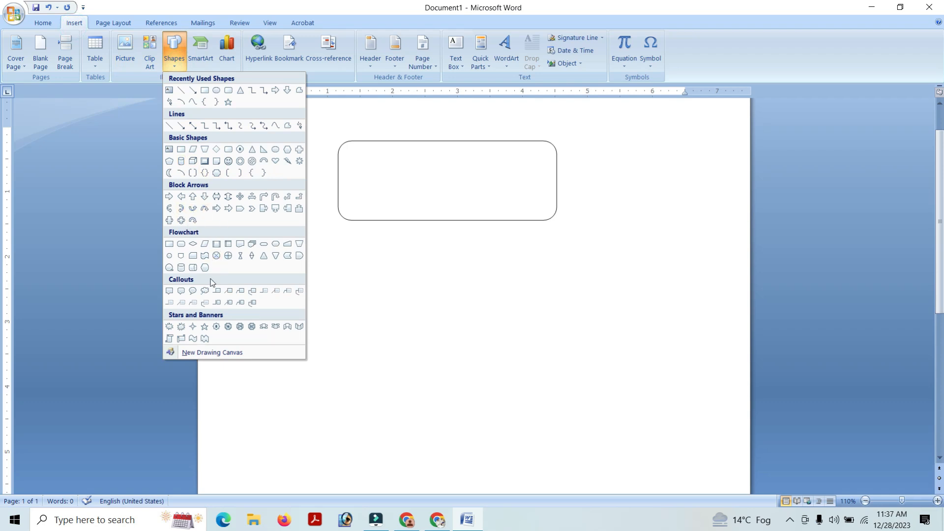
left_click(204, 256)
mouse_move(306, 287)
left_mouse_down()
mouse_move(346, 384)
mouse_move(557, 417)
left_mouse_up()
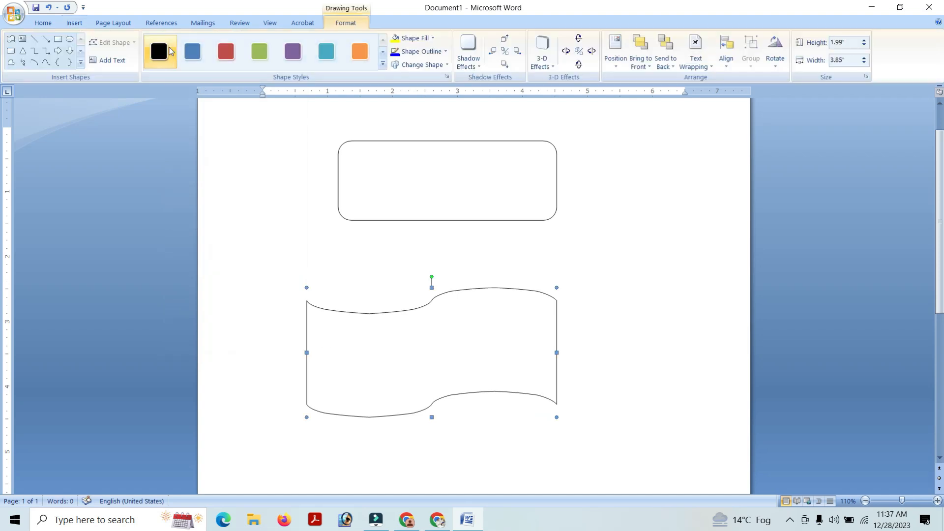
- Draw an oval about 0.97" high by 1.32" wide overlapping the lower edge of the rounded rectangle
left_click(75, 22)
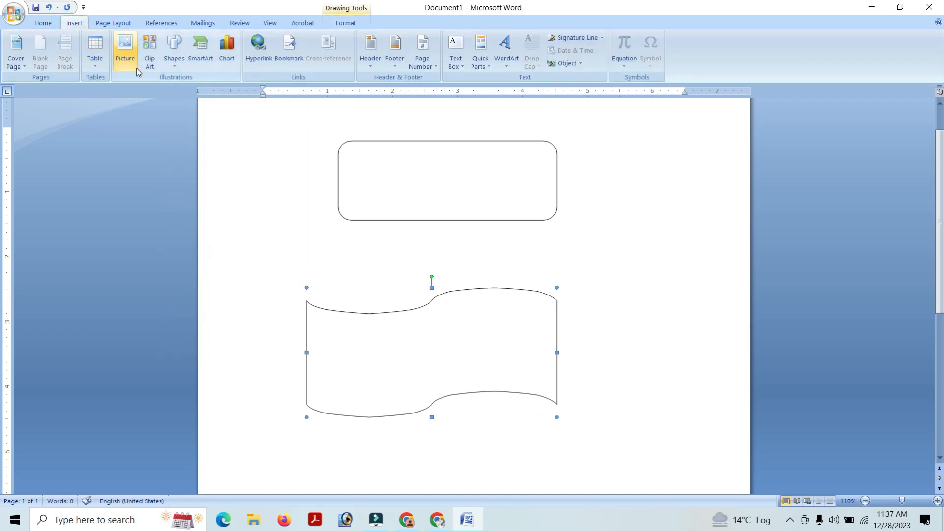
left_click(174, 56)
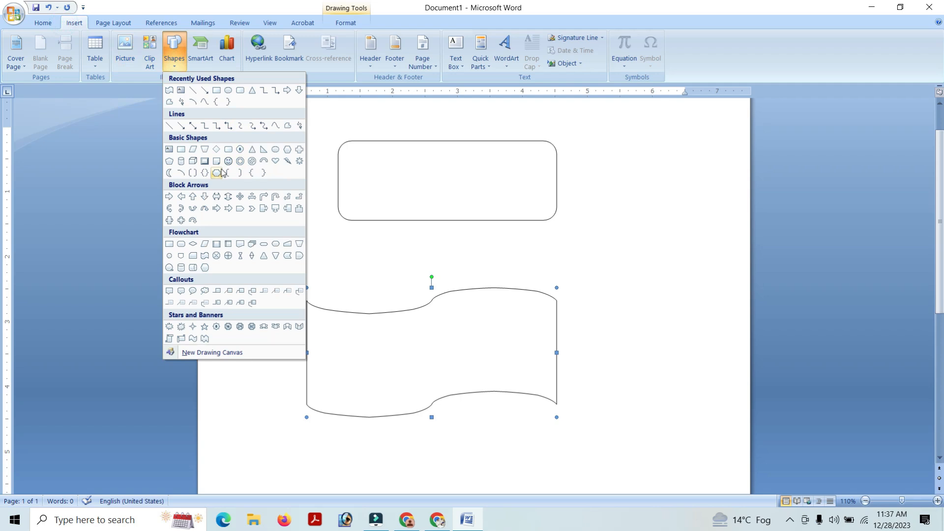
left_click(277, 150)
left_click_drag(399, 186, 485, 249)
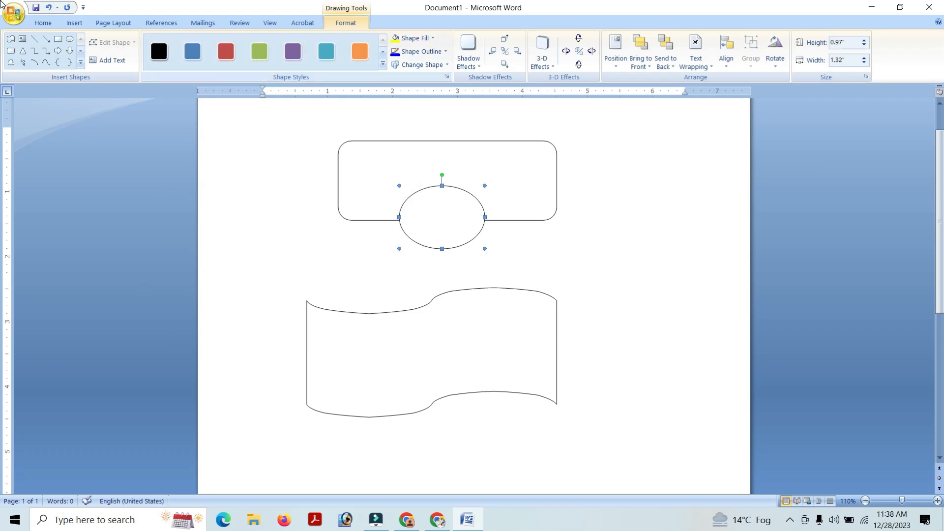
- Draw a Smiley Face shape about 1.12" high by 1.45" wide beside the wavy shape, near the page's right edge
scroll(109, 27, "up", 1)
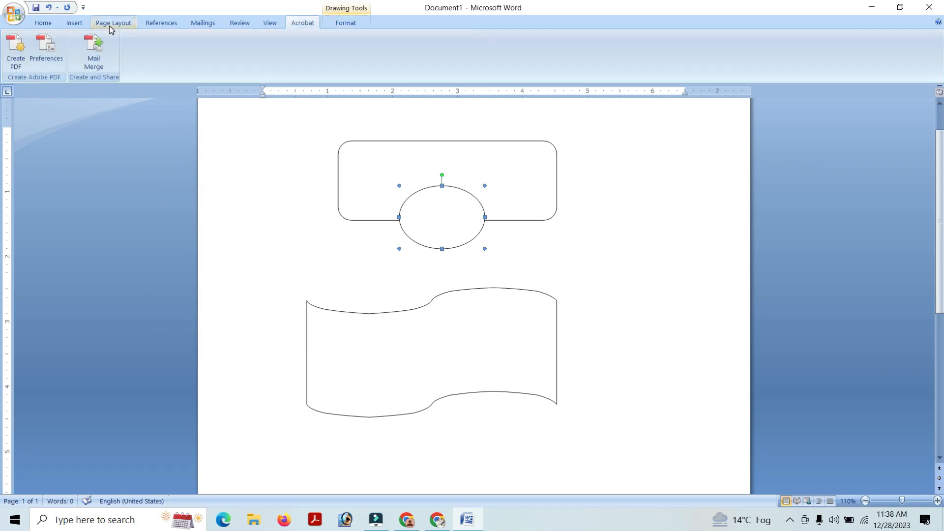
left_click(71, 29)
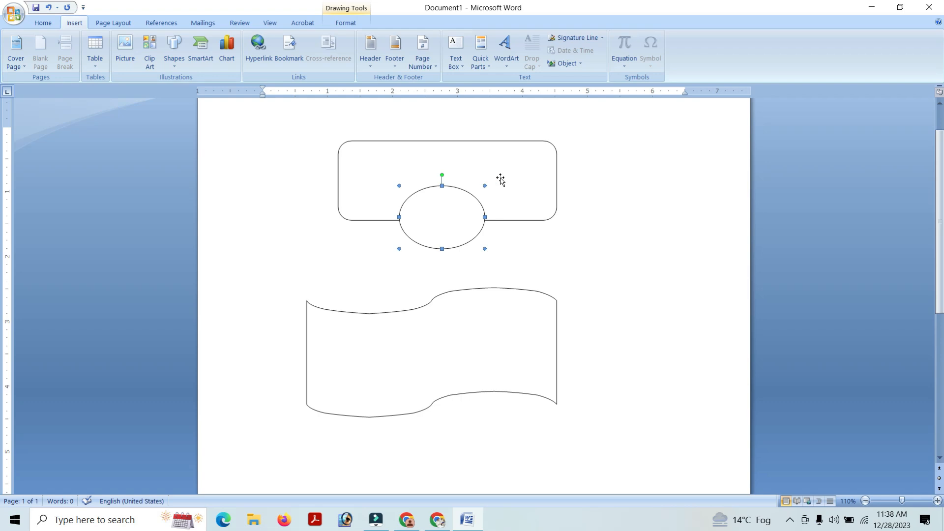
left_click(608, 221)
left_click(471, 183)
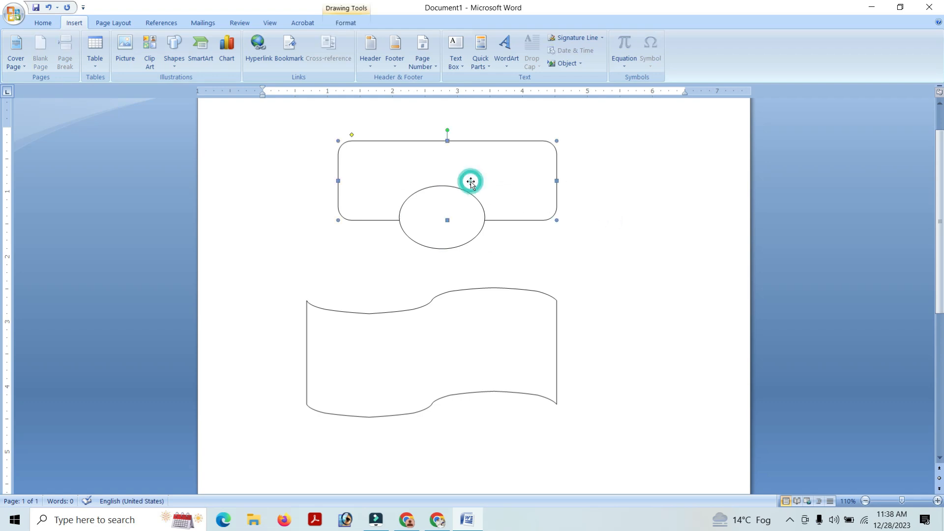
left_click(344, 23)
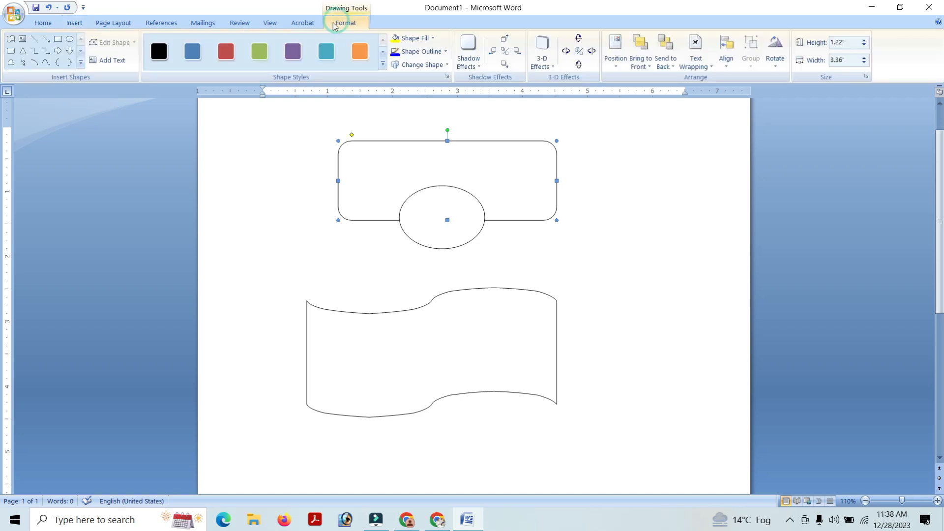
left_click(326, 52)
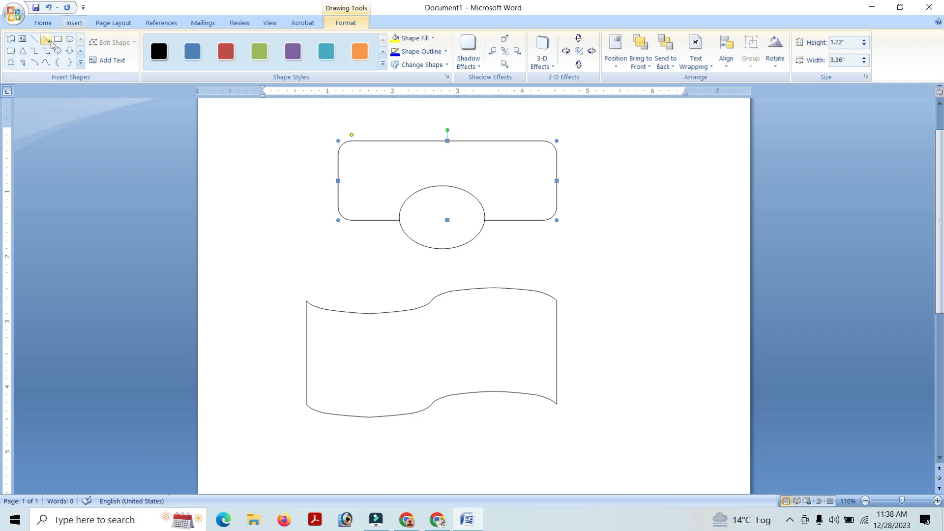
left_click(81, 63)
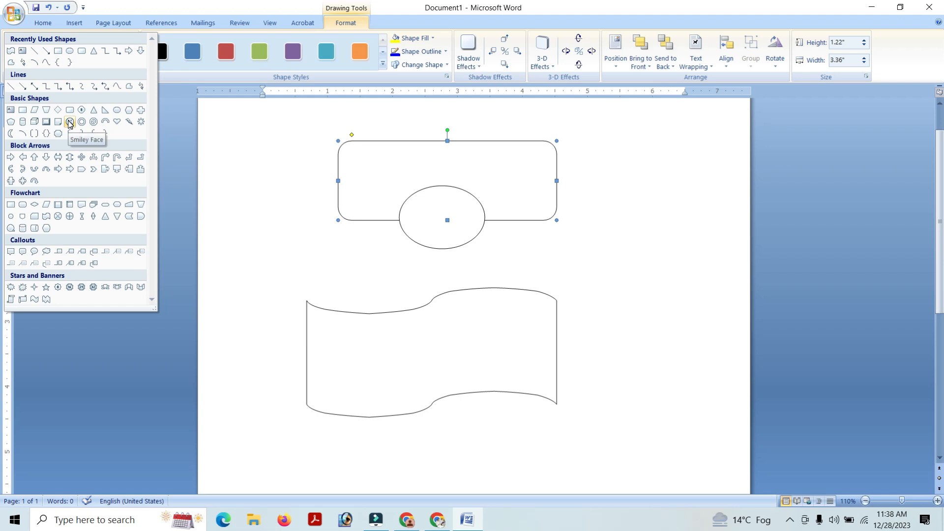
left_click(69, 122)
left_click_drag(594, 268, 673, 331)
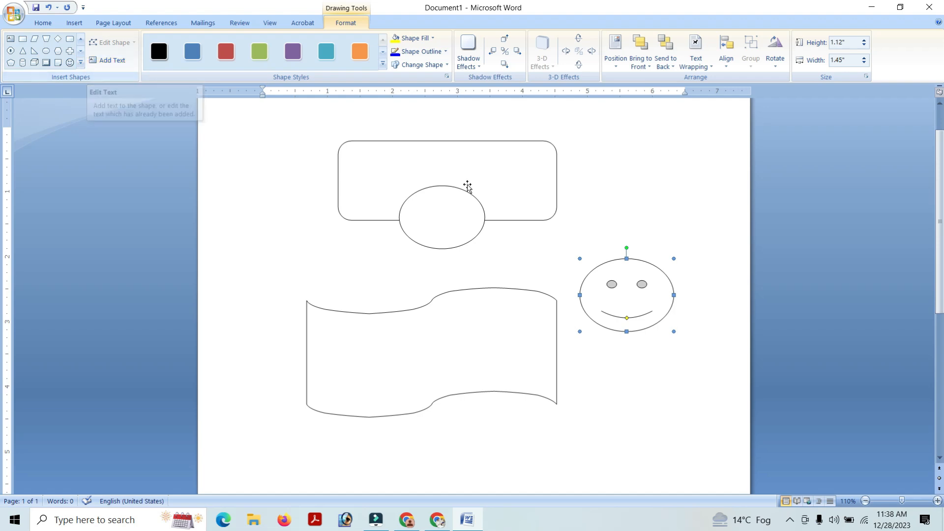
- Add the text "hhggghgh" inside the wavy Punched Tape shape
left_click(359, 344)
left_click(352, 335)
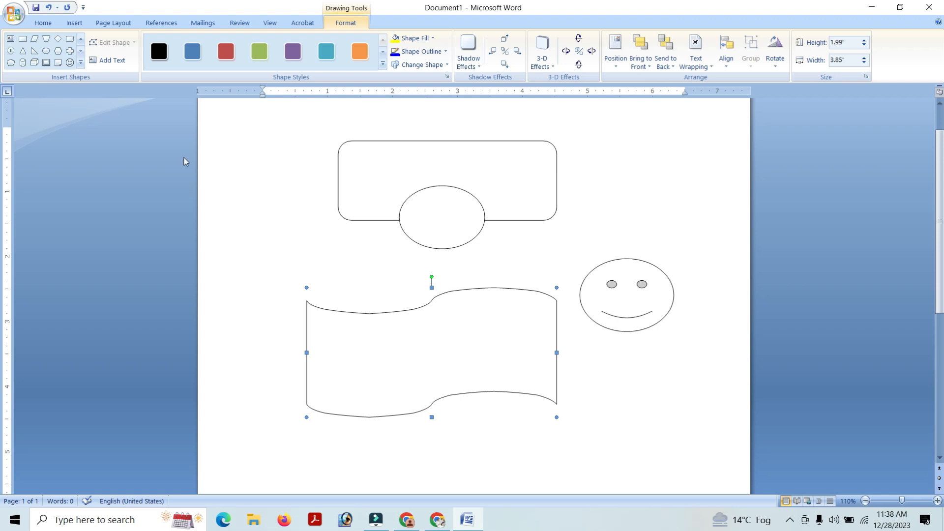
left_click(108, 60)
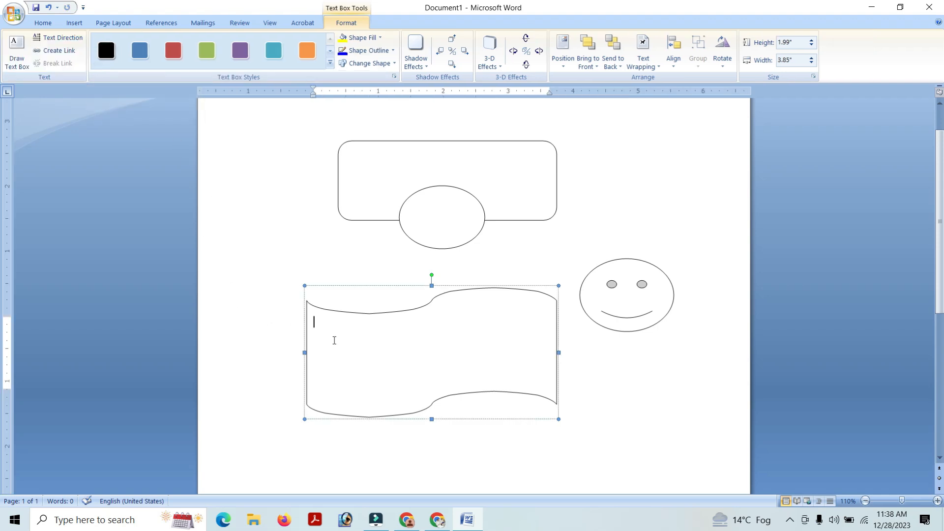
type("hhggghgh")
left_click(246, 234)
- Select the oval overlapping the rounded rectangle and show its drawing format options
left_click(417, 201)
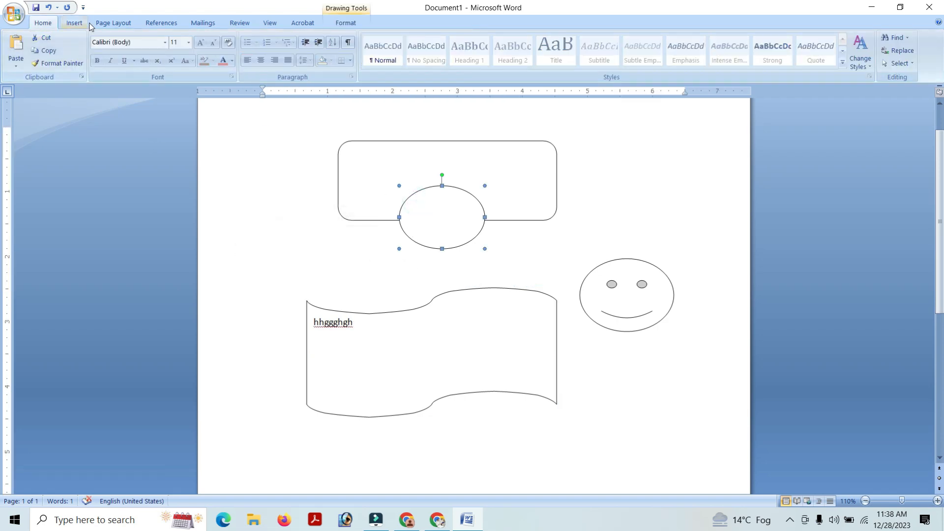
left_click(353, 22)
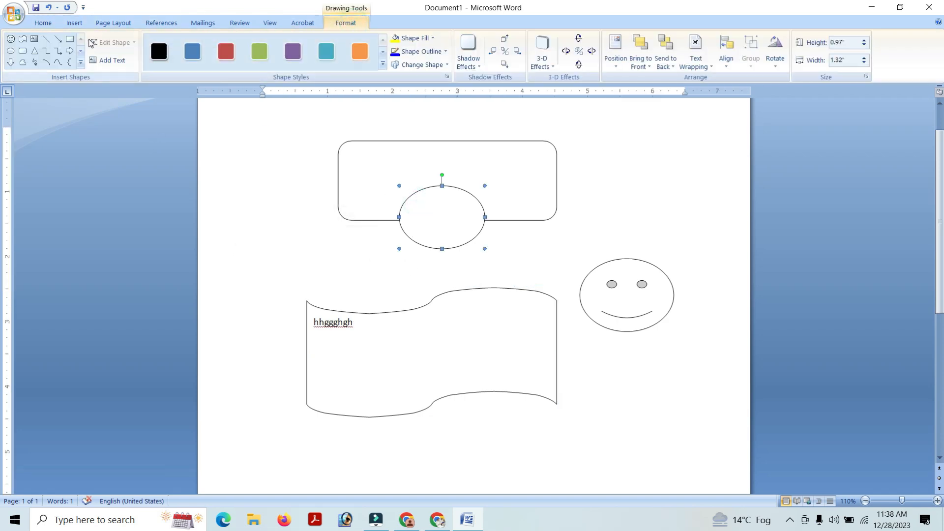
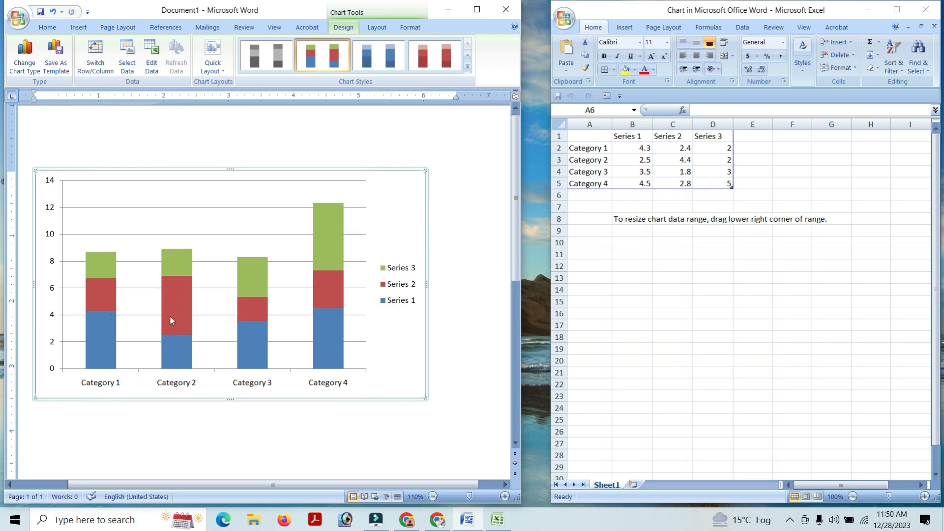
- Examine the chart styles and quick layouts available for the stacked column chart without applying any
mouse_move(176, 297)
left_click(467, 67)
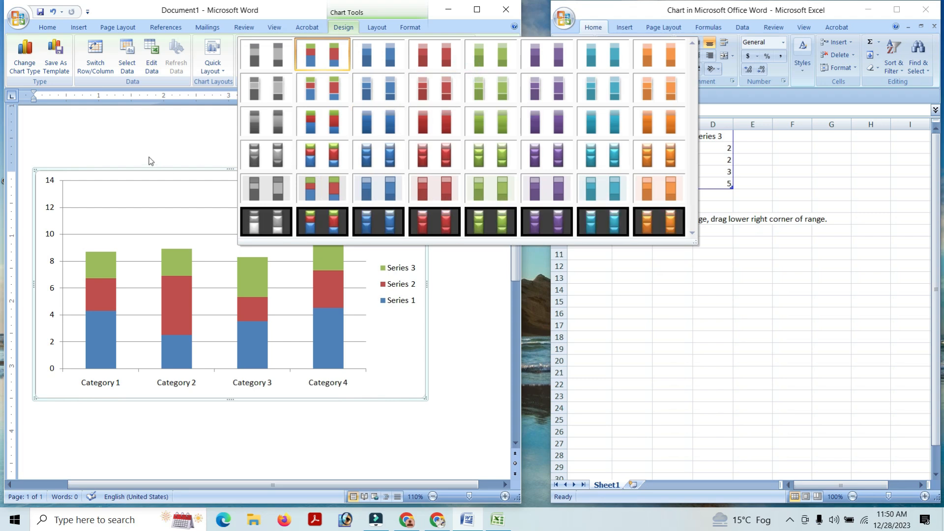
left_click(150, 161)
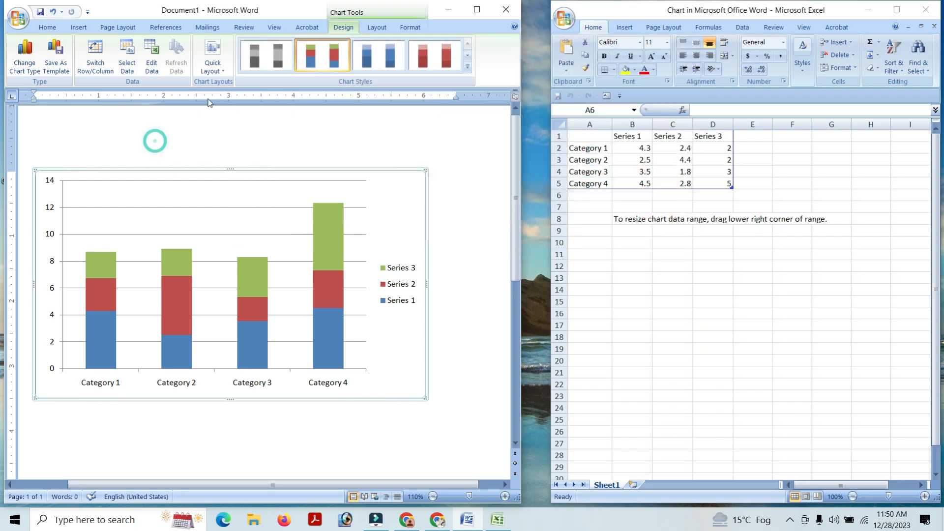
left_click(224, 73)
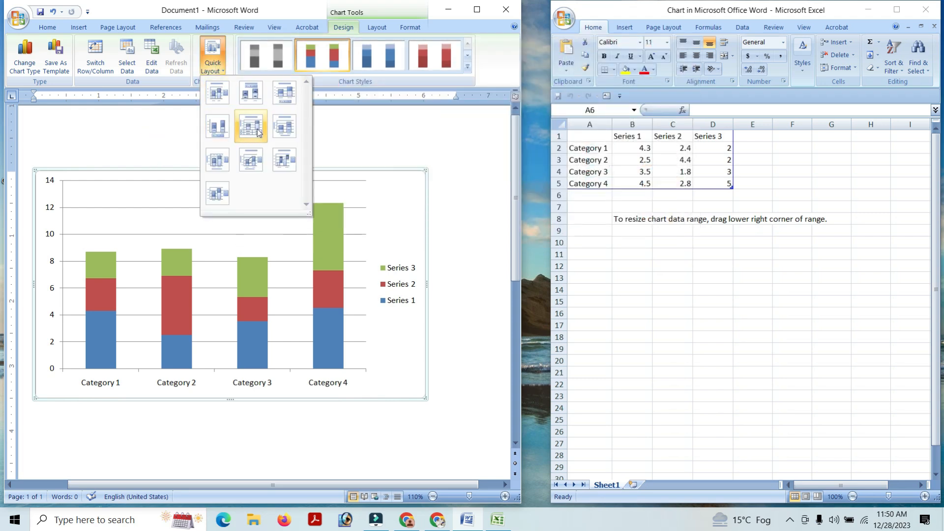
left_click(130, 148)
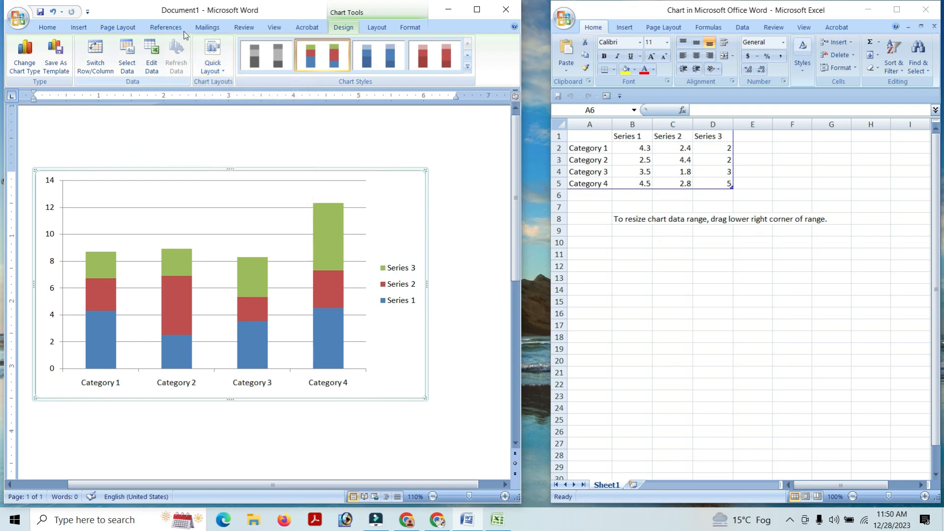
- Change the stacked column chart to the Clustered Column type
left_click(79, 28)
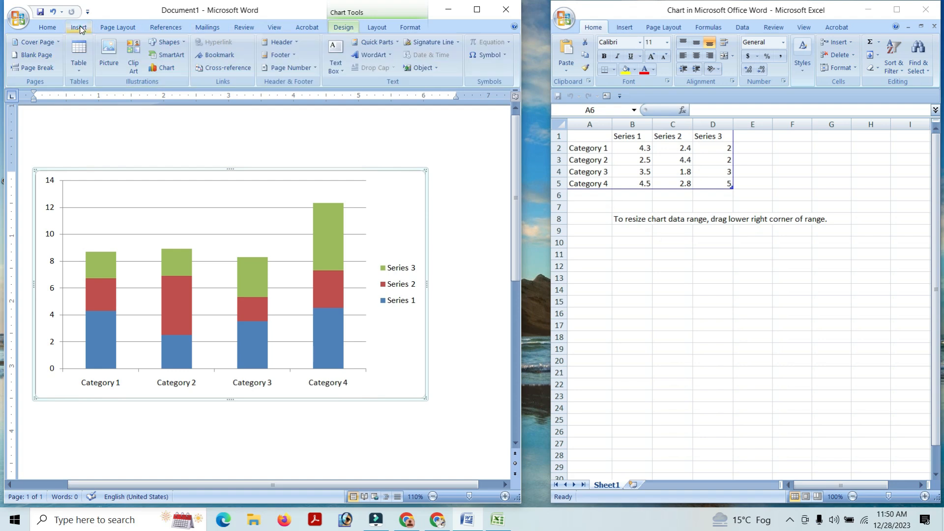
left_click(174, 69)
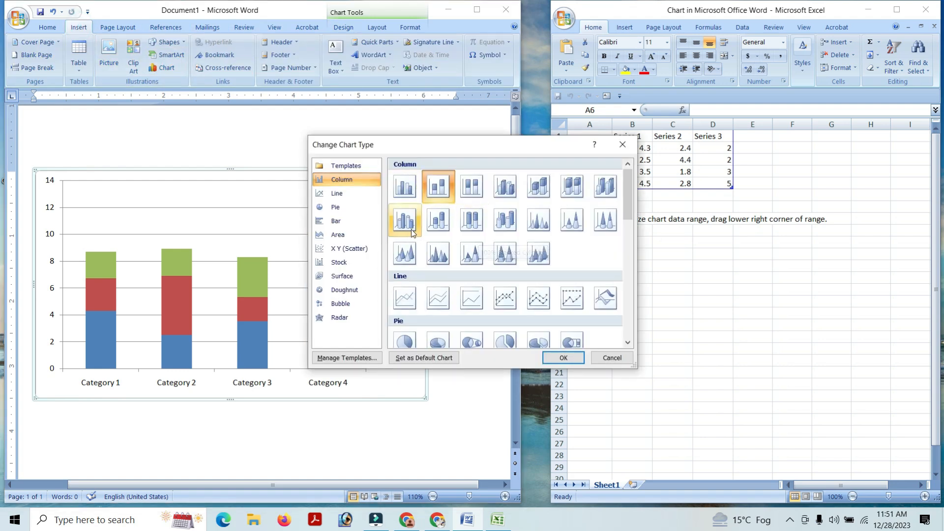
left_click(336, 194)
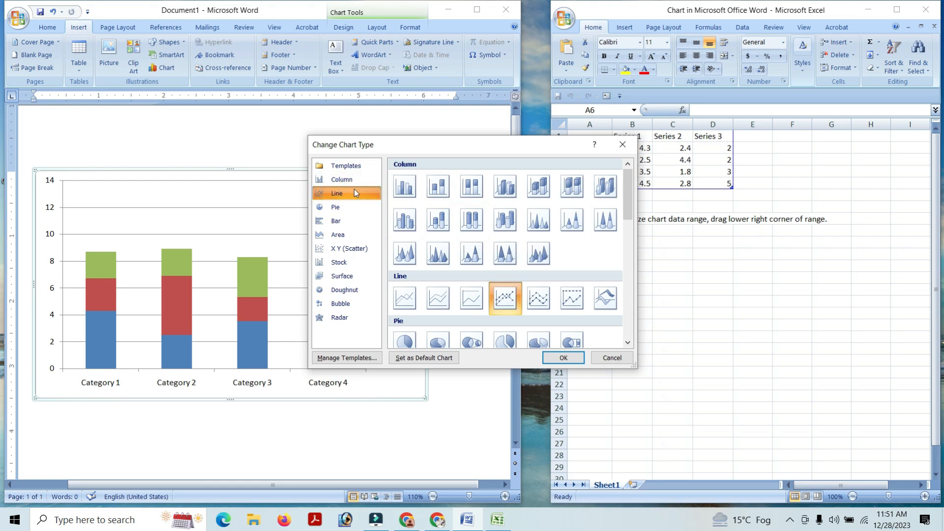
left_click(353, 179)
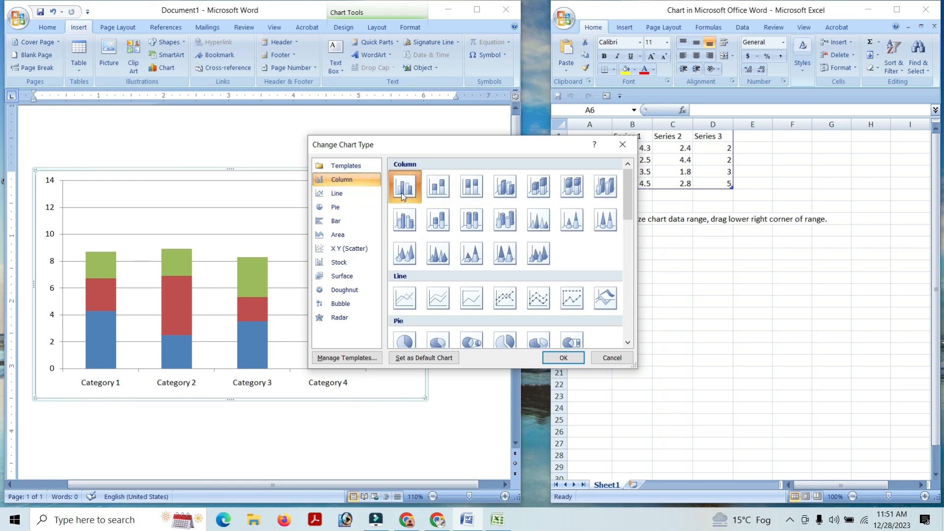
left_click(563, 358)
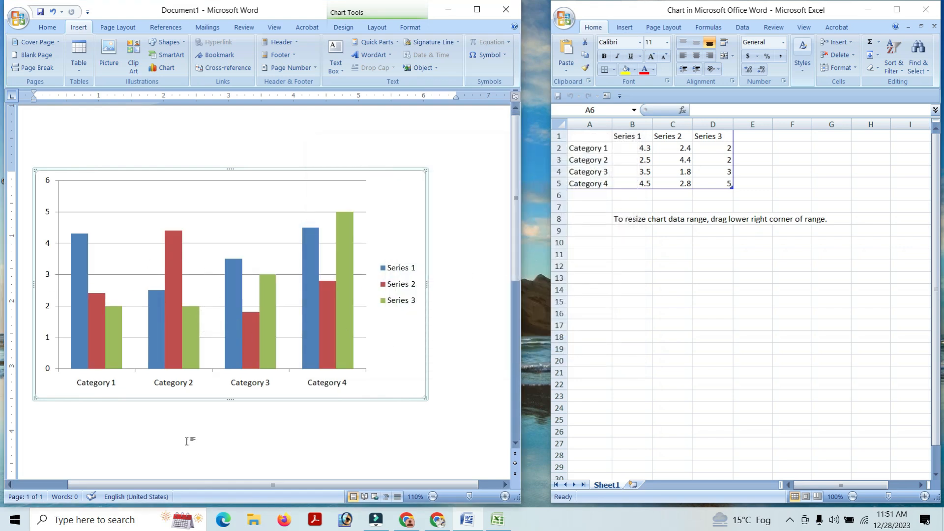
- Rename the four chart categories in cells A2 to A5 of the data sheet as math, science, english and hindi
left_click(596, 149)
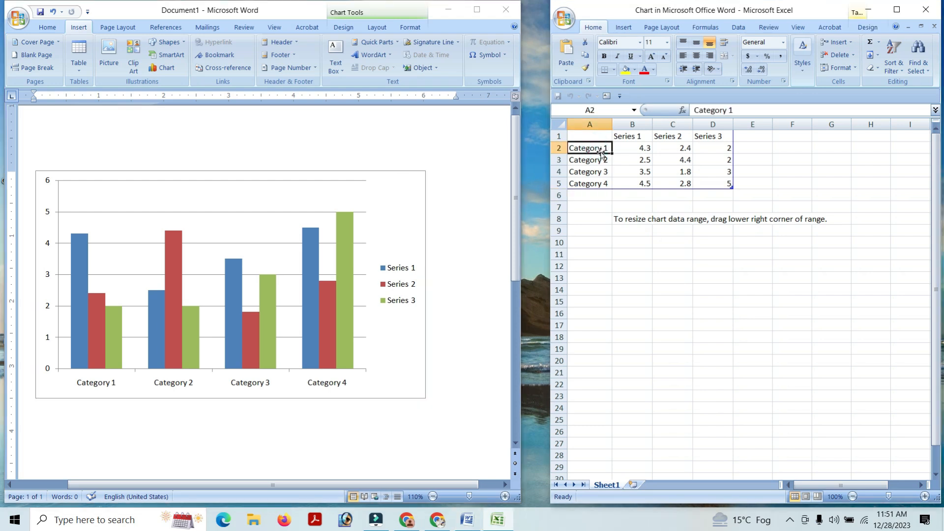
type("math")
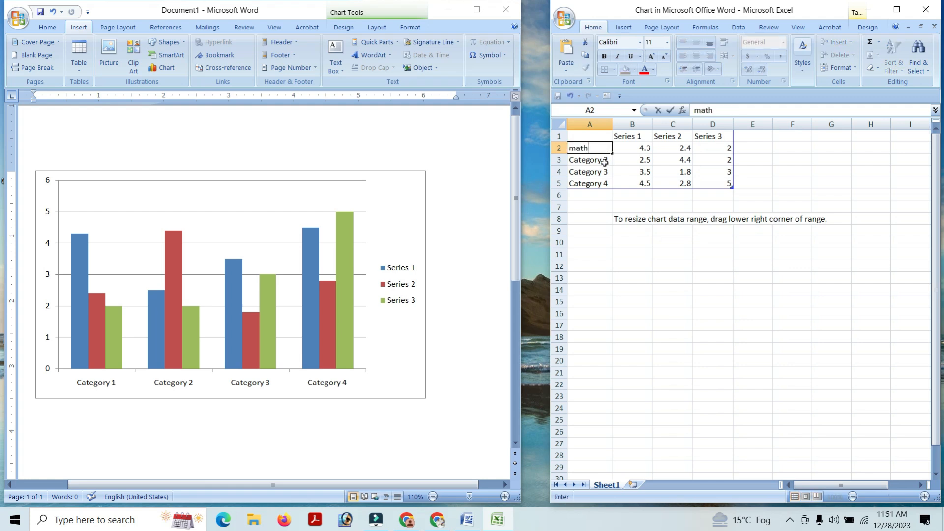
left_click(605, 162)
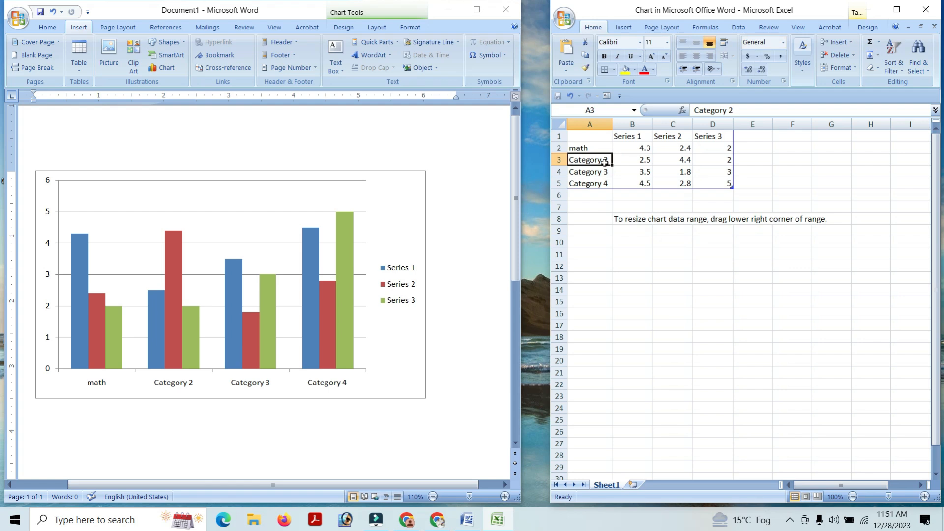
type("science")
left_click(608, 170)
type("e")
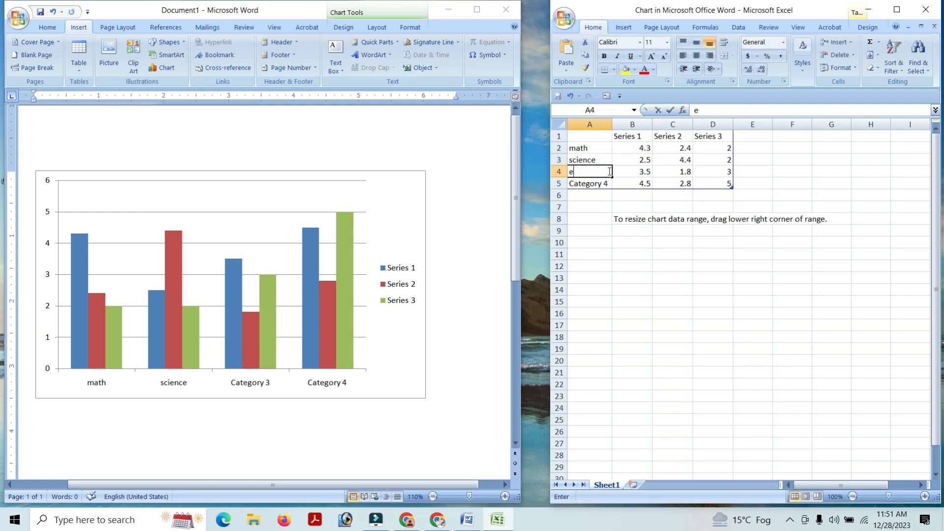
type("nglish")
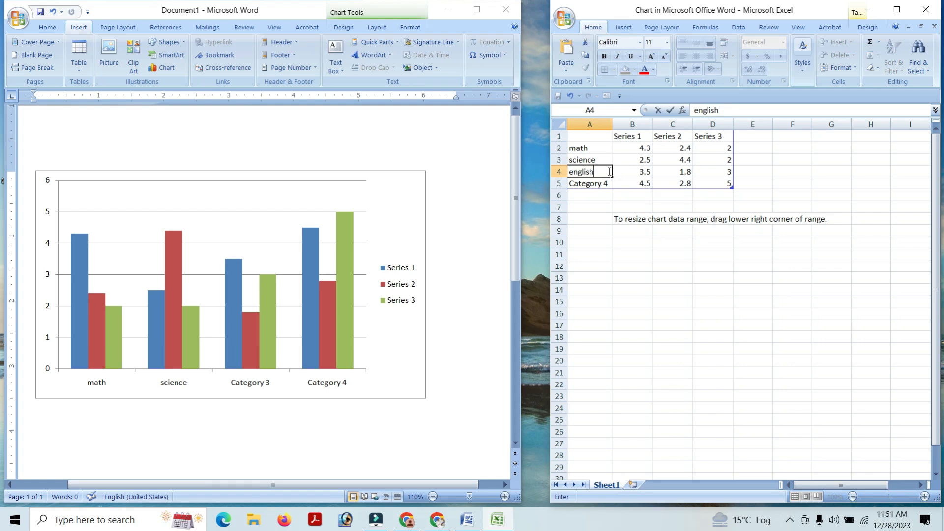
left_click(607, 182)
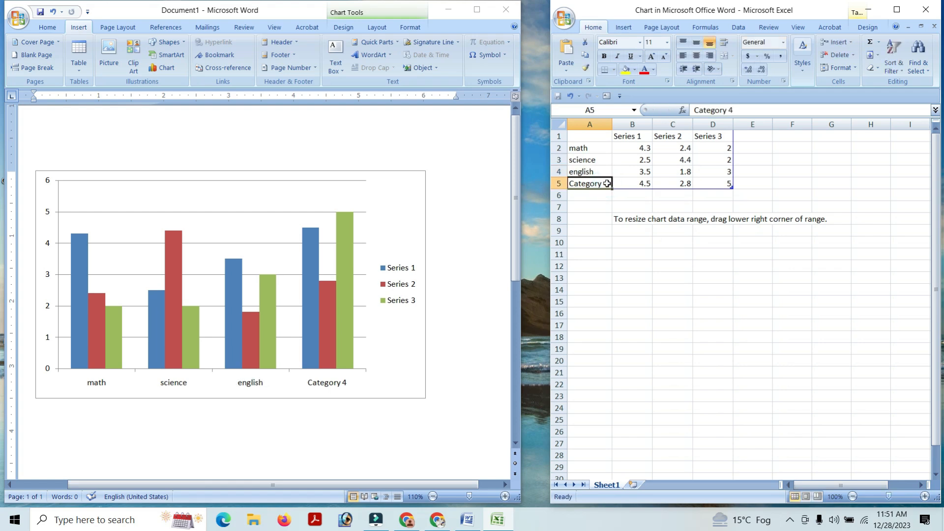
type("hindi")
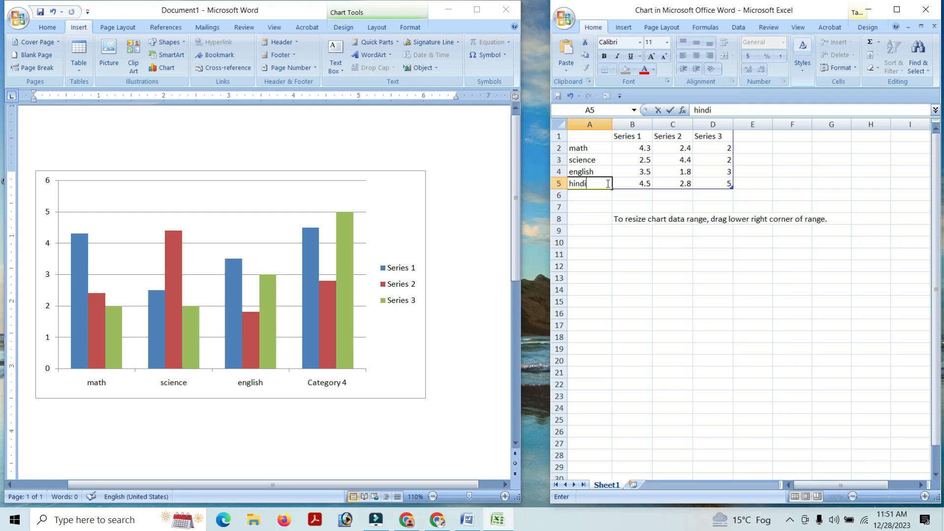
- Rename the three data series headers in cells B1 to D1 as a, b and c
left_click(641, 140)
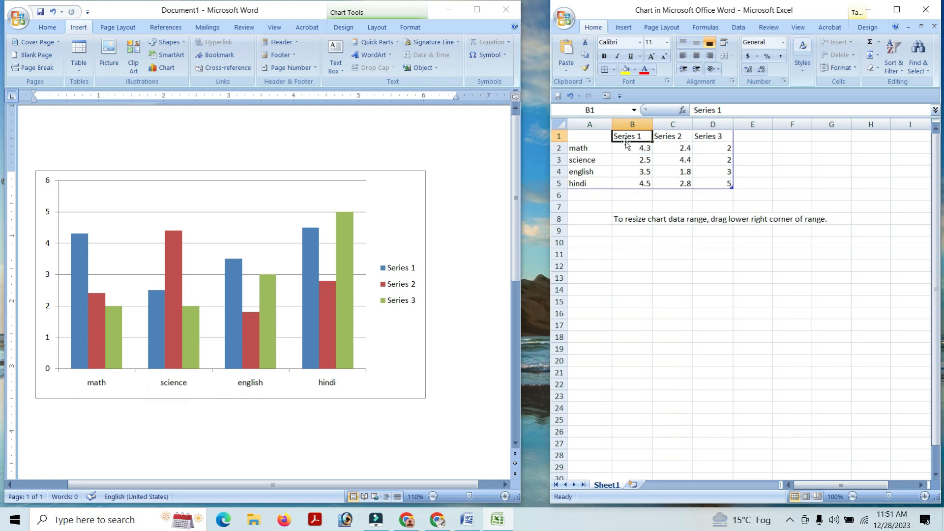
type("a")
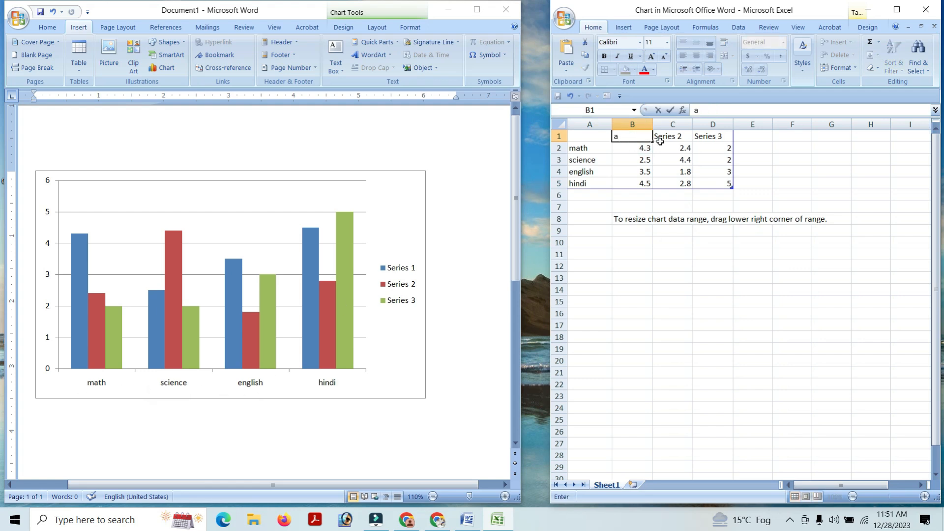
left_click(679, 140)
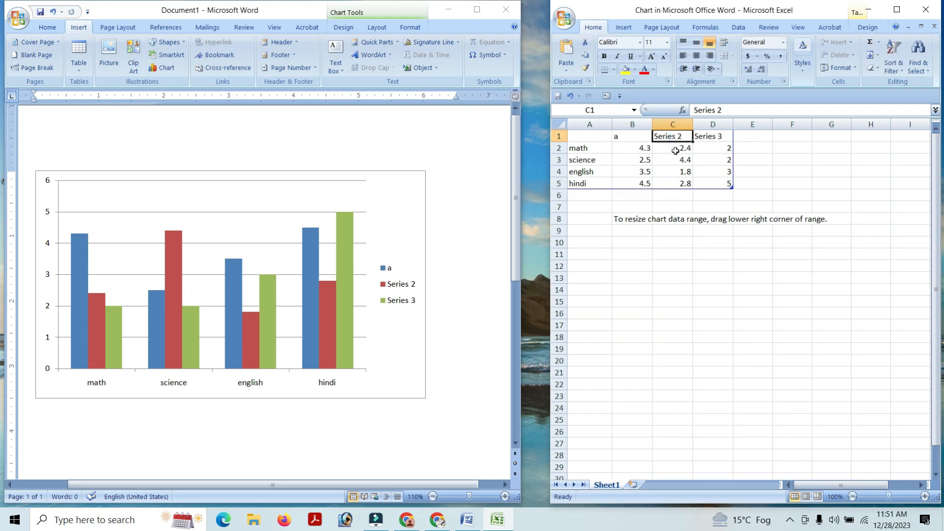
type("b")
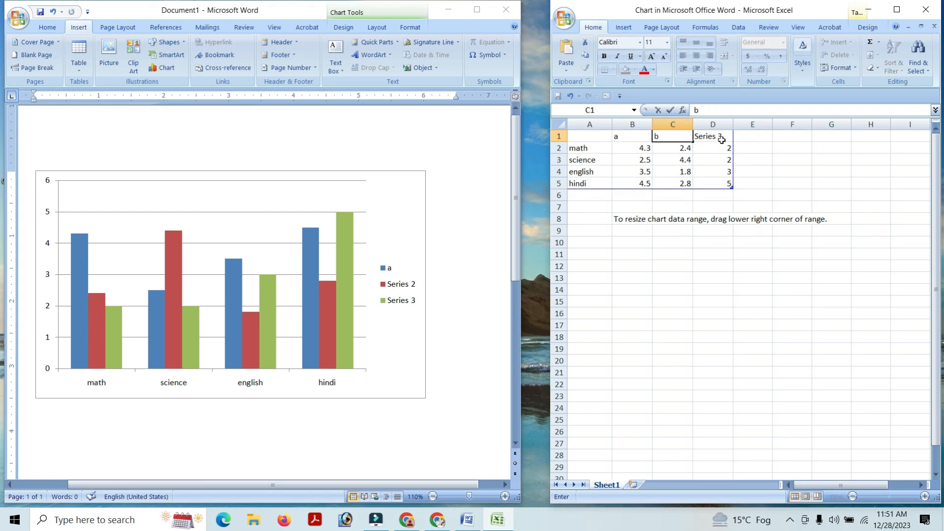
left_click(722, 138)
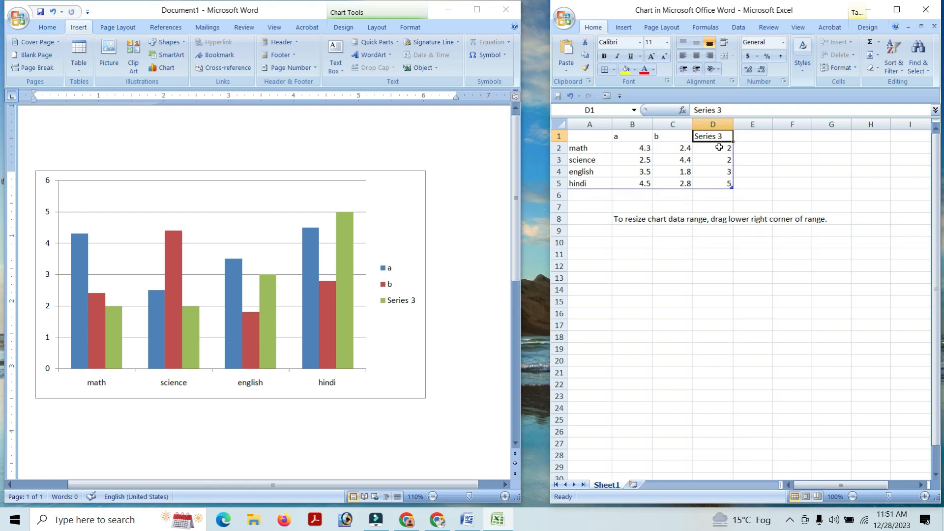
type("c")
left_click(710, 282)
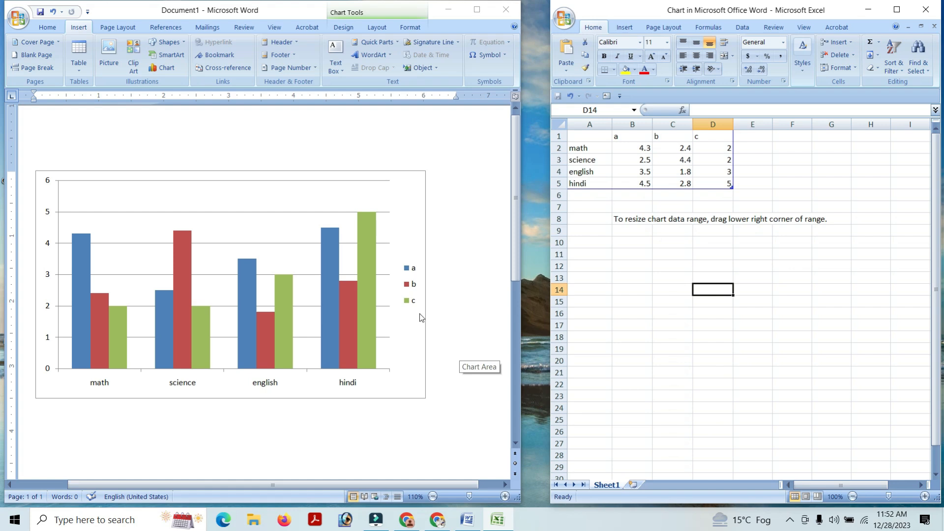
- Maximize the Word document window and examine the layout and format options for chart series b
left_click(476, 10)
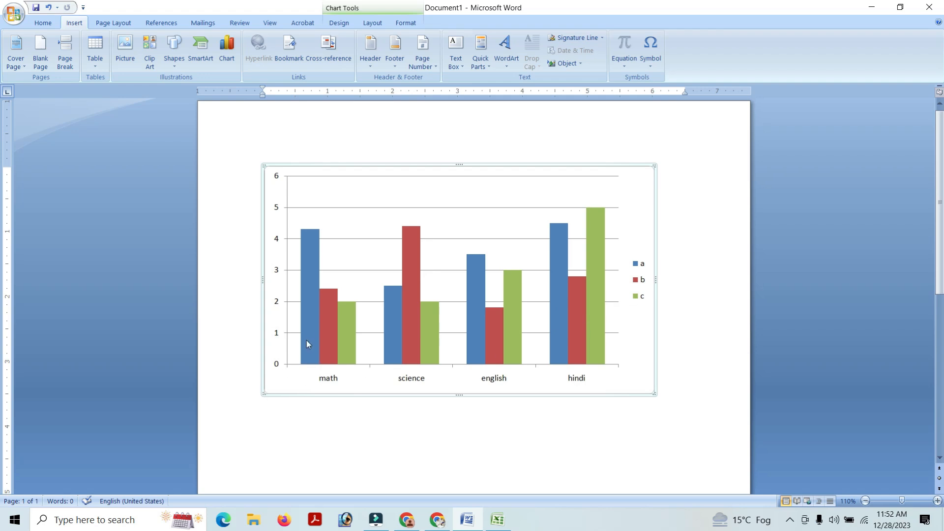
mouse_move(314, 350)
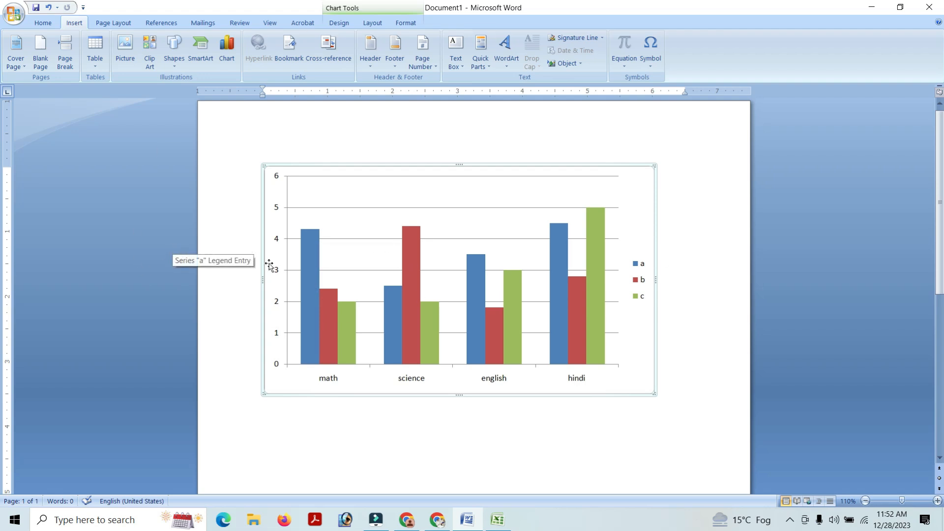
left_click(405, 306)
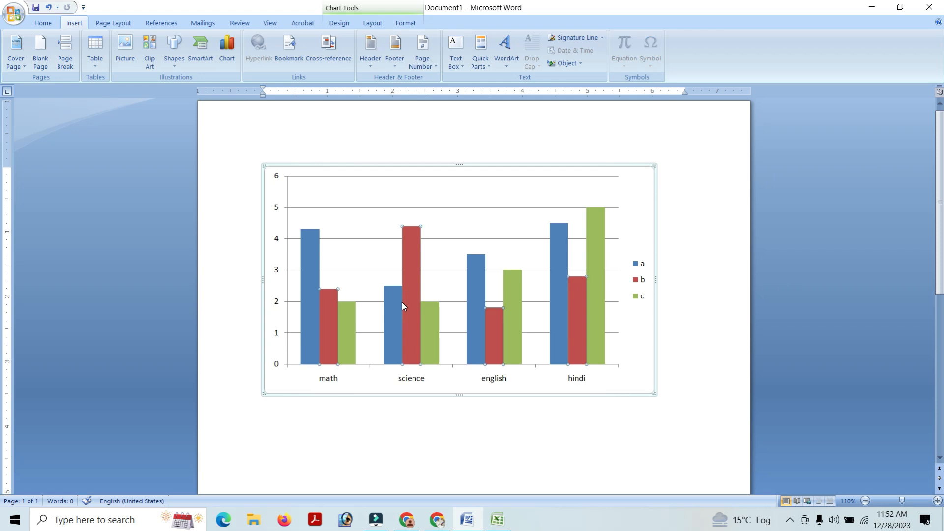
left_click(370, 23)
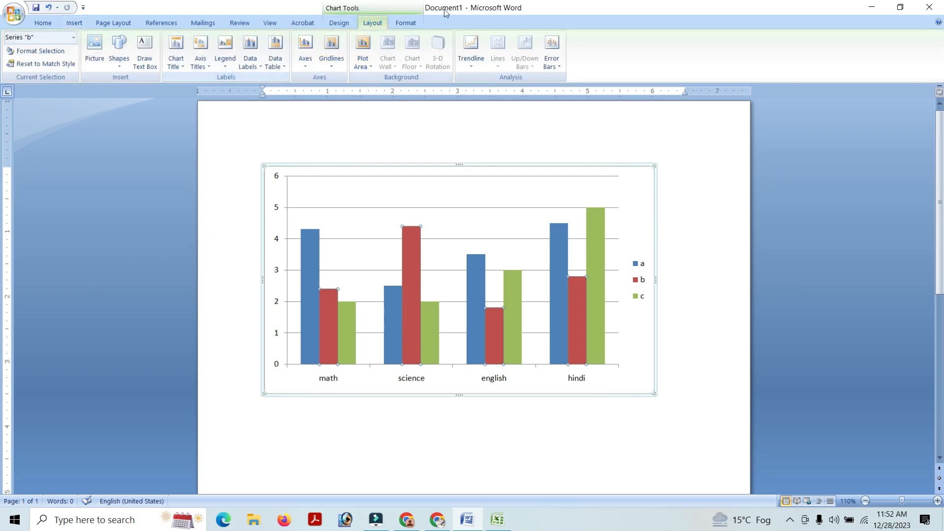
left_click(405, 25)
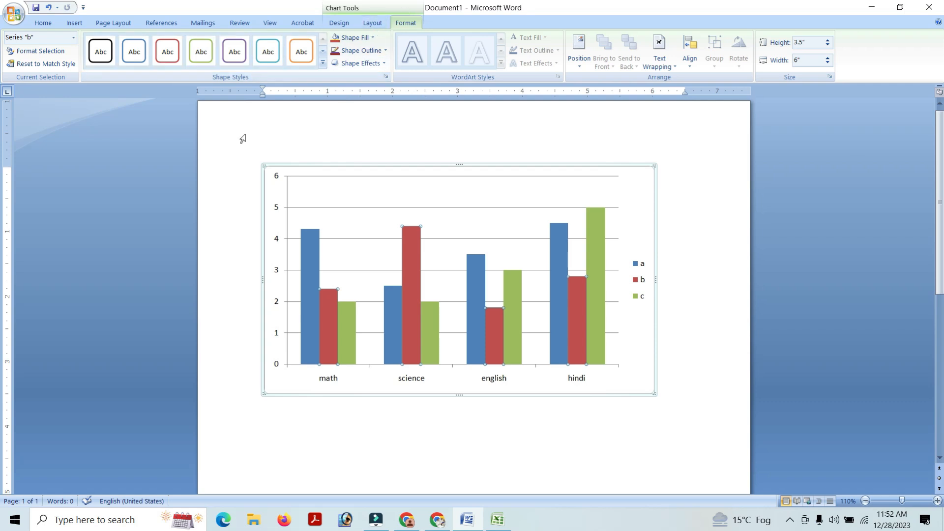
- Delete the selected series b from the chart and clear the whole chart from the document
key("Delete")
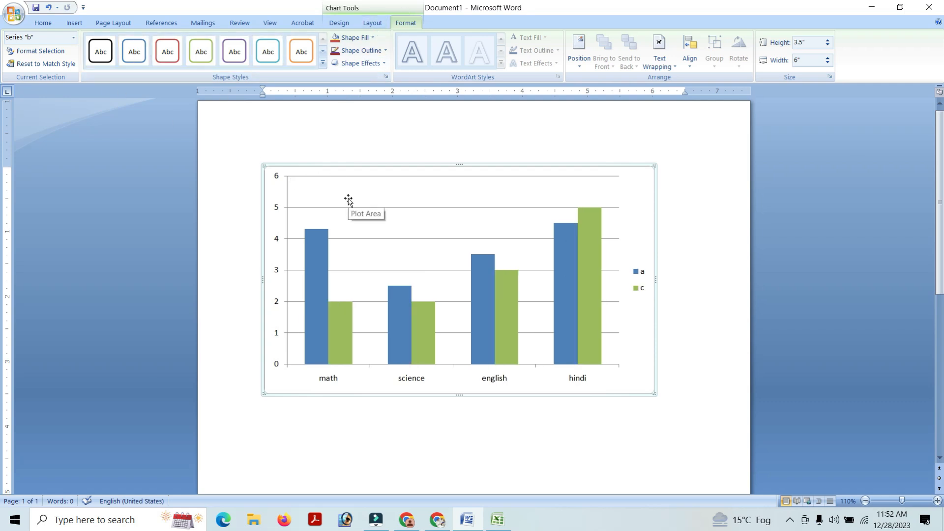
key("ctrl+a")
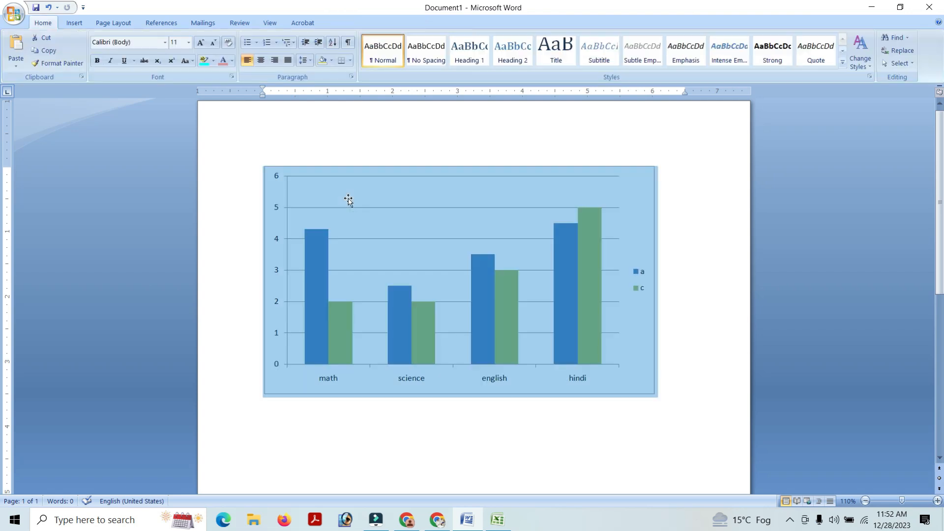
key("Delete")
left_click(74, 22)
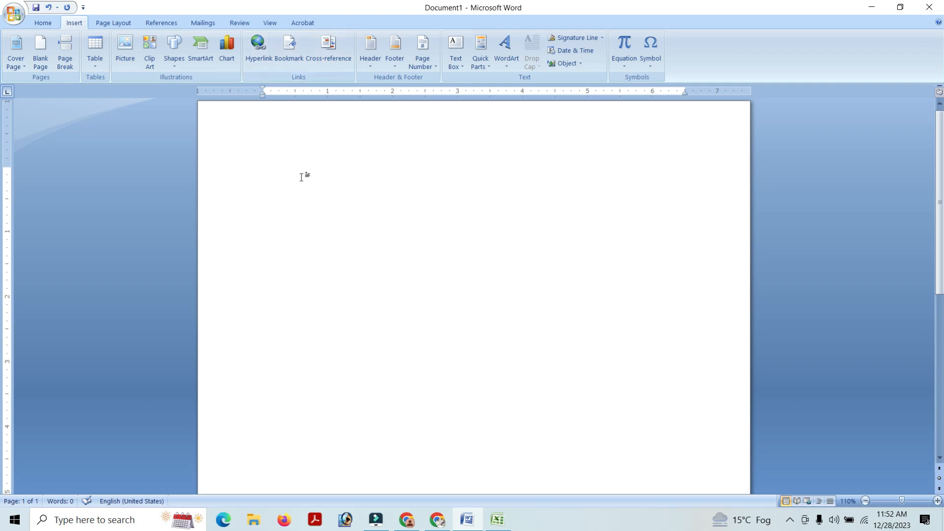
- Fill the blank document with sample text using =rand() and insert a hyperlink to abc.docx on the line below it
type("=rand()")
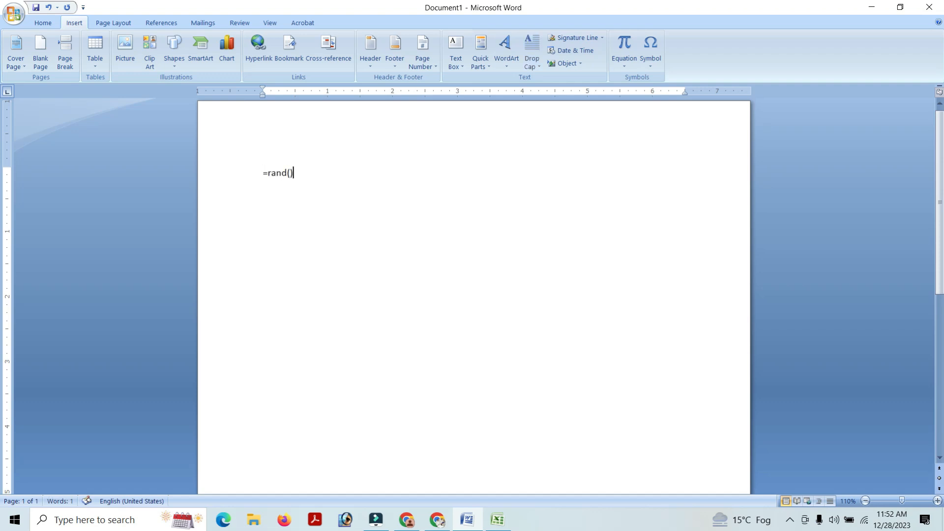
key("Return")
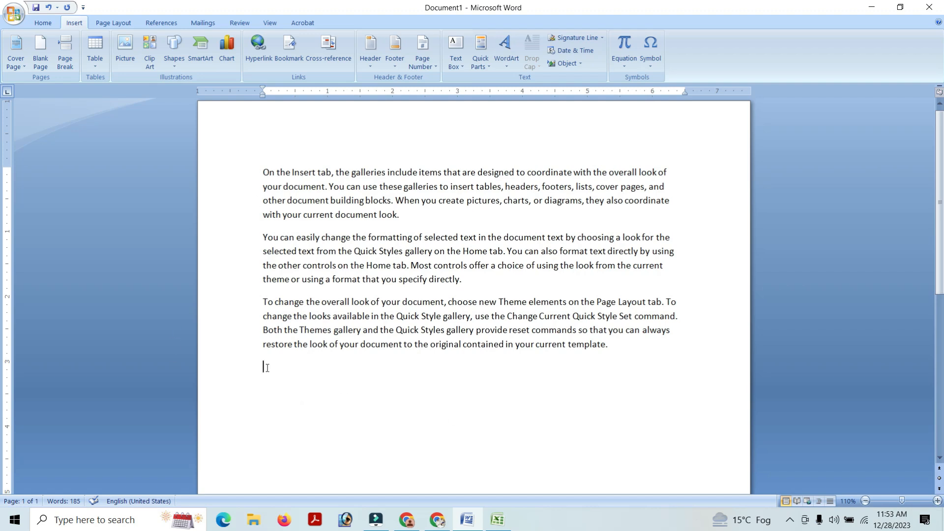
left_click(259, 51)
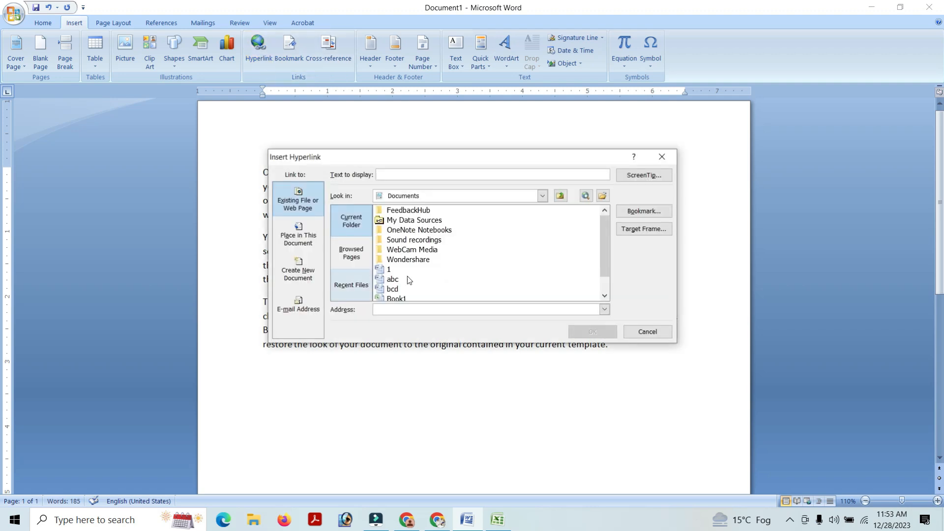
left_click_drag(609, 242, 606, 247)
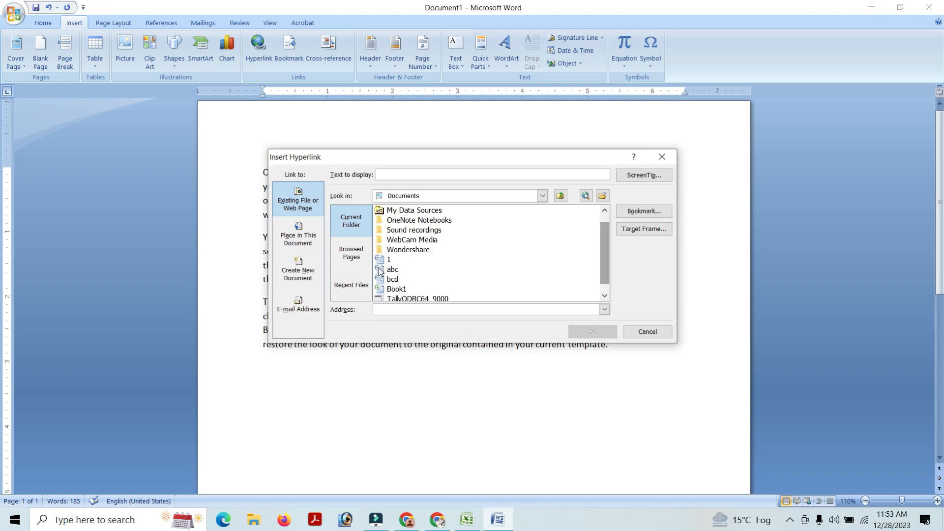
left_click(384, 270)
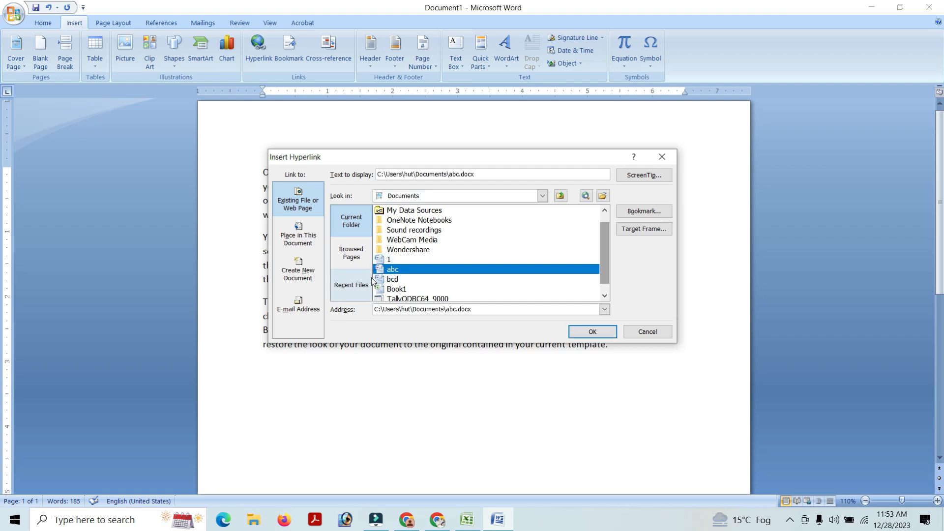
left_click(590, 333)
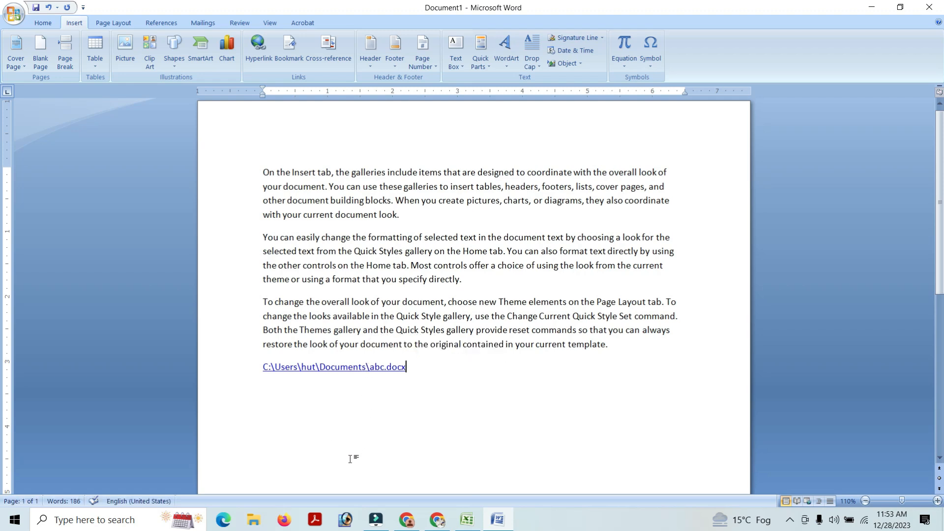
- Follow the abc.docx hyperlink below the sample text, accept the security notice, and close the opened document
left_click(364, 373)
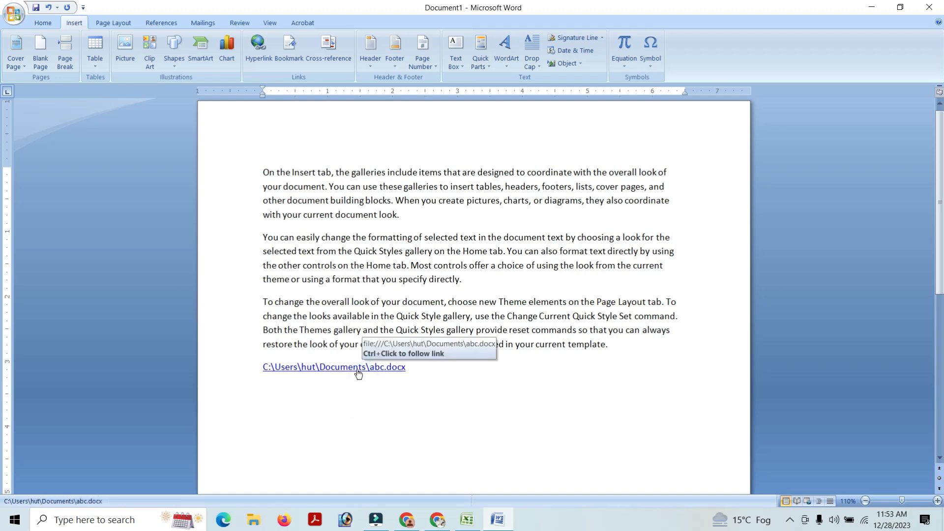
left_click(363, 374, "ctrl")
left_click(519, 309)
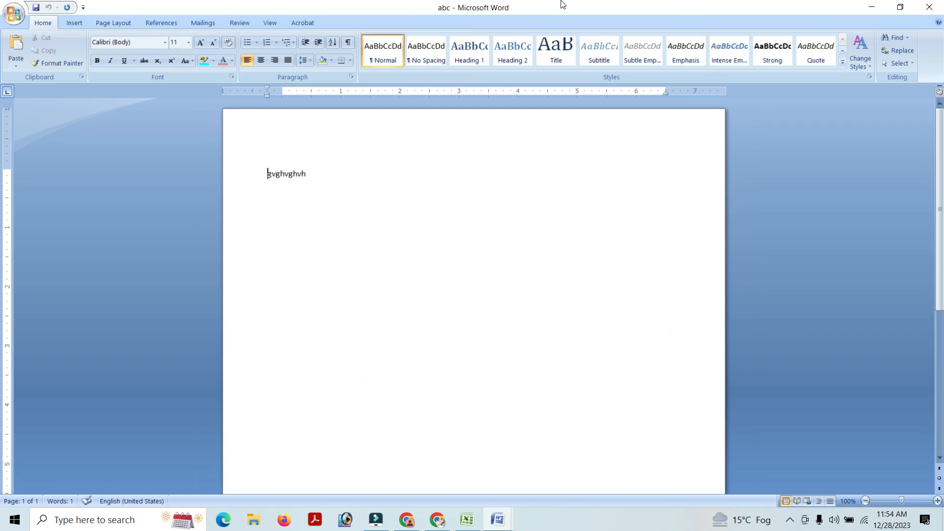
left_click(925, 10)
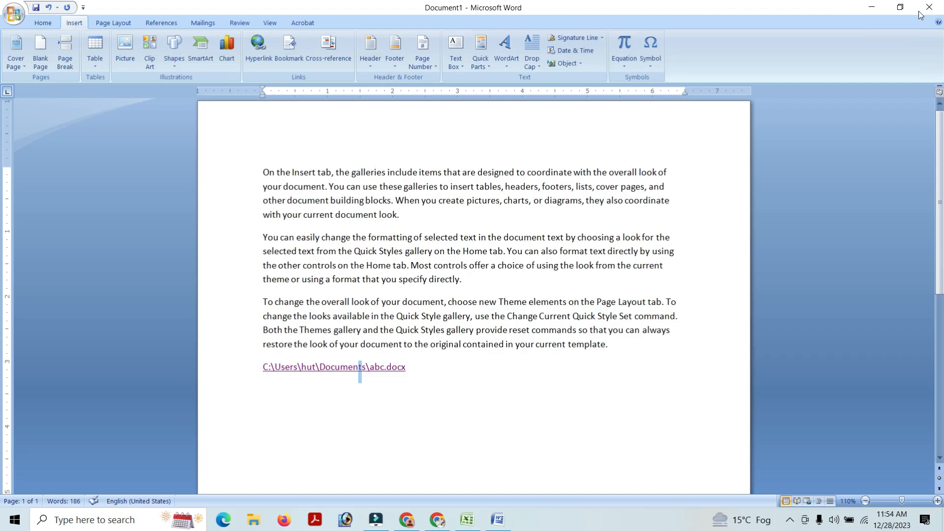
left_click(453, 393)
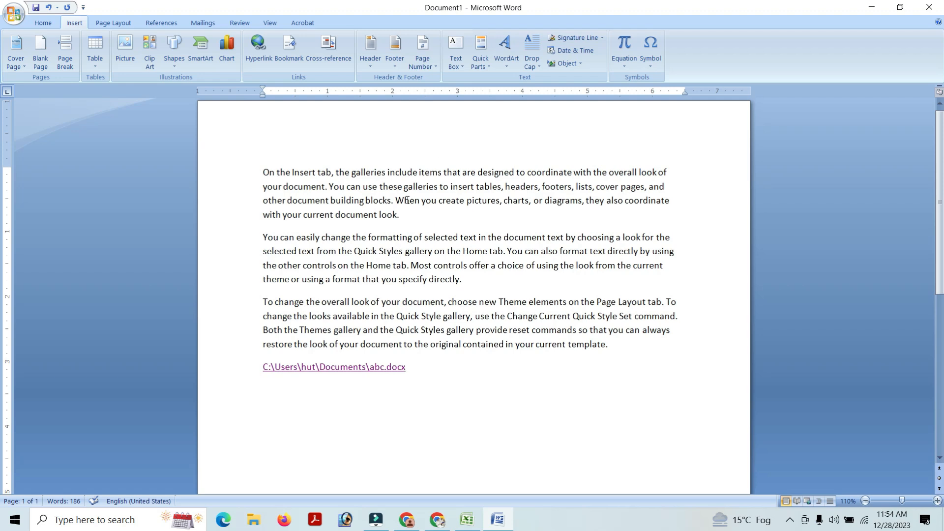
- Turn the text "look." at the end of the first paragraph into a hyperlink to abc.docx
left_click_drag(402, 215, 379, 215)
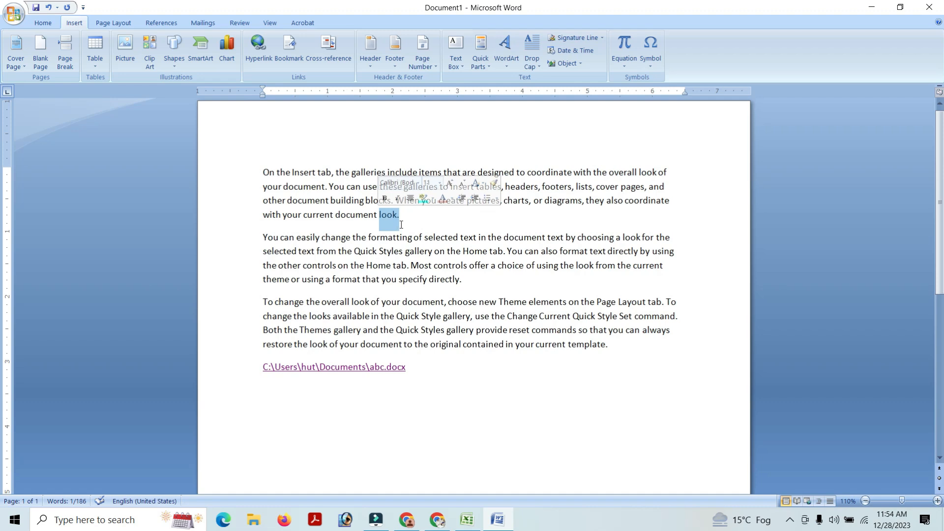
left_click(265, 54)
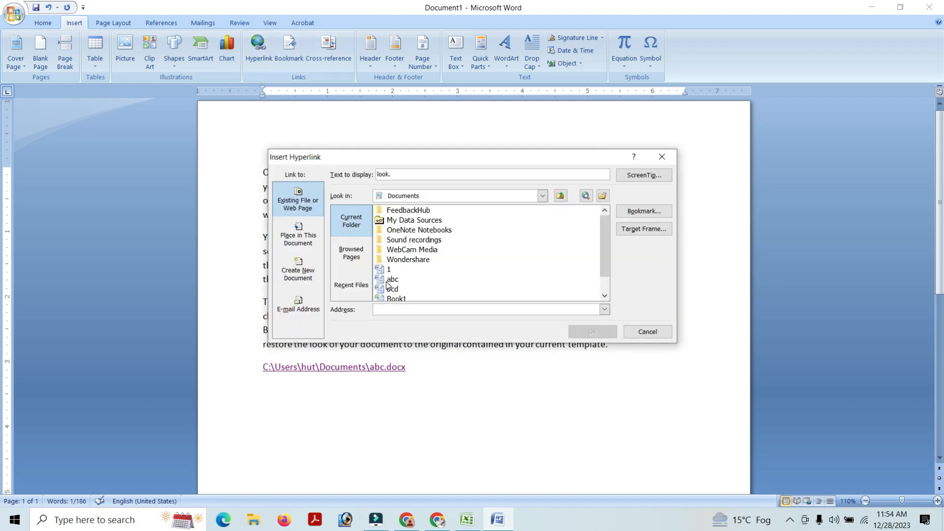
left_click(393, 281)
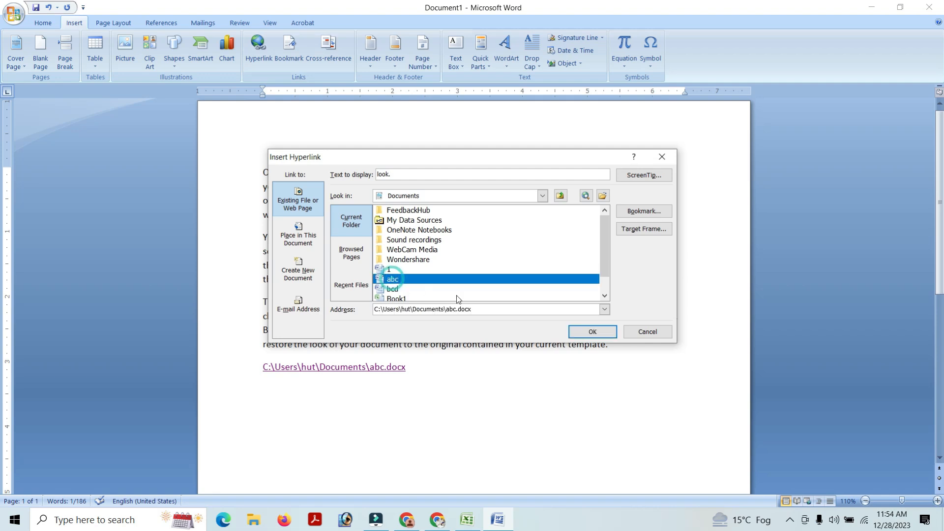
left_click(592, 332)
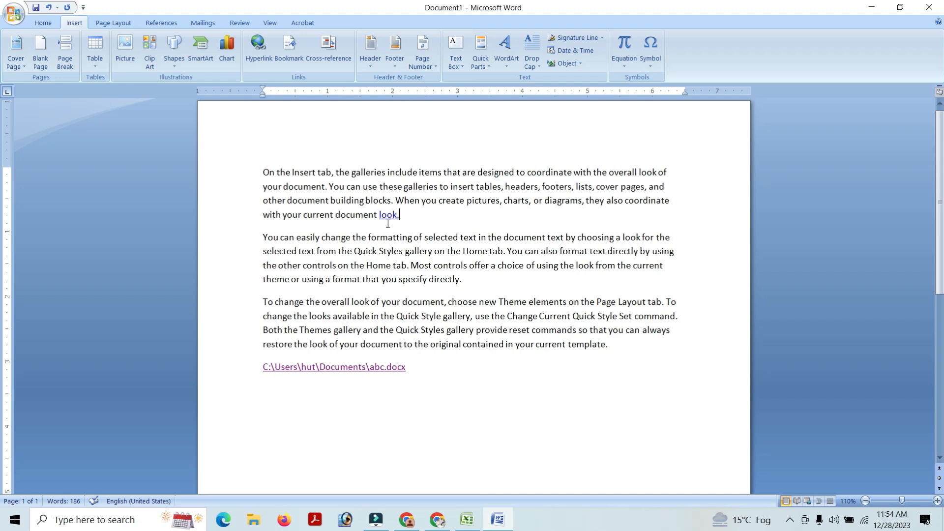
- Follow the "look." hyperlink, accept the security notice, and close the opened abc document
left_click(392, 216, "ctrl")
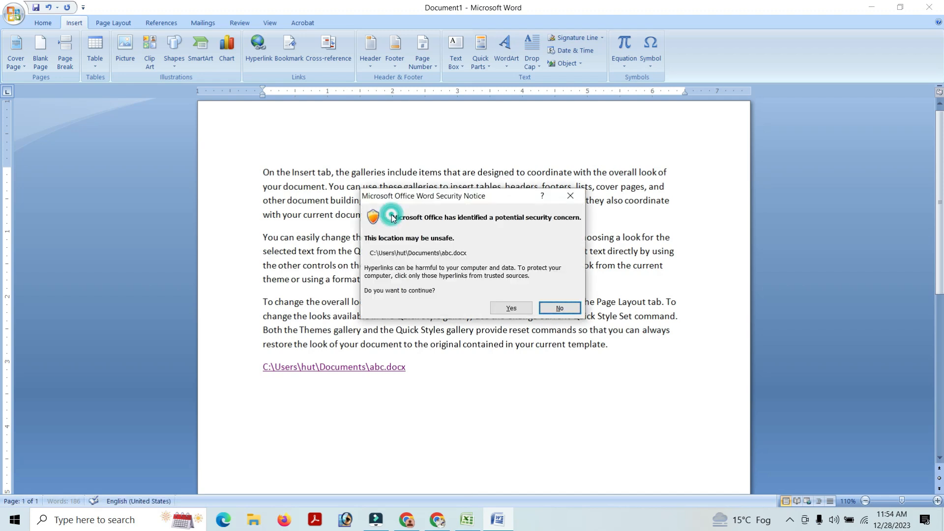
left_click(507, 302)
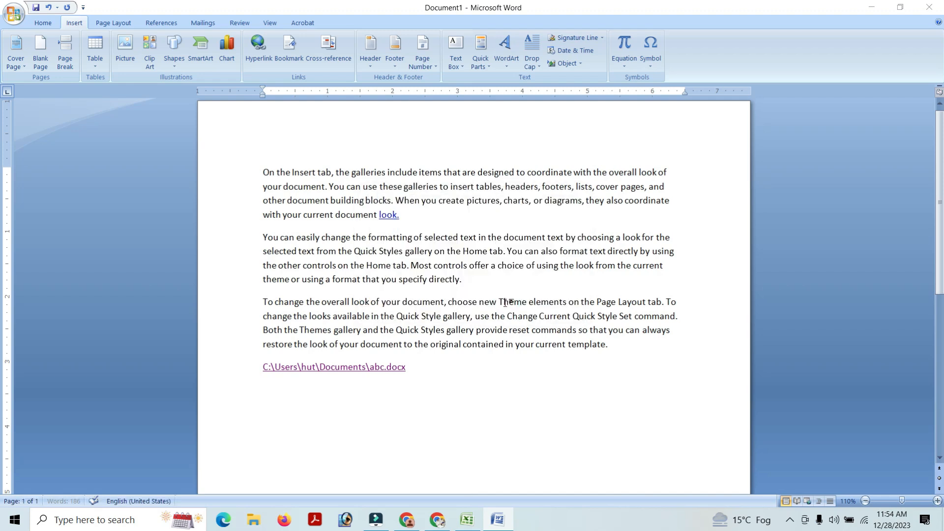
left_click(929, 7)
left_click(450, 214)
- Add a bookmark named aa after "Home tab" in the second paragraph
scroll(514, 230, "down", 5)
scroll(515, 231, "up", 5)
left_click(503, 250)
left_click(417, 173)
left_click(505, 252)
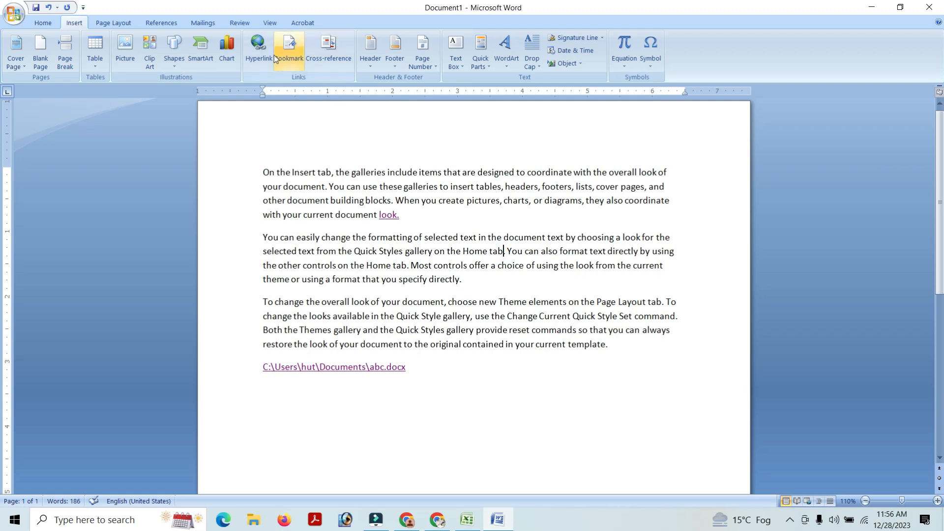
left_click(289, 47)
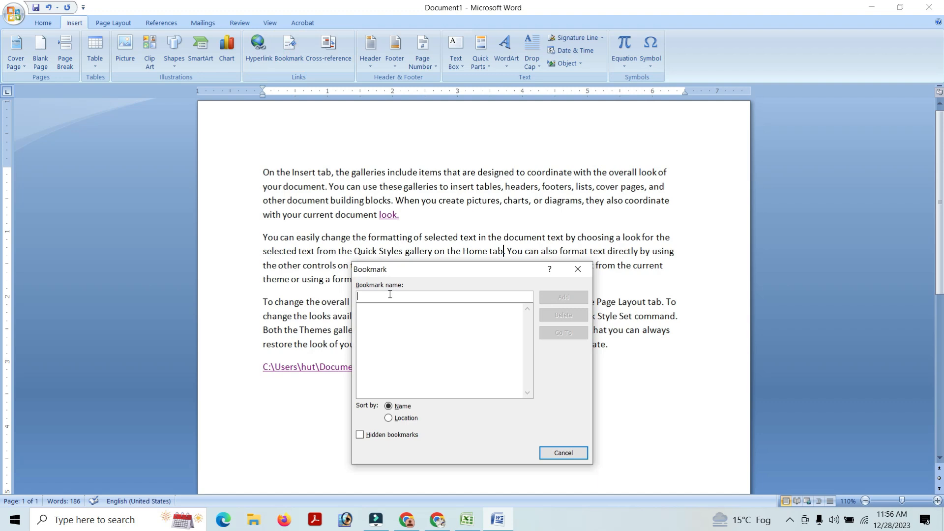
left_click(390, 295)
type("aa")
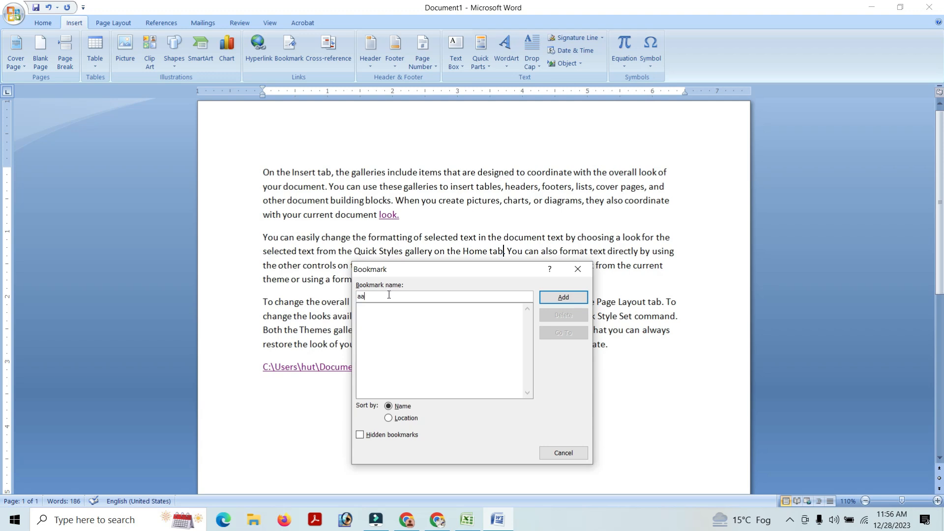
left_click(563, 298)
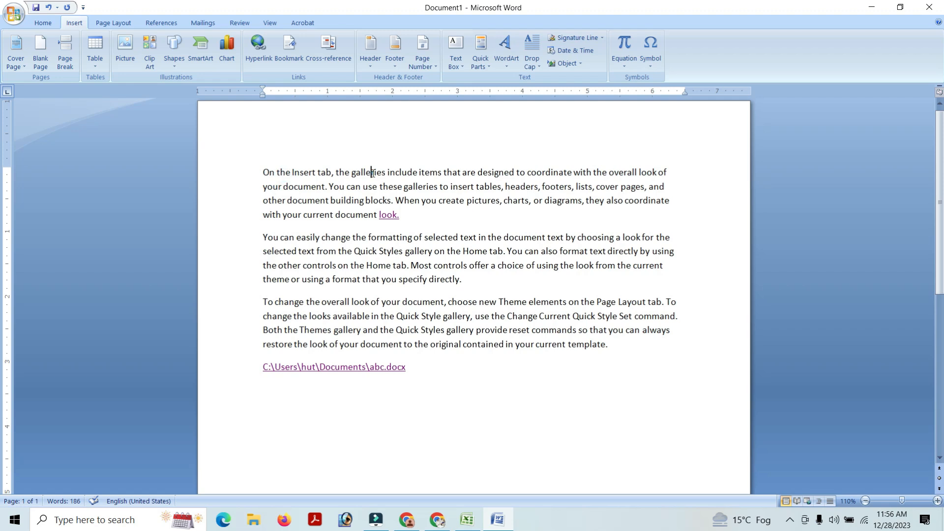
- Go to the bookmark aa from the end of the document and close the Bookmark dialog
left_click(432, 384)
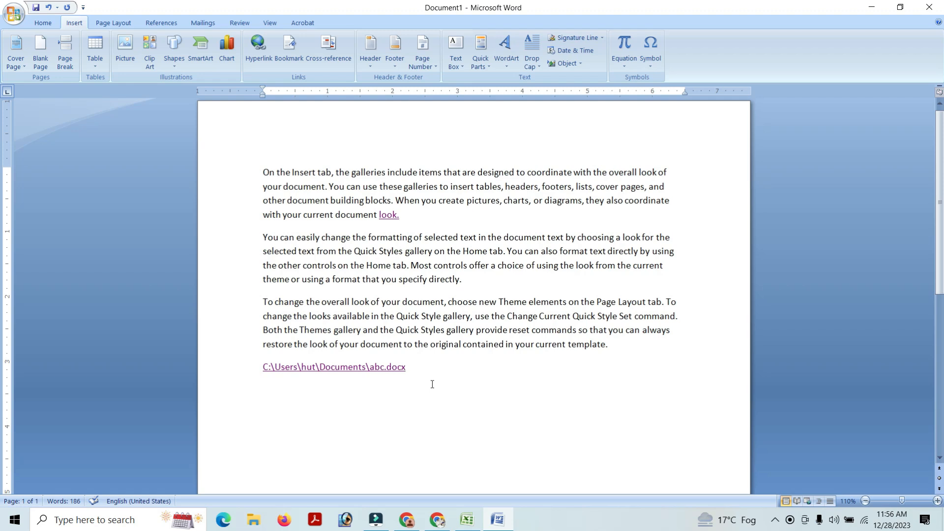
left_click(289, 49)
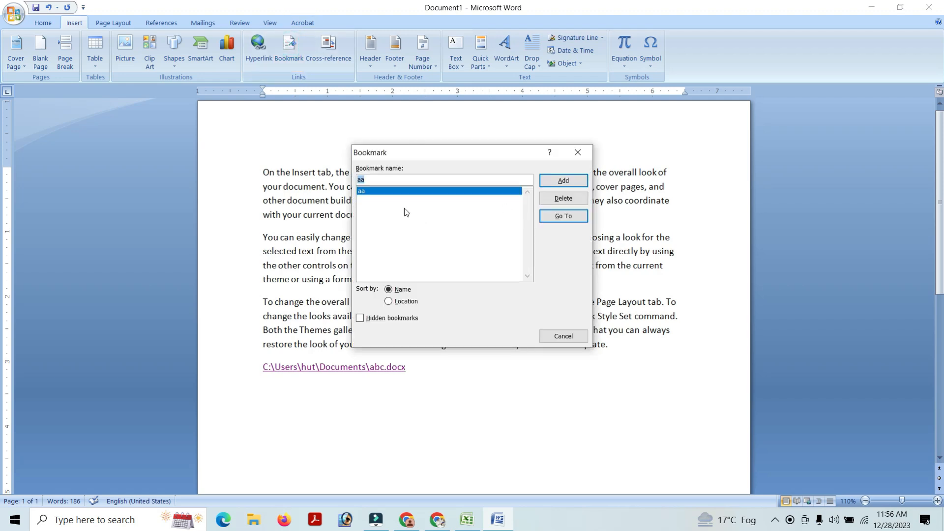
left_click(566, 217)
left_click_drag(487, 153, 476, 364)
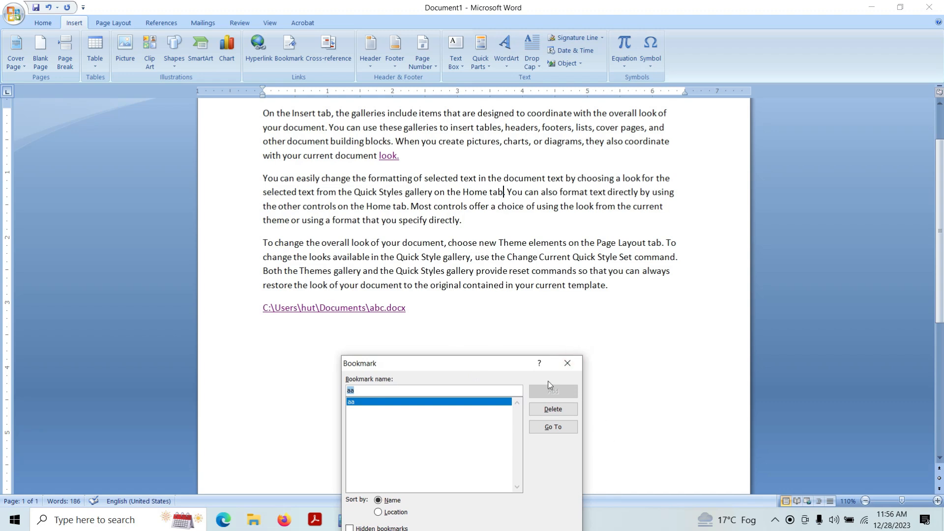
left_click(573, 366)
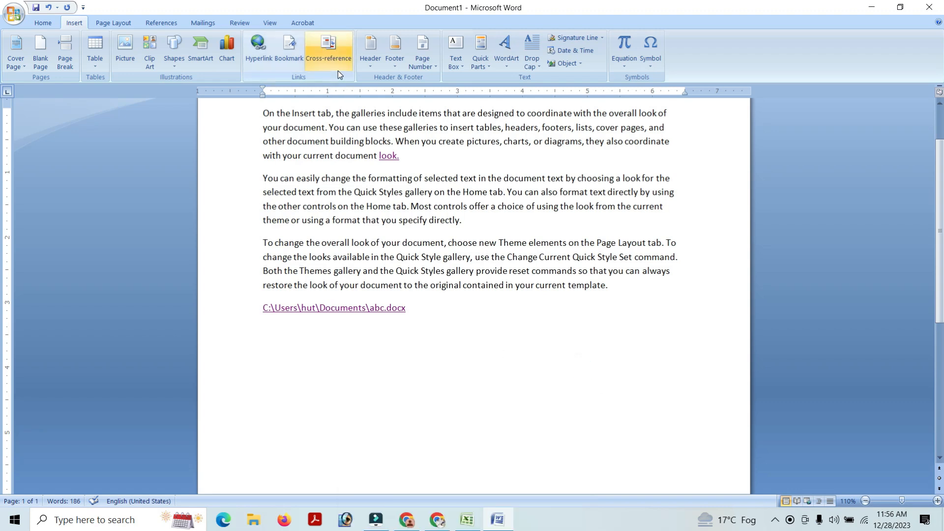
left_click(163, 23)
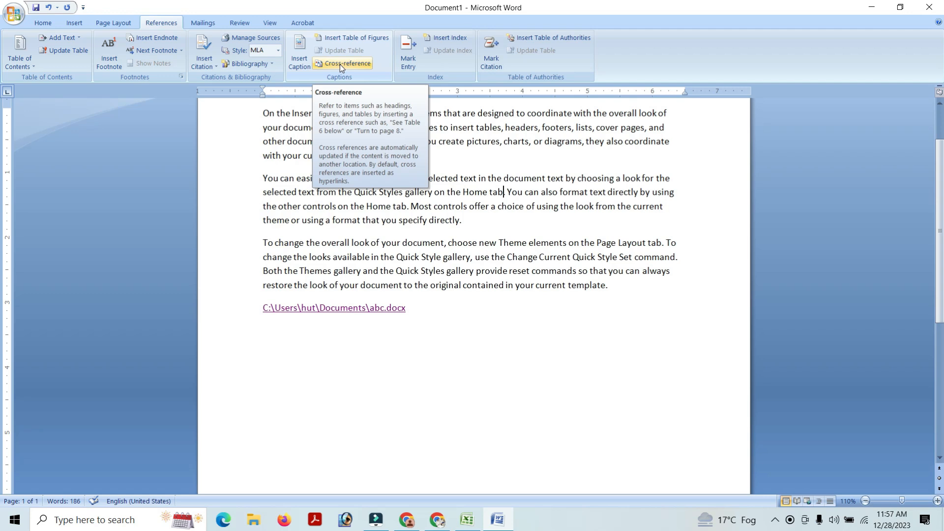
left_click(75, 23)
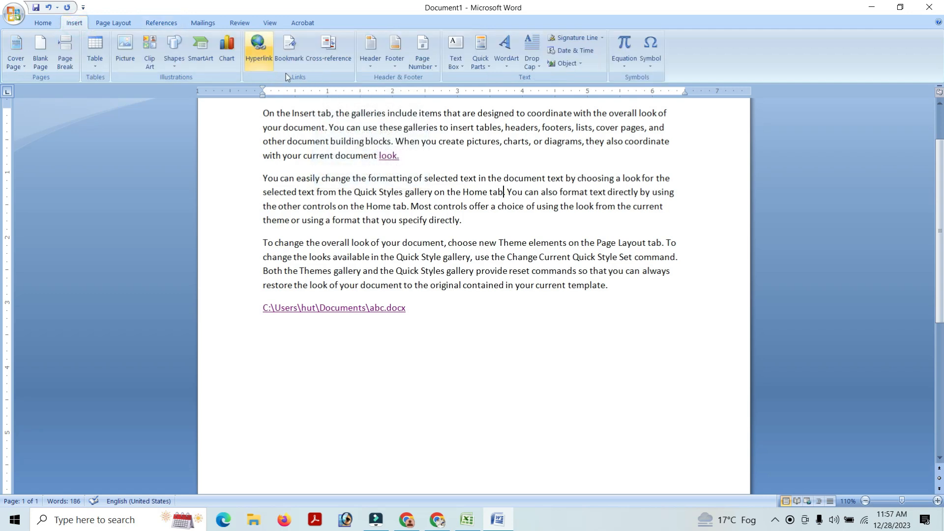
- Insert the built-in Alphabet header, set its document title to "ghhjghhgghghh", and return to the body text
scroll(490, 309, "up", 2)
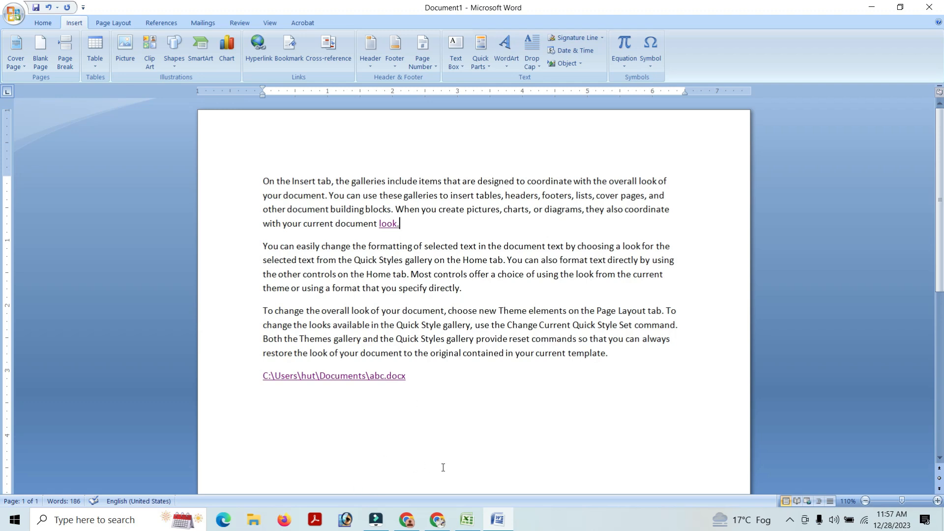
left_click(371, 55)
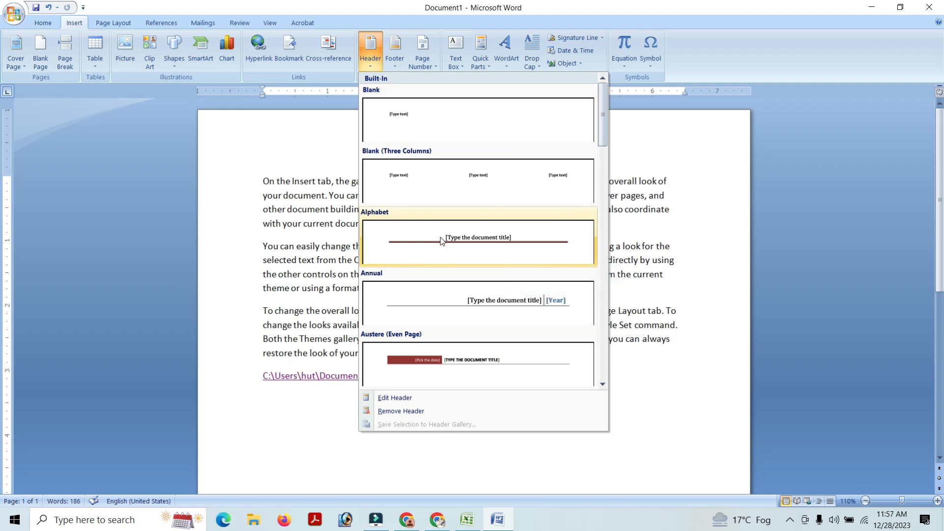
left_click(471, 244)
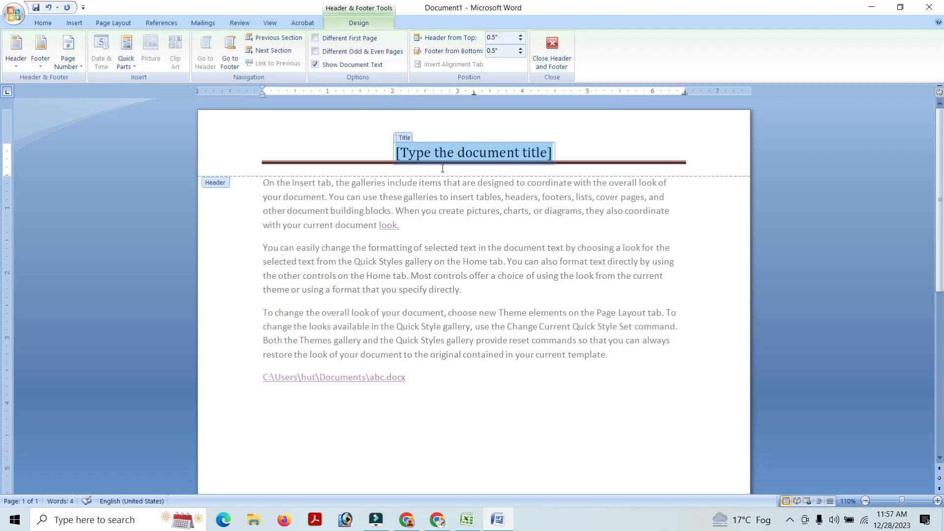
type("ghhjghhgghghh")
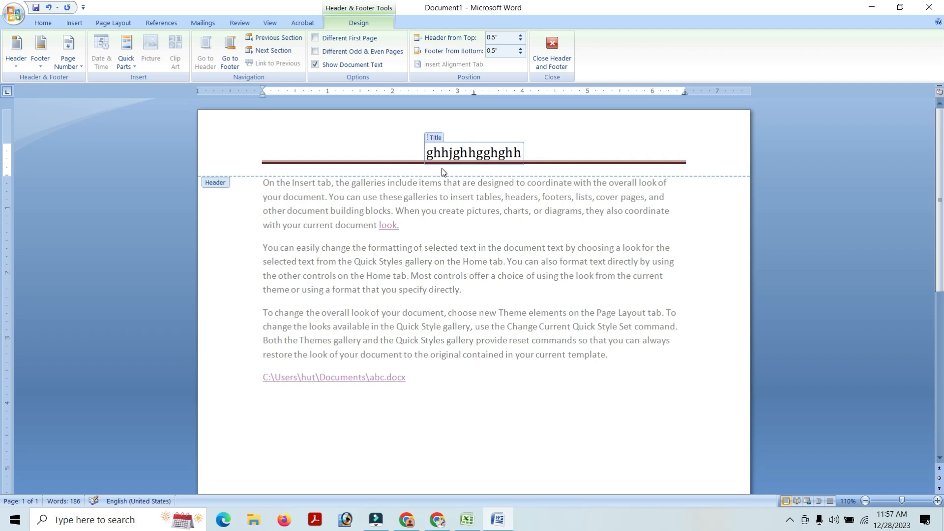
left_click(555, 44)
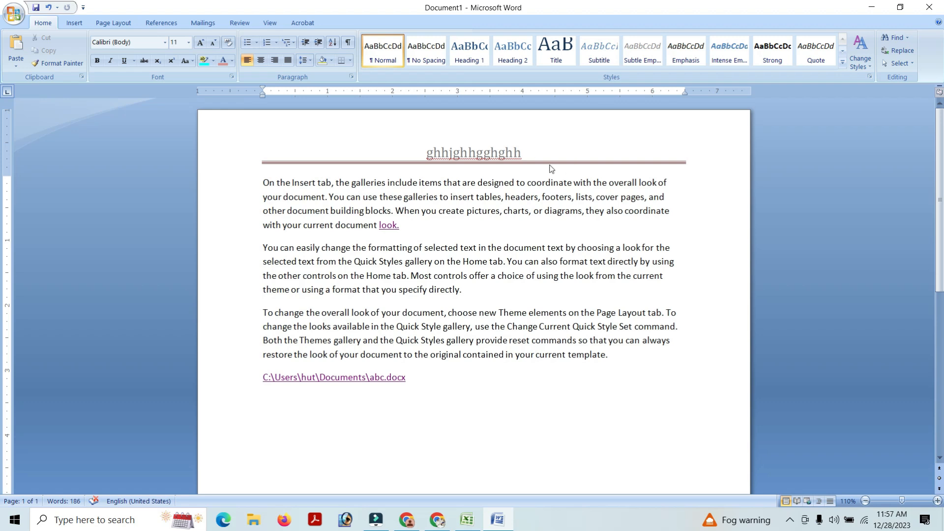
- Reopen the header for editing, close it again, and place the insertion point in the blank space beside the abc.docx hyperlink
double_click(509, 153)
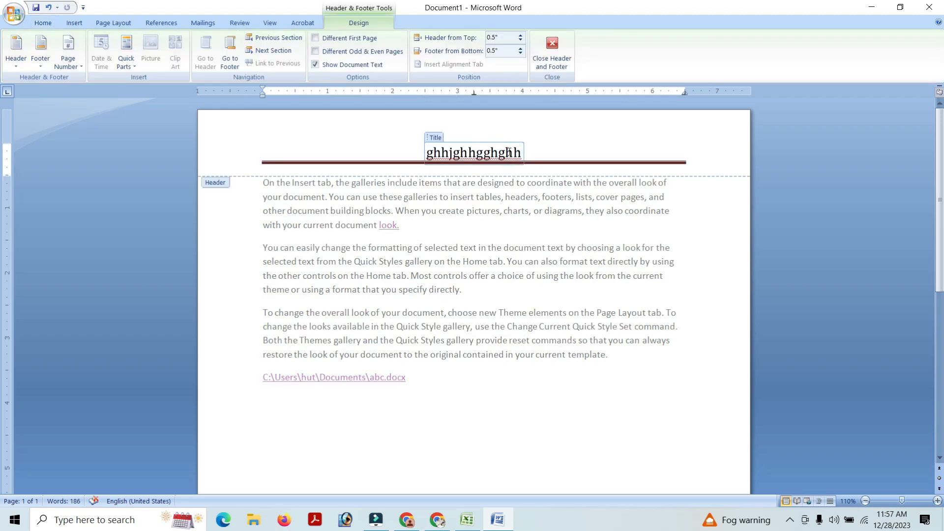
left_click(552, 54)
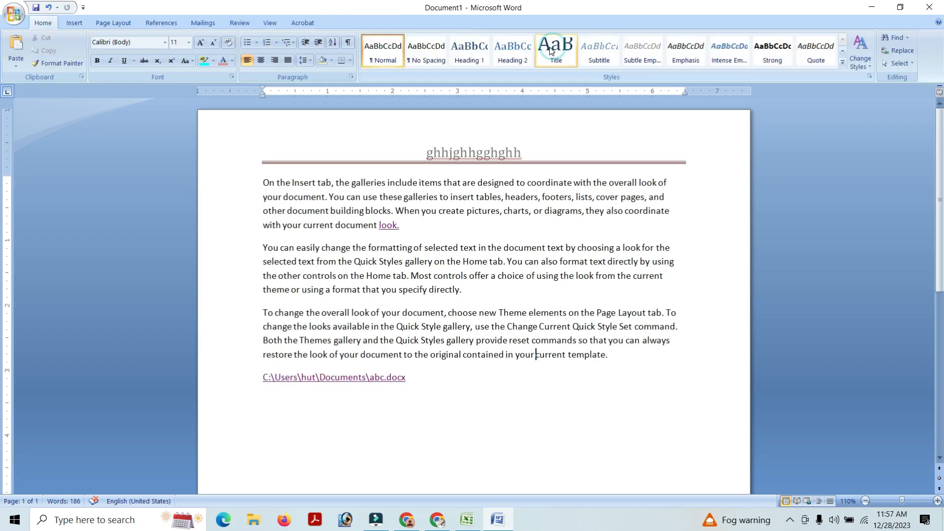
double_click(569, 378)
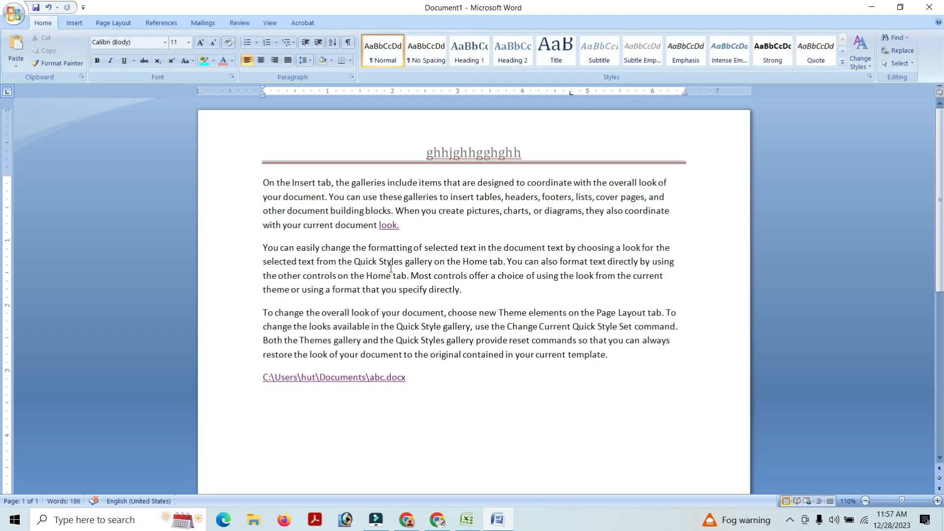
left_click(74, 23)
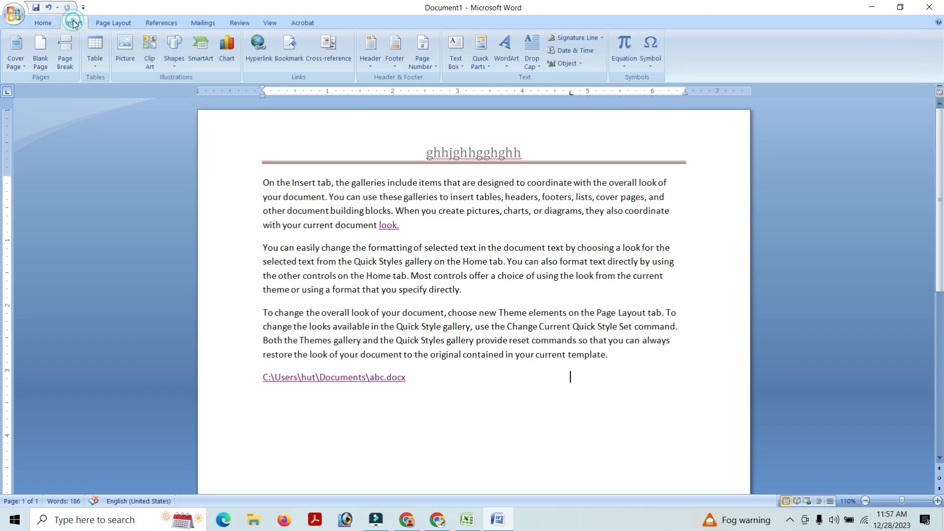
- Remove the header from the document
left_click(370, 63)
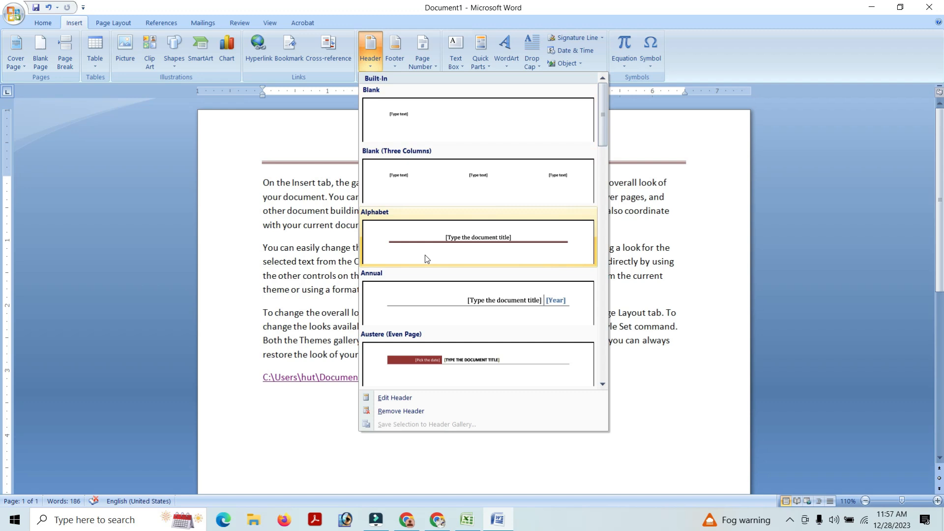
left_click(415, 412)
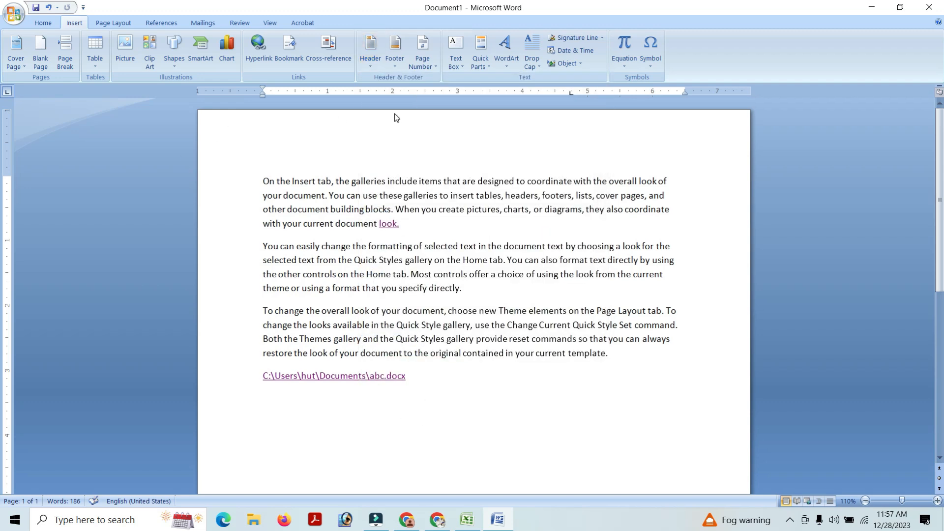
- Insert the built-in Alphabet footer, remove it again, and return to the body text
left_click(397, 63)
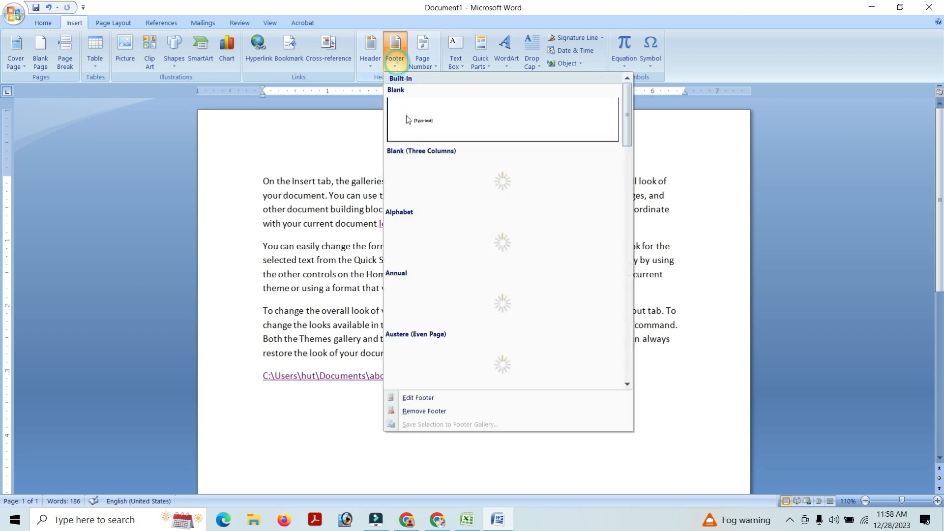
left_click(504, 250)
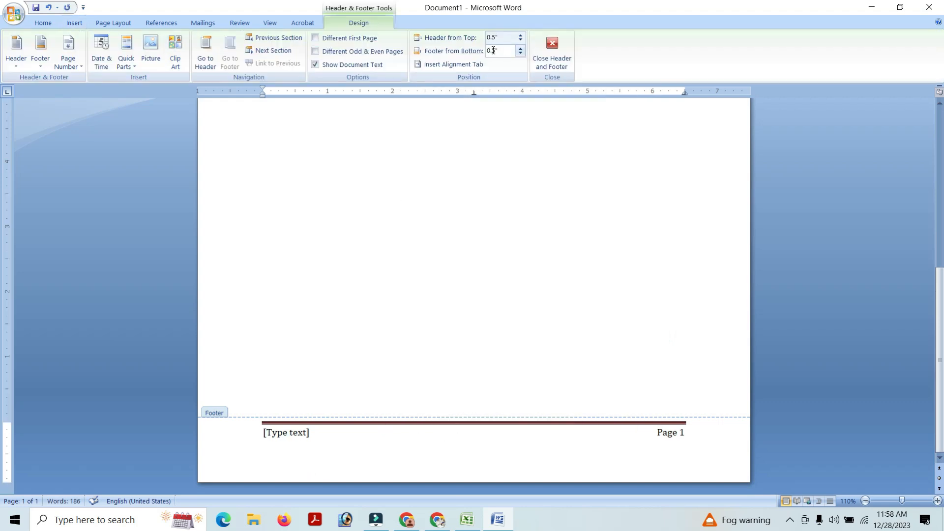
left_click(74, 23)
left_click(395, 54)
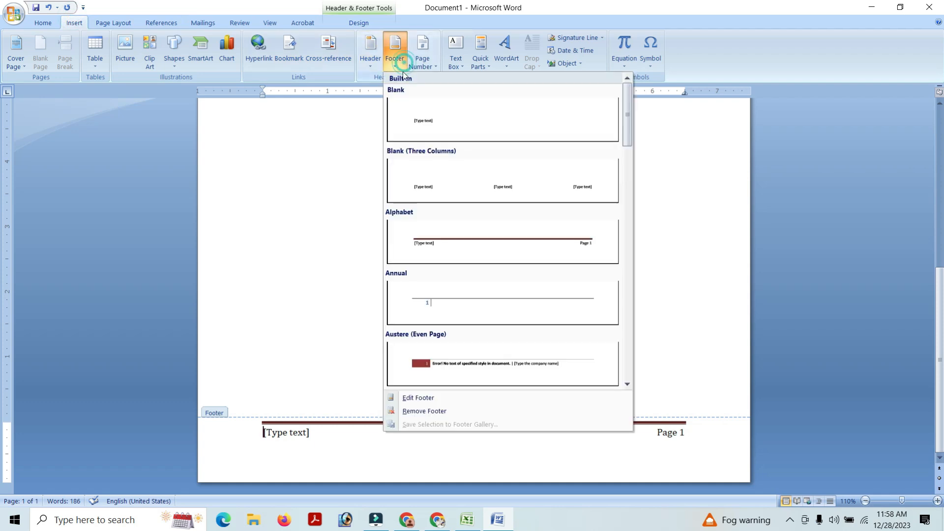
left_click(412, 413)
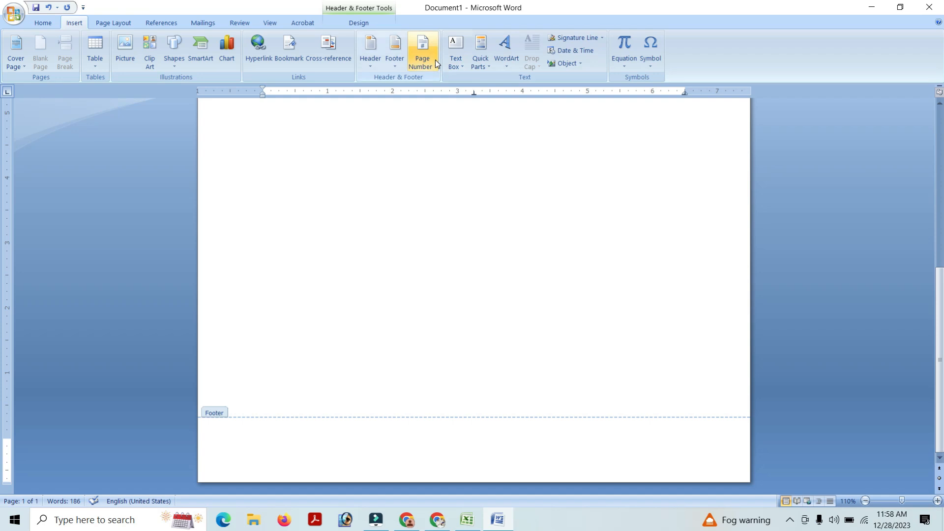
left_click(474, 225)
scroll(561, 219, "up", 8)
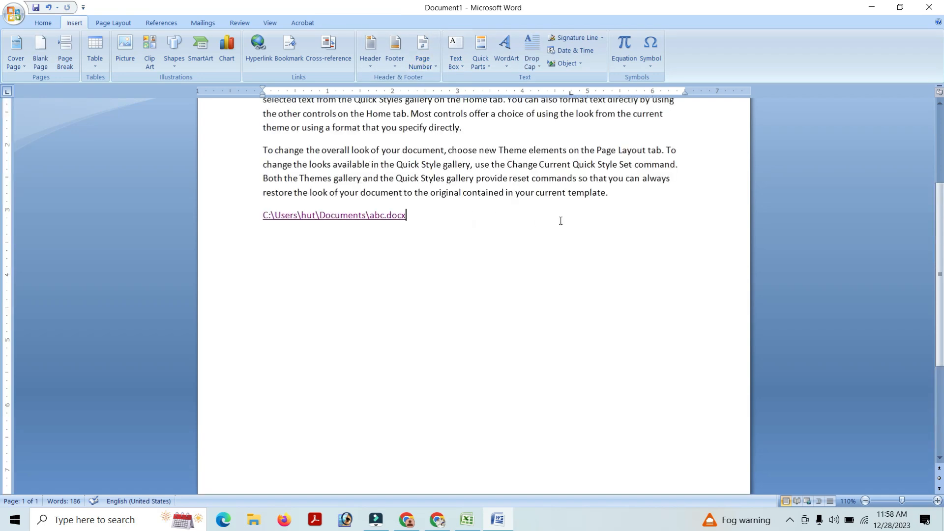
left_click(428, 70)
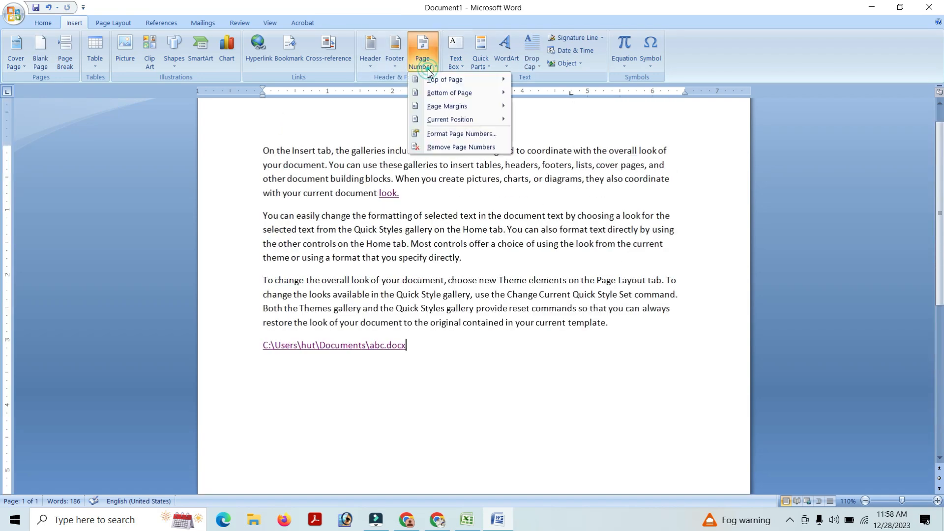
mouse_move(444, 79)
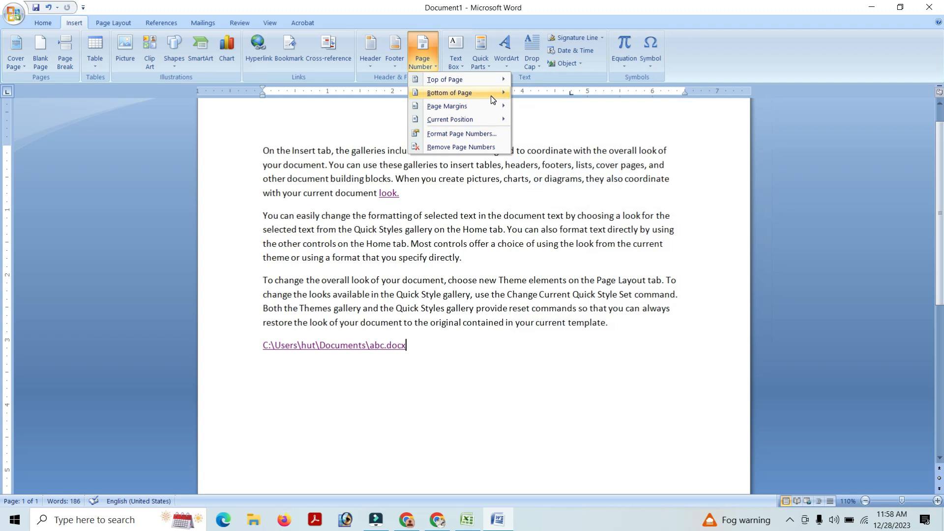
mouse_move(491, 95)
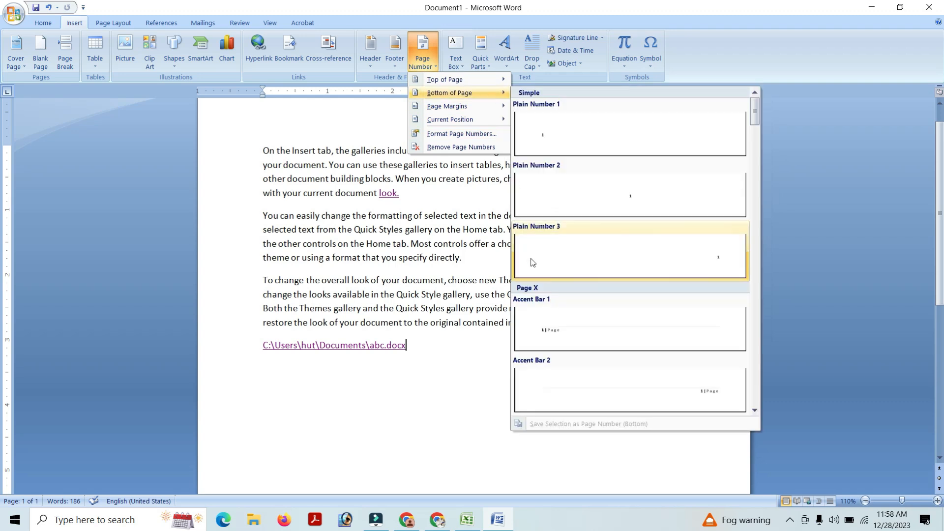
left_click(438, 355)
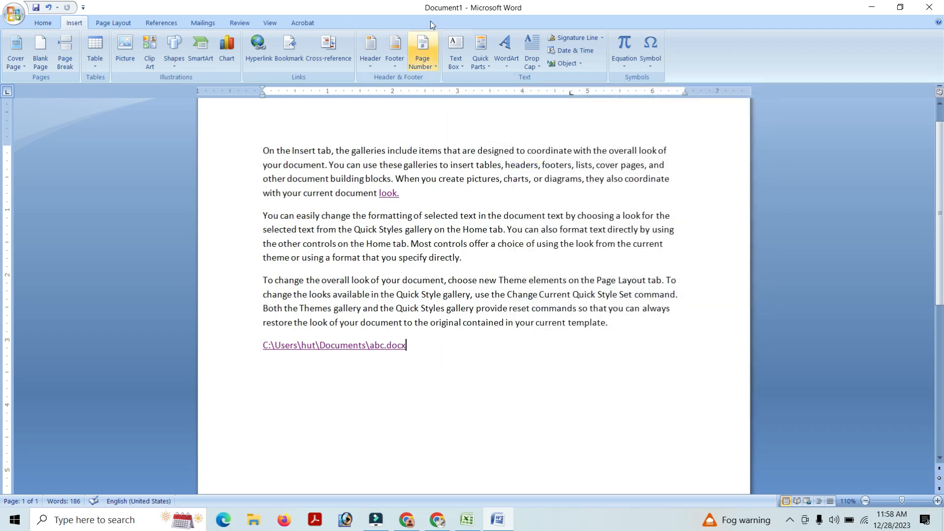
- Insert the built-in Cubicles Quote text box below the abc.docx hyperlink and place the insertion point beside that hyperlink
left_click(462, 63)
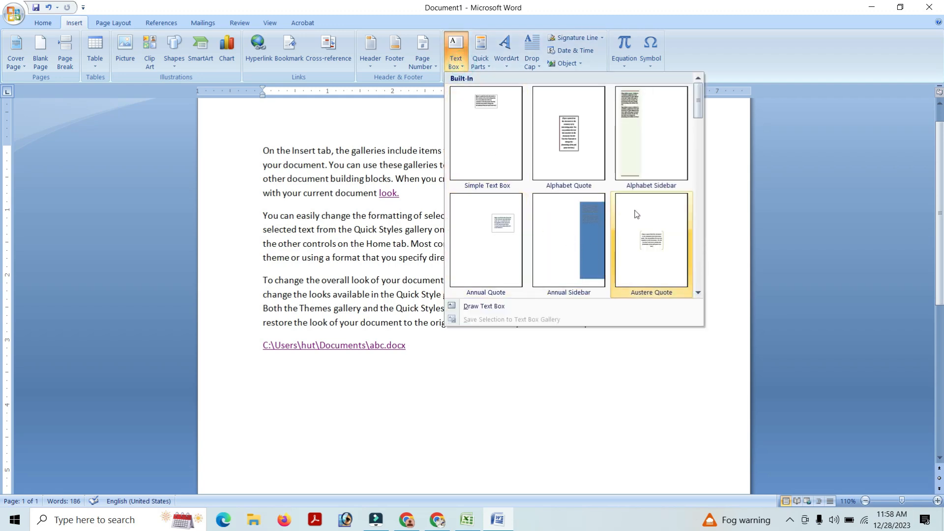
scroll(636, 214, "down", 3)
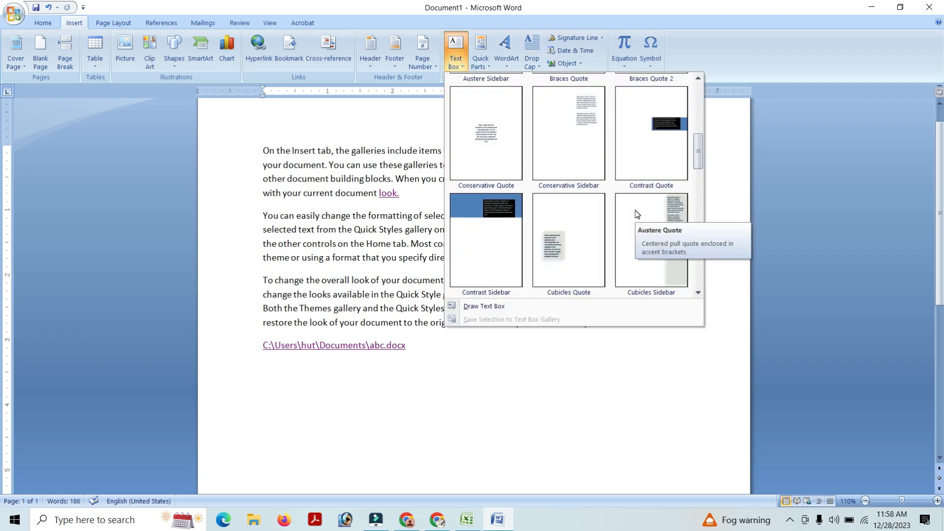
left_click(594, 232)
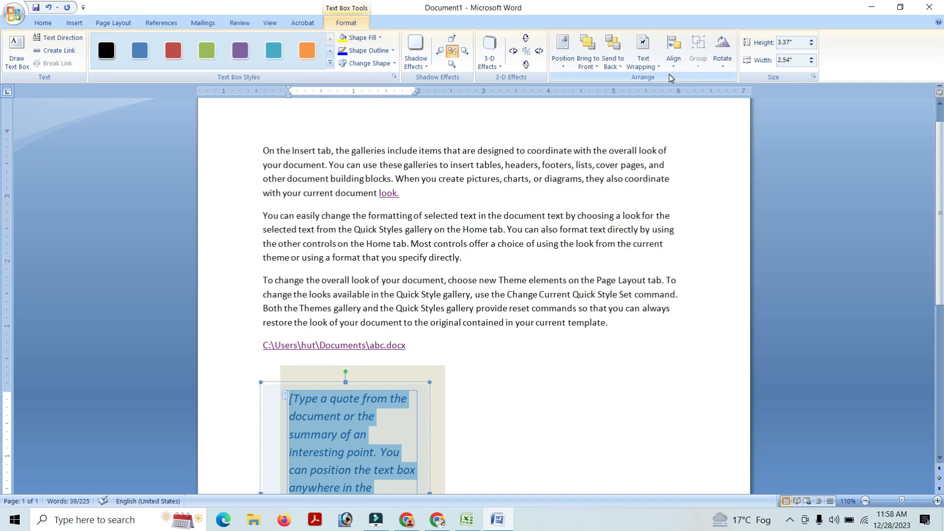
left_click(560, 356)
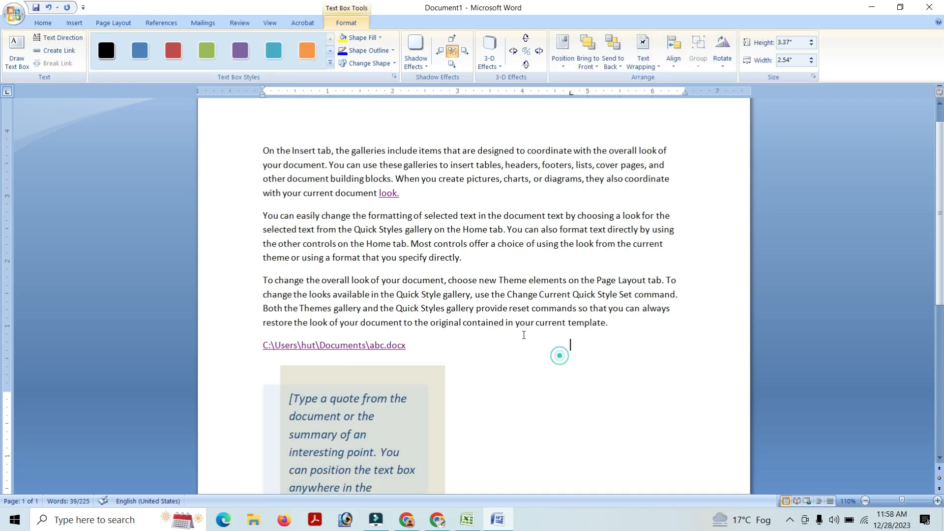
- Insert the Company document property beside the abc.docx hyperlink and return the insertion point to the word "Home" in the second paragraph
left_click(80, 23)
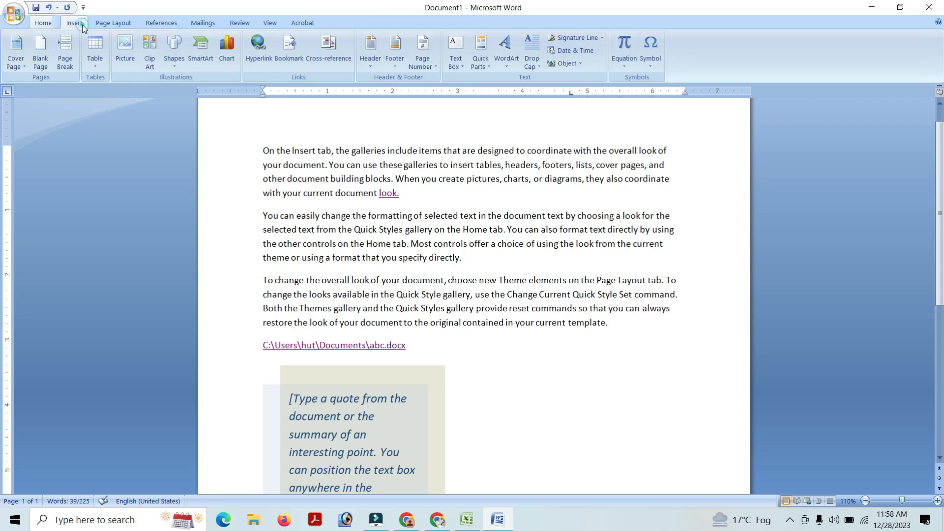
left_click(486, 66)
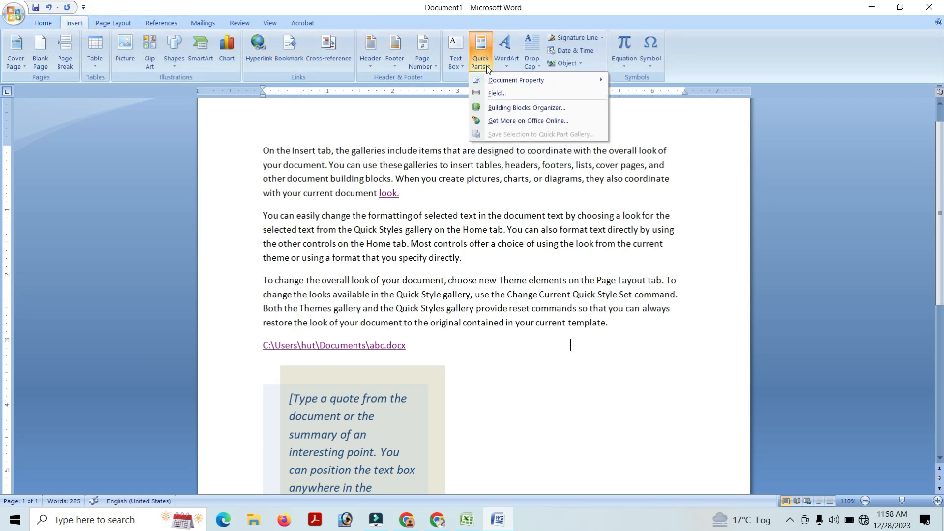
mouse_move(506, 78)
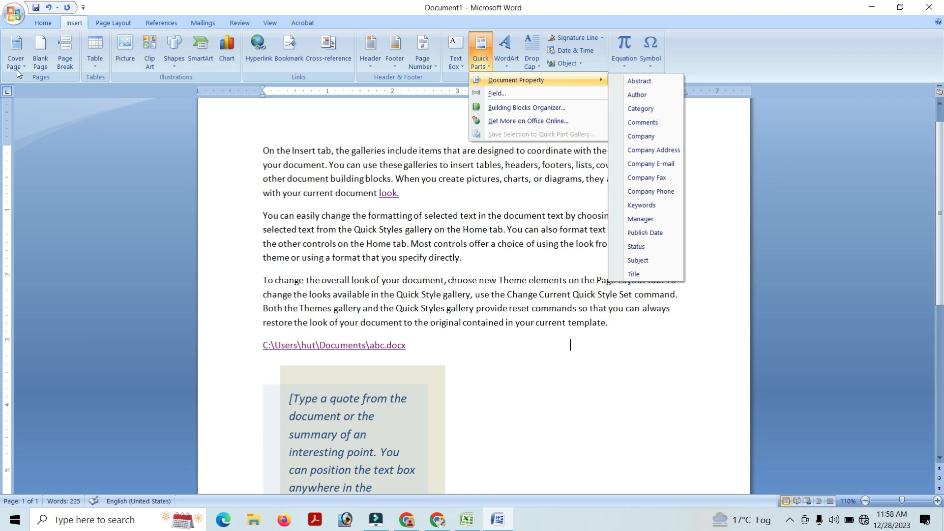
left_click(653, 140)
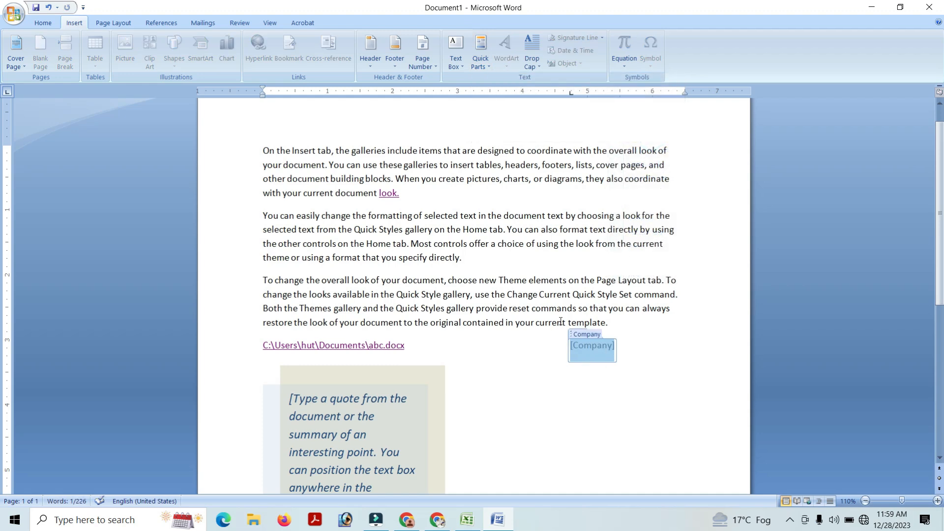
left_click(490, 129)
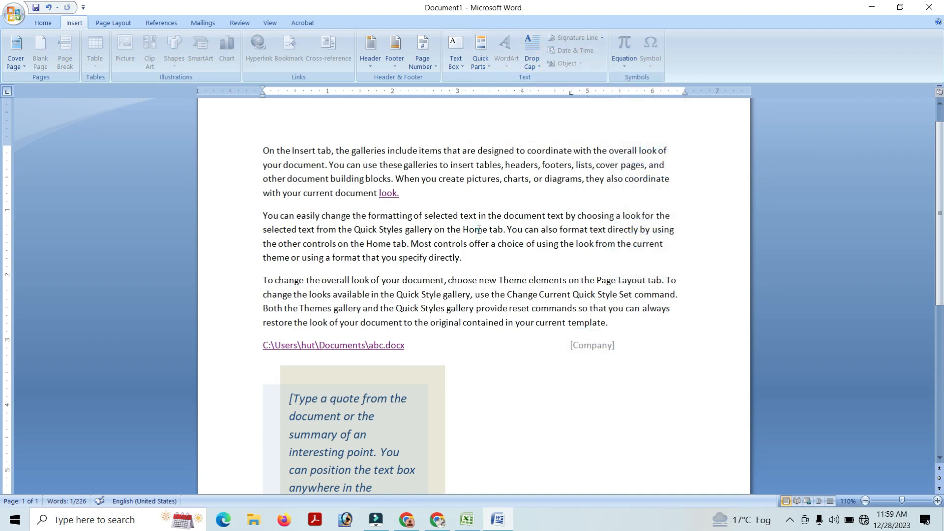
- View the options of the Advance field in the Field dialog and close it without inserting a field
left_click(482, 66)
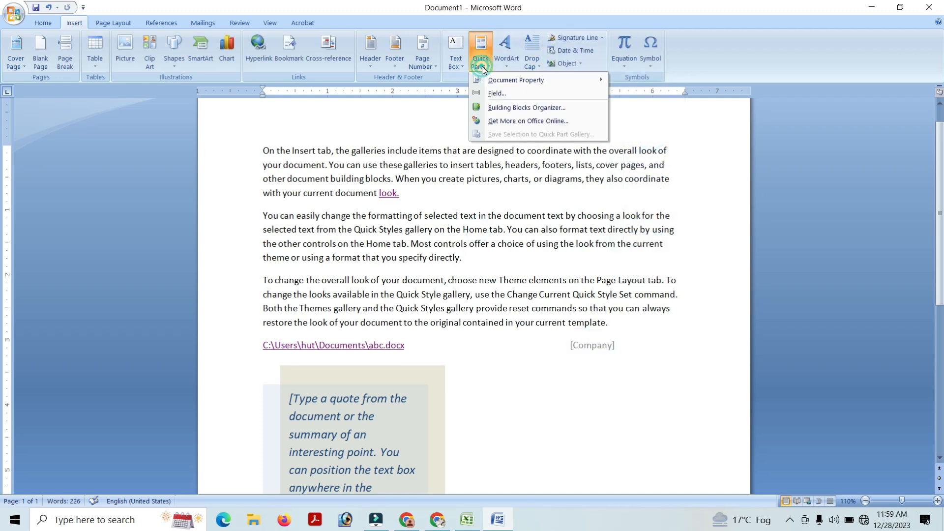
left_click(509, 93)
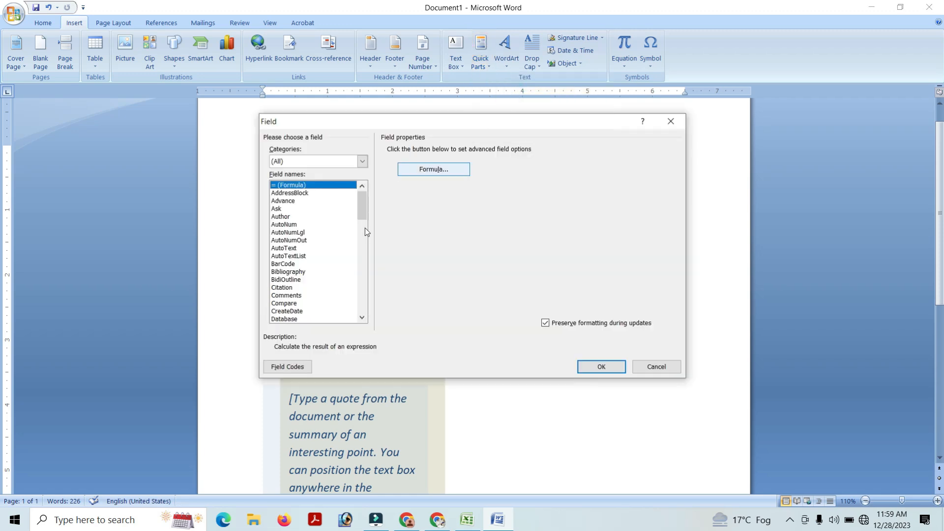
left_click(289, 201)
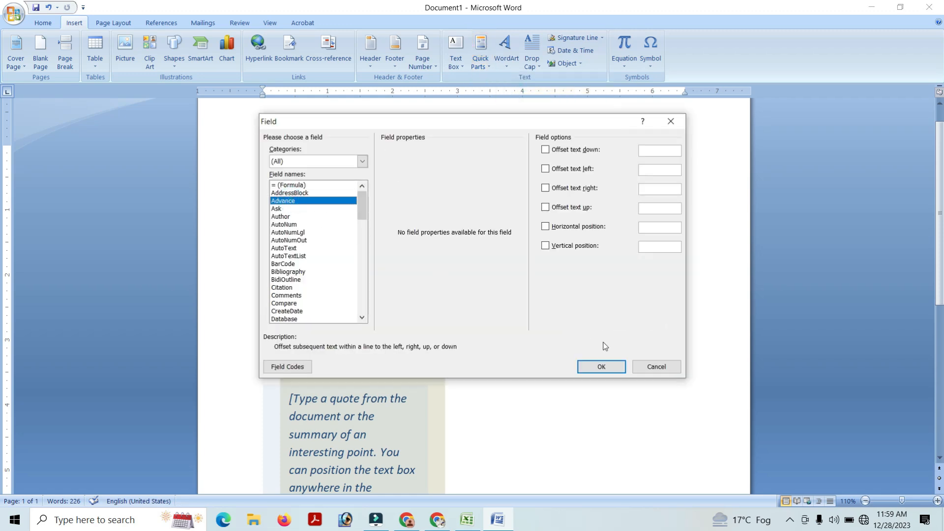
left_click(674, 121)
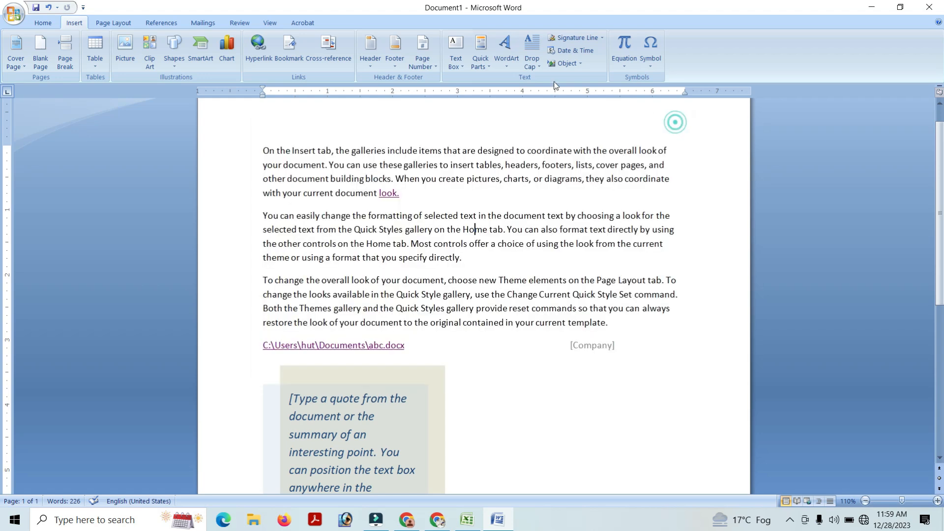
- Preview the Works Cited and Annual cover page entries in the Building Blocks Organizer and close it
left_click(488, 64)
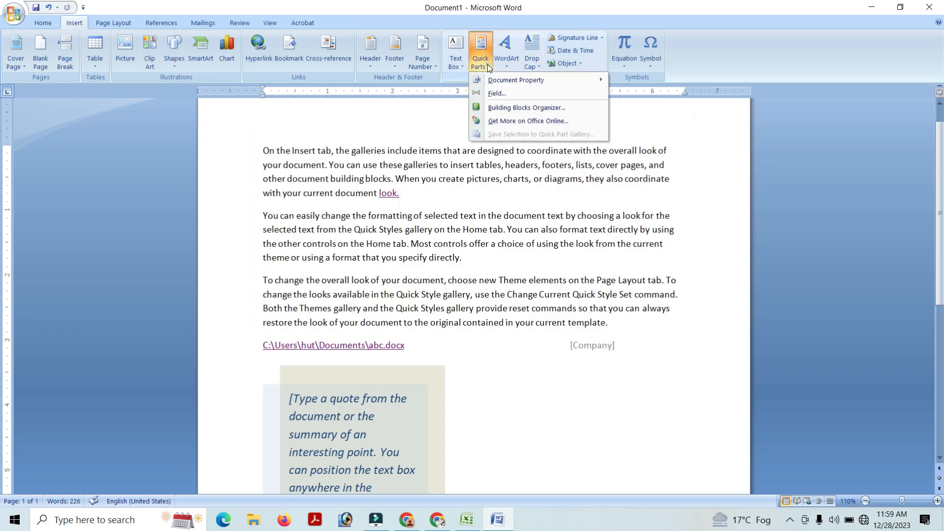
left_click(541, 107)
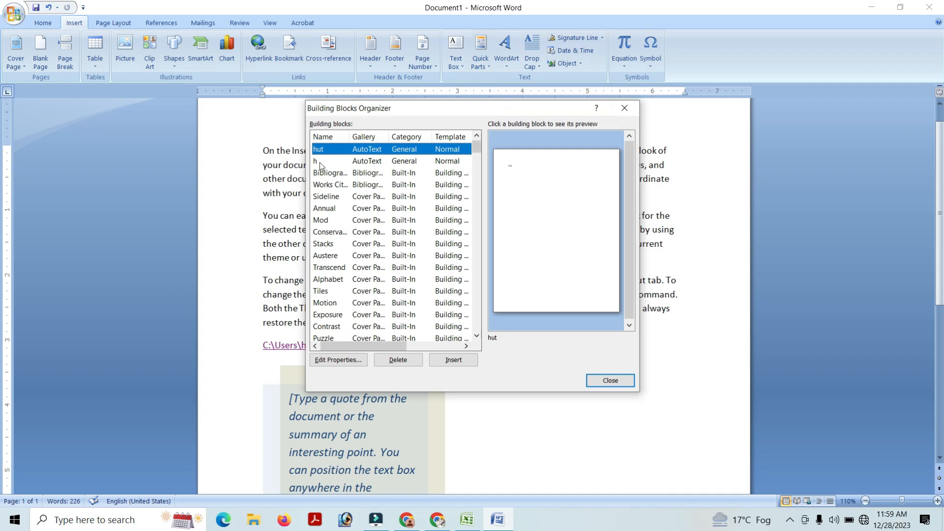
left_click(324, 185)
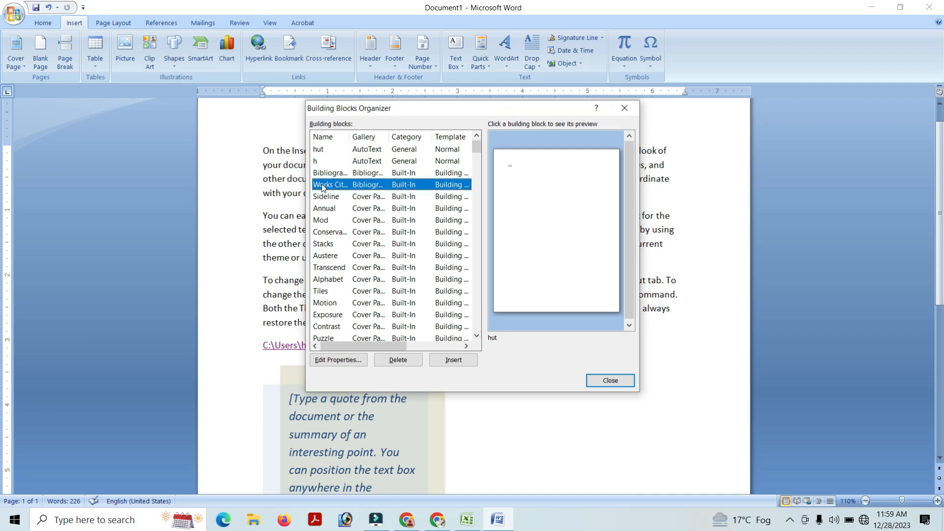
left_click(330, 210)
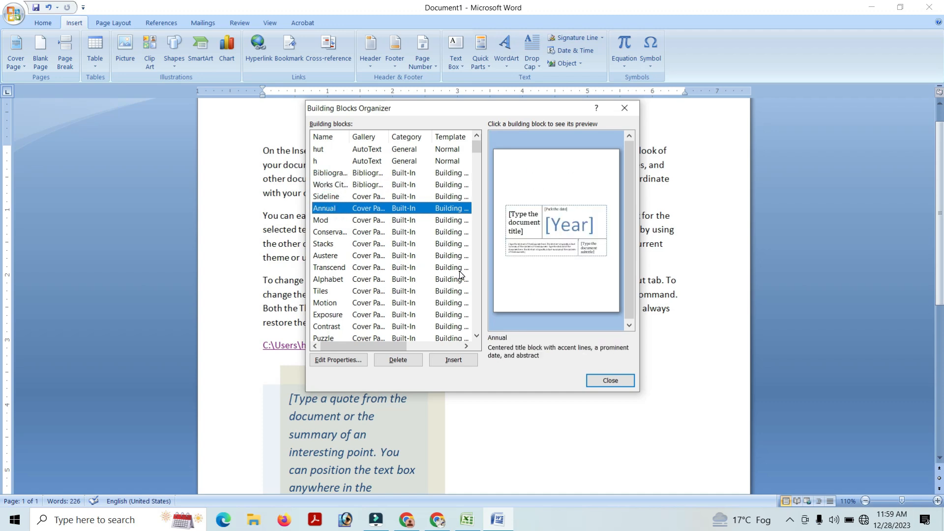
left_click(610, 381)
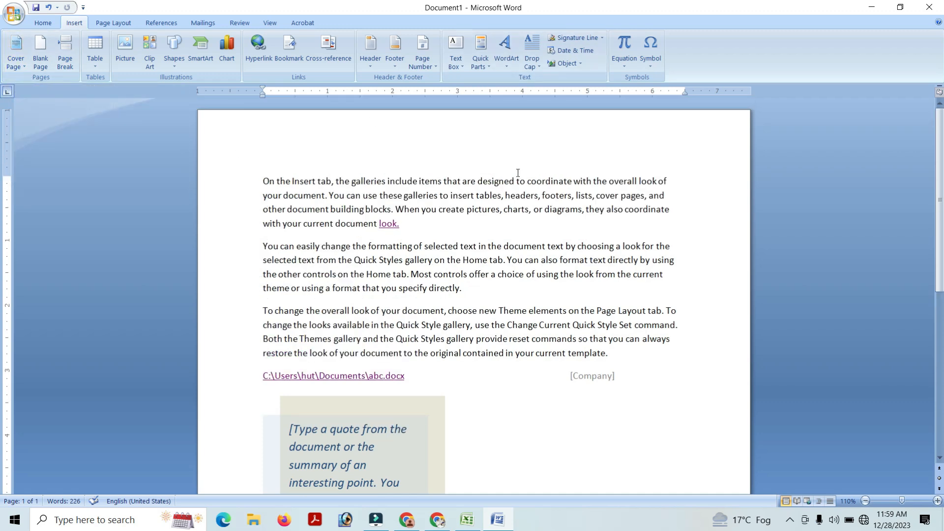
- Insert WordArt reading "gghgh" in the grey arched 3-D style within the word "Home" in the second paragraph
scroll(518, 173, "down", 2)
scroll(518, 173, "up", 3)
left_click(506, 67)
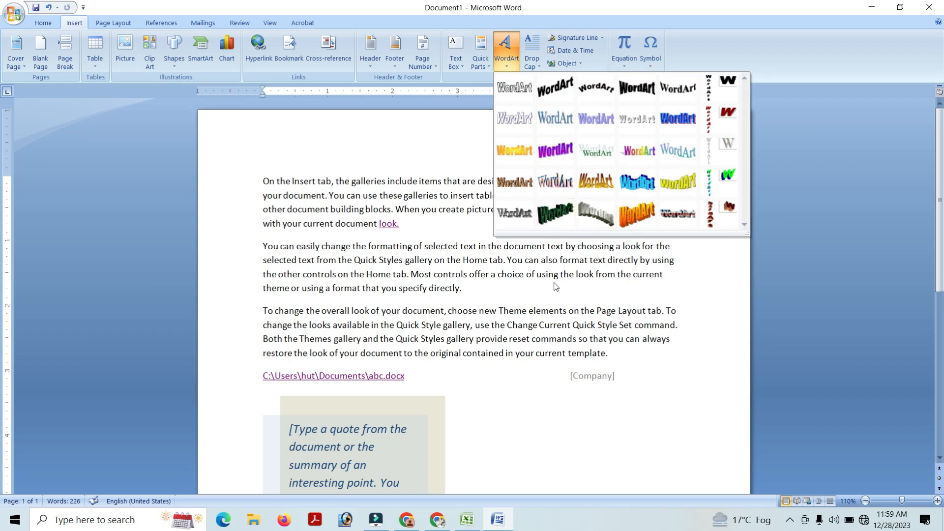
left_click(587, 203)
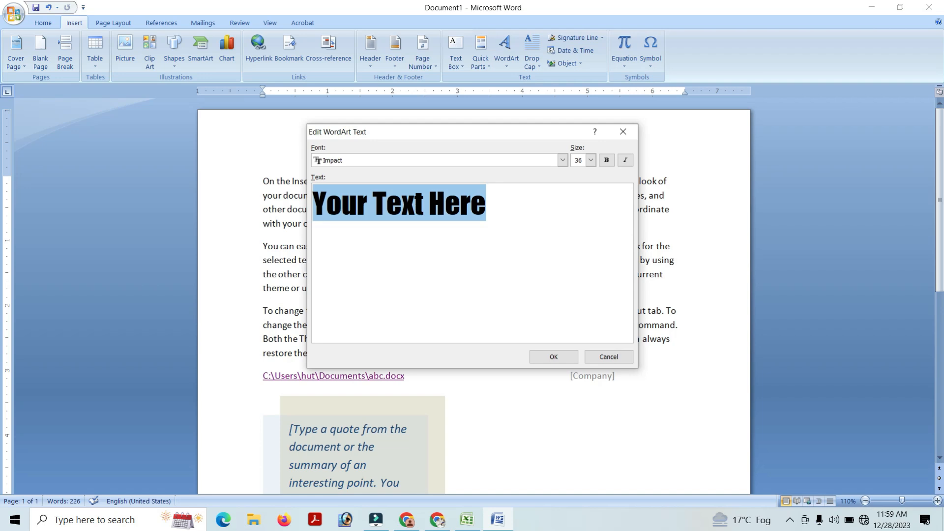
type("gghgh")
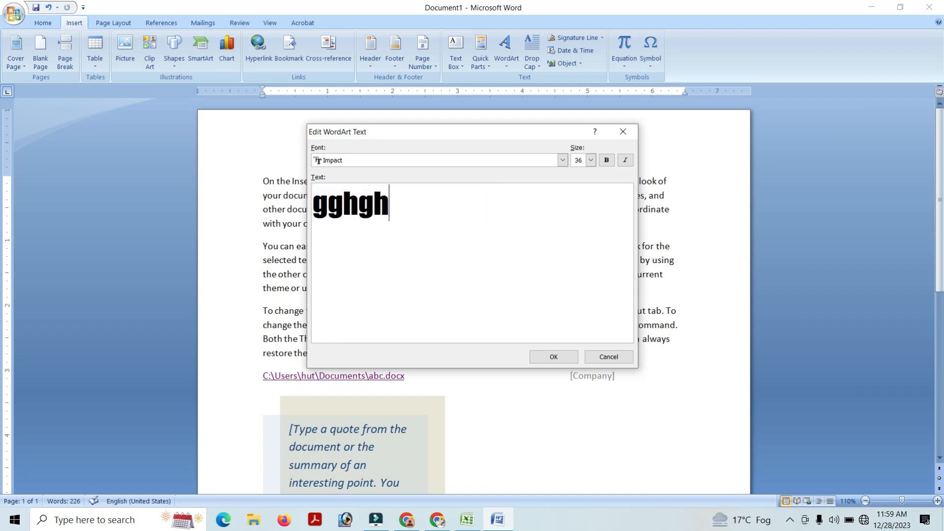
left_click(550, 358)
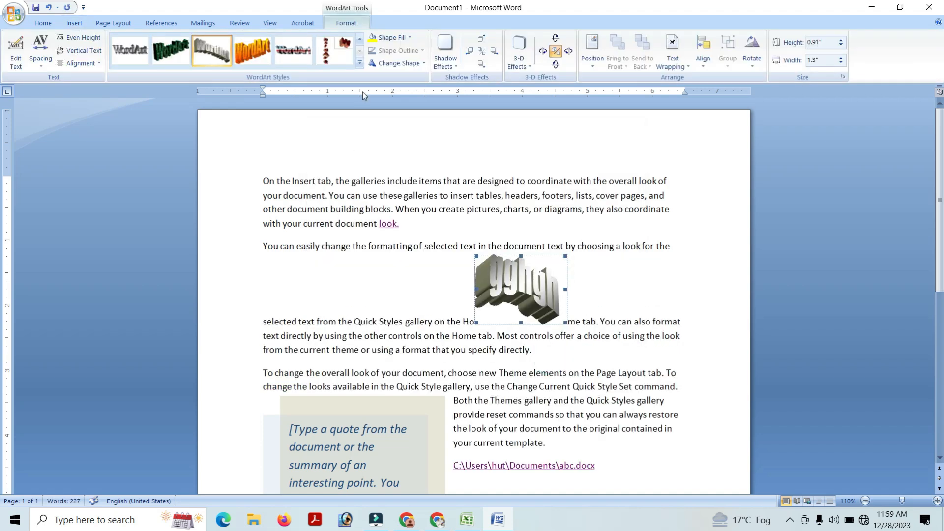
left_click(359, 63)
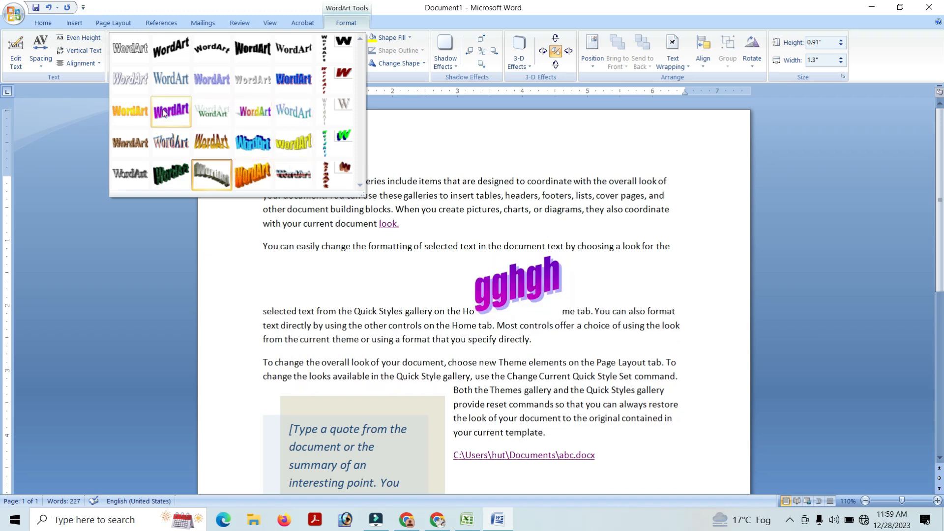
left_click(489, 139)
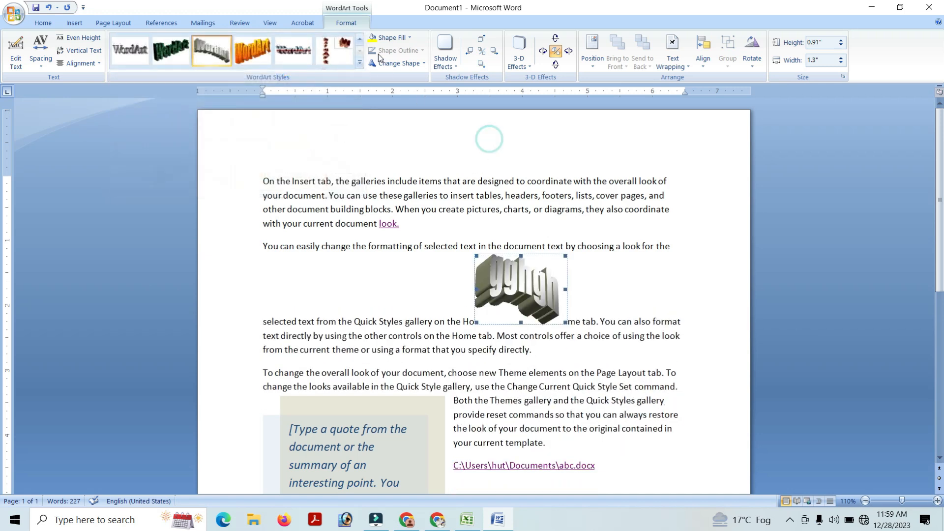
- View the shape fill colours available for the "gghgh" WordArt and deselect it without changing the fill
left_click(409, 38)
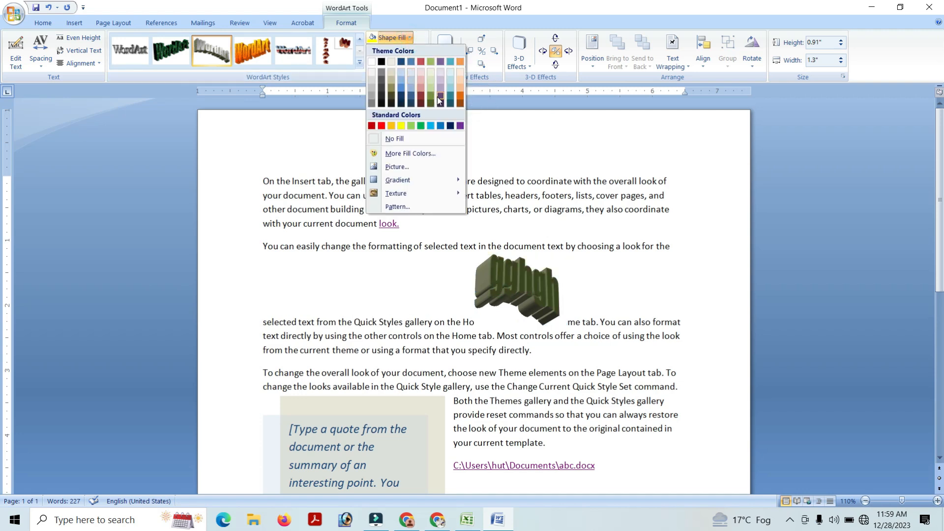
left_click(507, 126)
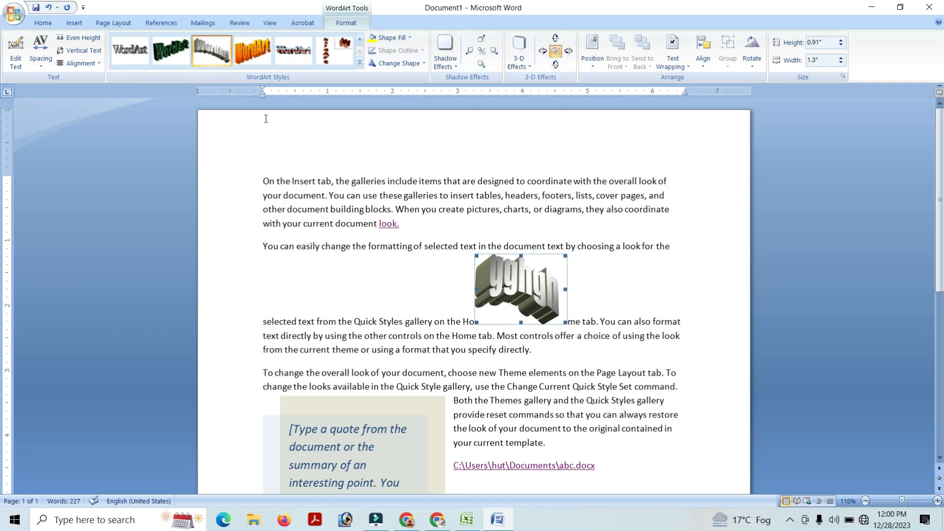
left_click(345, 152)
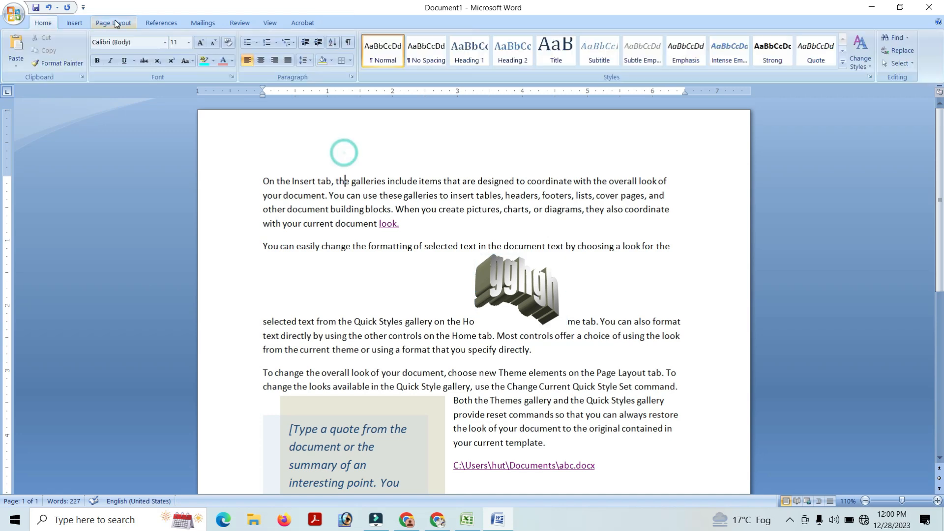
- Preview the In margin drop cap on the first paragraph and leave its drop cap set to None
left_click(74, 22)
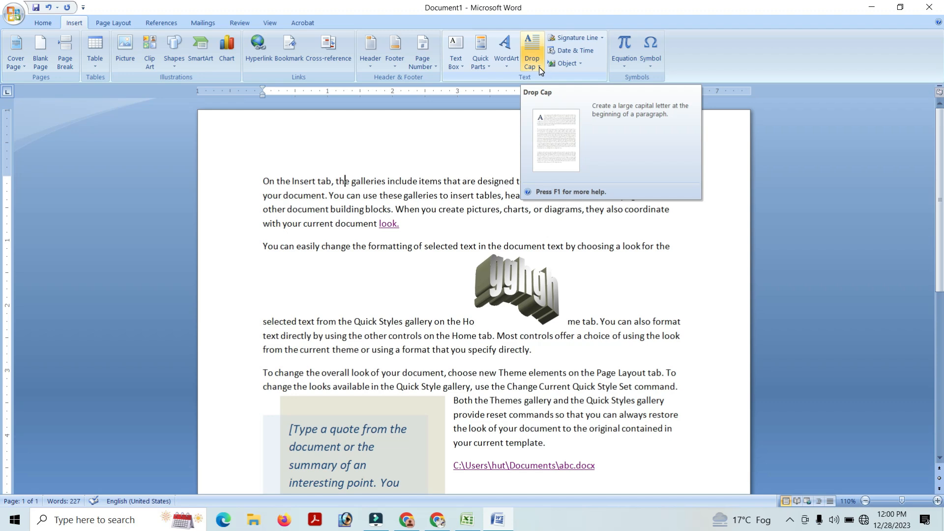
left_click(538, 67)
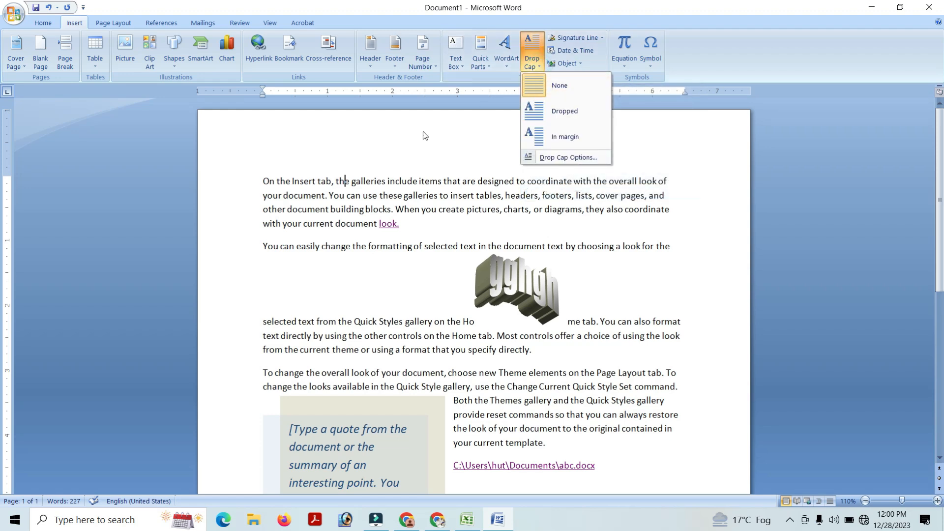
left_click(262, 180)
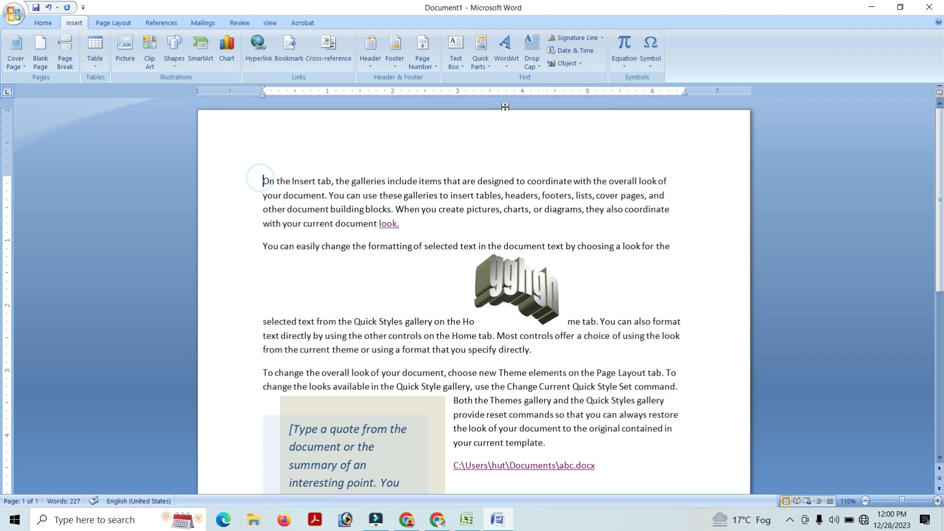
left_click(572, 50)
left_click(605, 146)
left_click(532, 54)
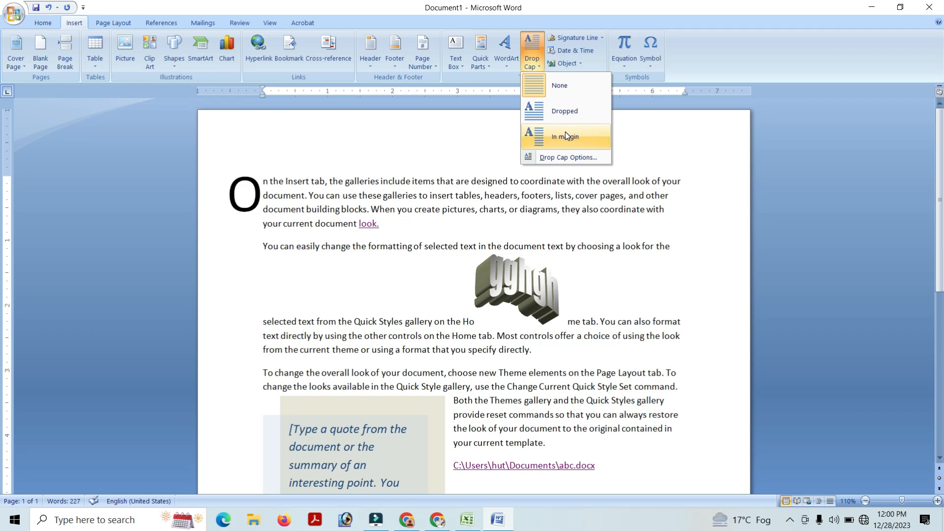
left_click(559, 85)
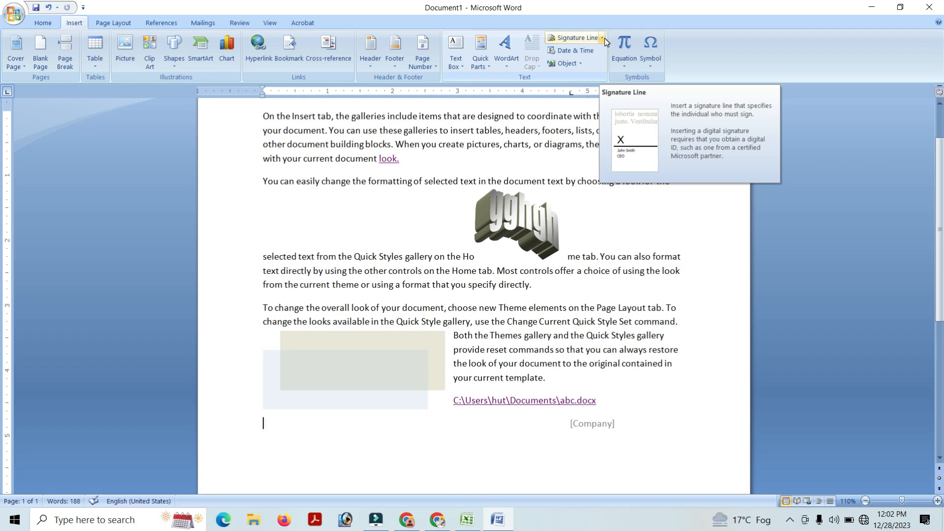
- Insert a Microsoft Office signature line below the hyperlink with suggested signer "education learner" and title "youtuber"
left_click(602, 39)
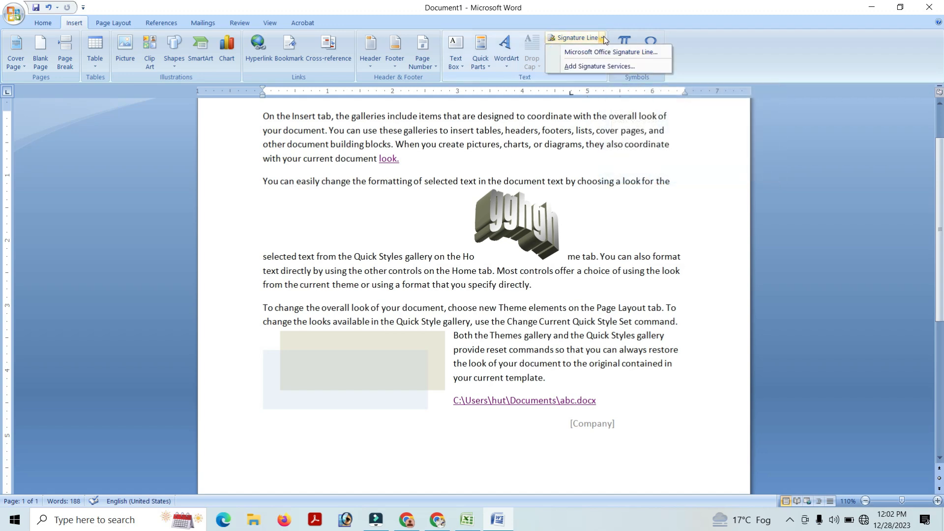
left_click(610, 52)
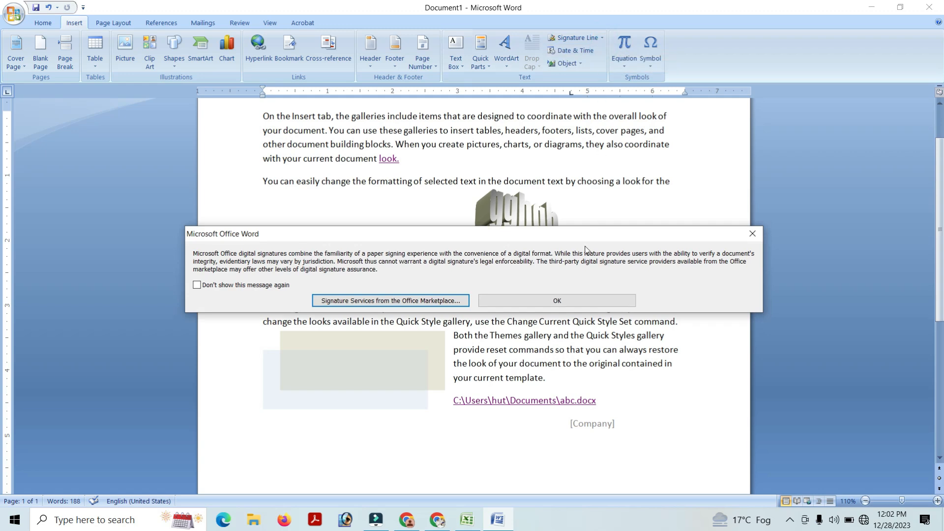
left_click(557, 301)
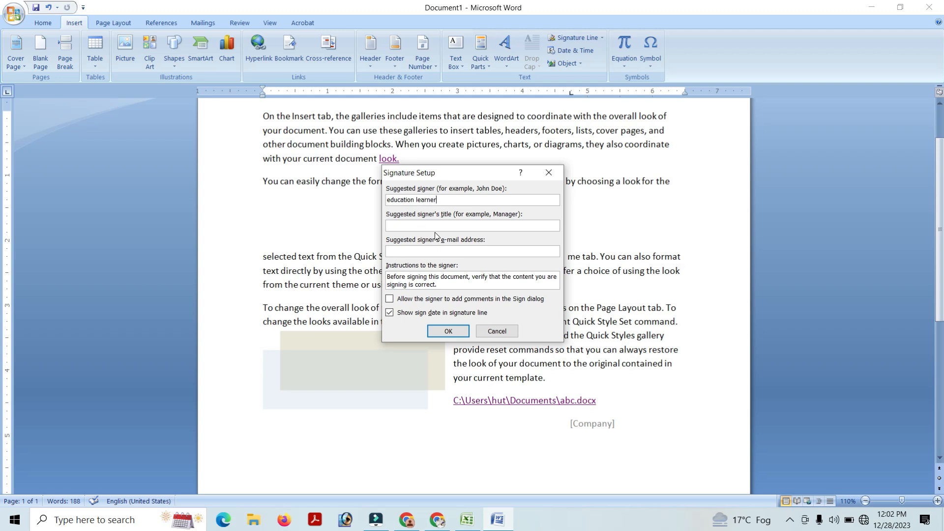
left_click(447, 226)
left_click(442, 334)
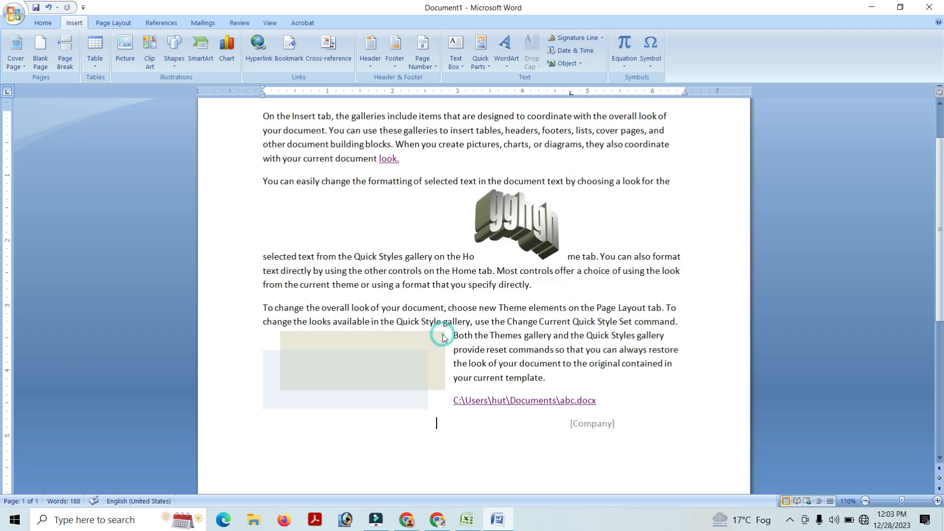
- Insert the date beside the signature line in the format "Thursday, December 28, 2023"
scroll(420, 402, "down", 1)
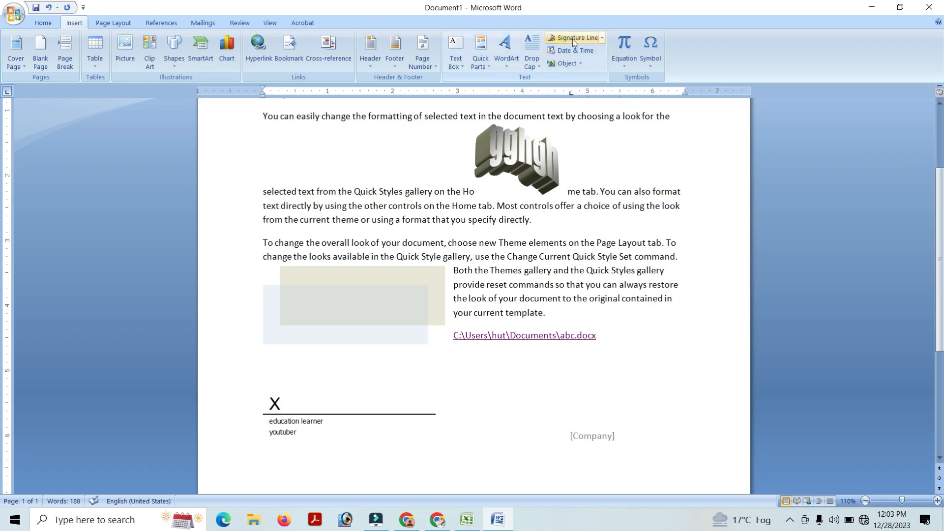
left_click(588, 52)
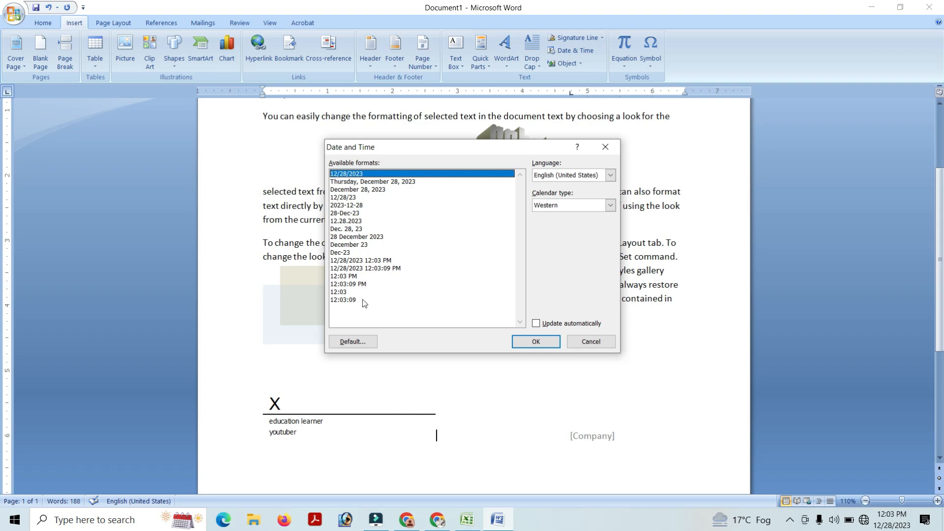
left_click(391, 181)
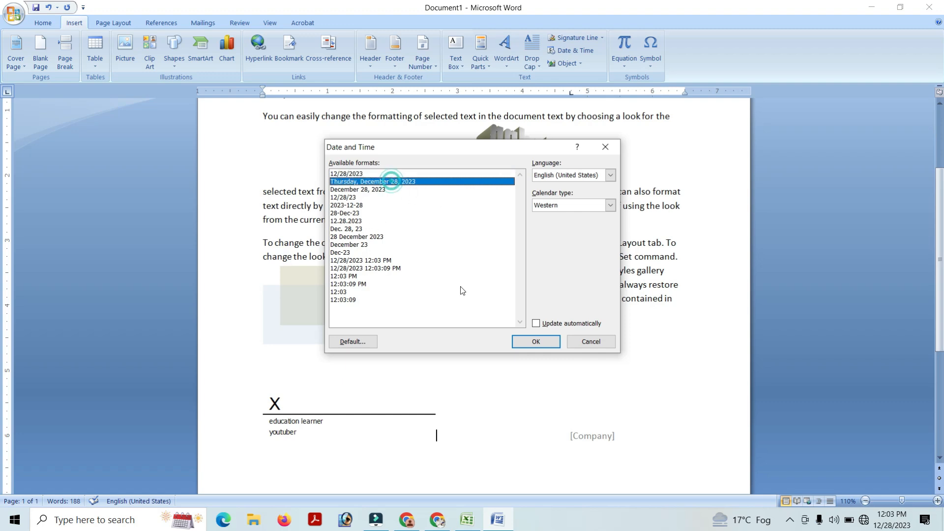
left_click(519, 340)
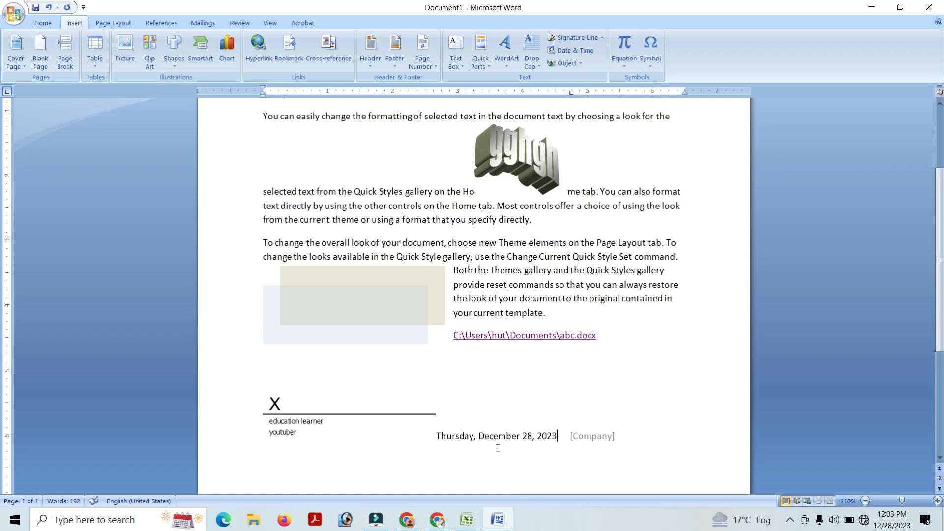
- Insert a new Microsoft Office Excel Worksheet object after the date and leave worksheet editing
left_click(580, 64)
left_click(575, 81)
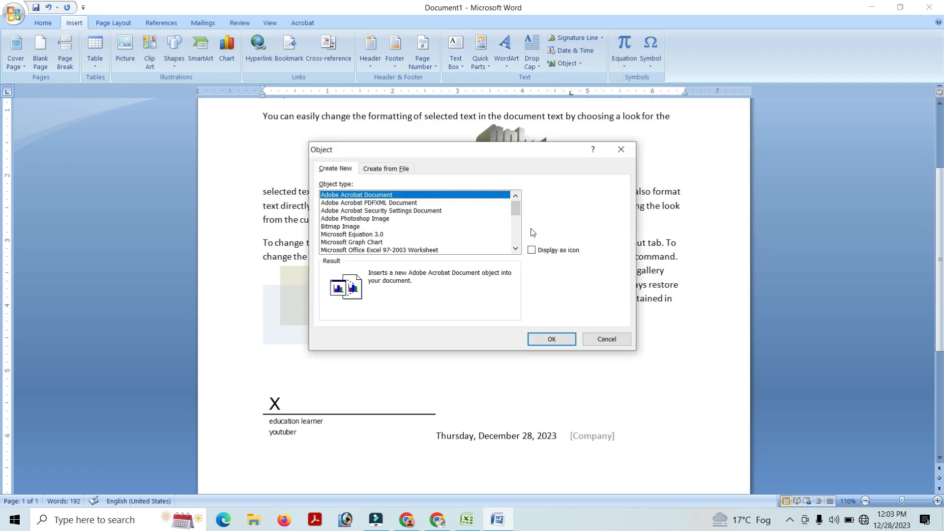
left_click_drag(514, 211, 512, 221)
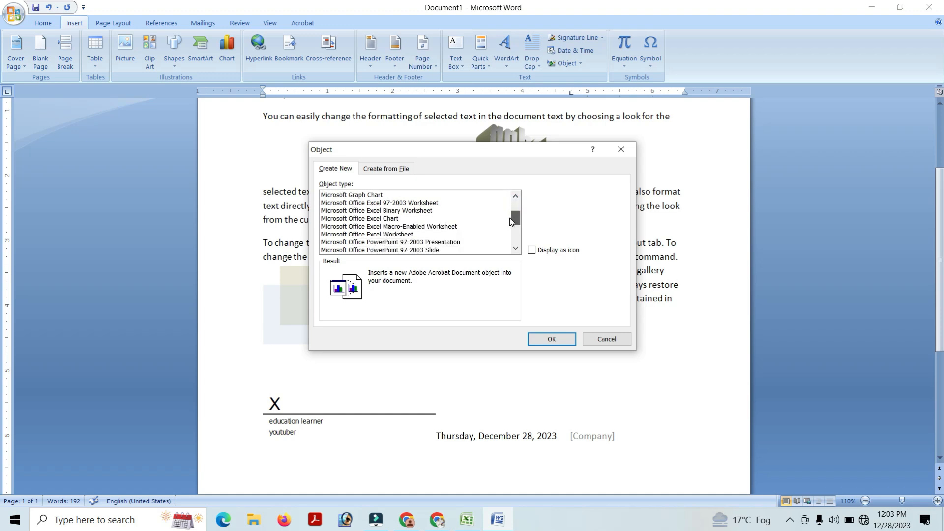
left_click(374, 235)
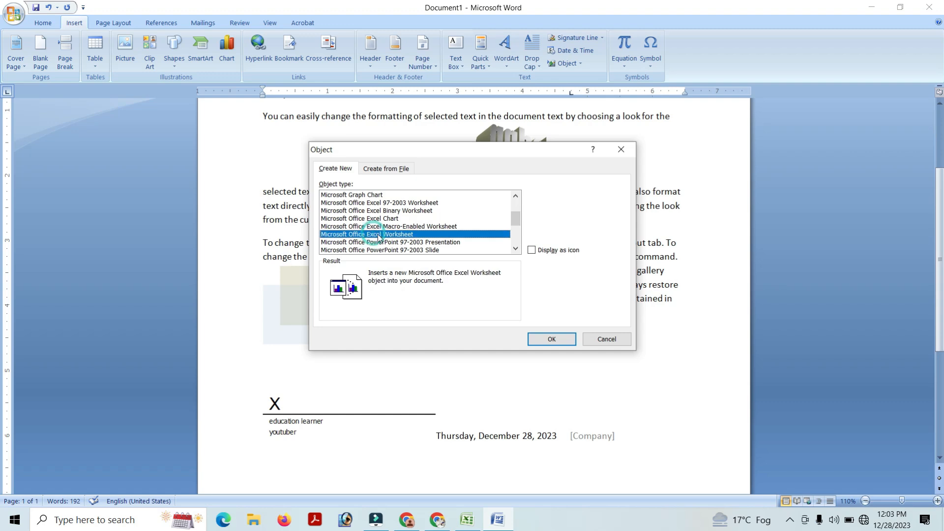
left_click(549, 346)
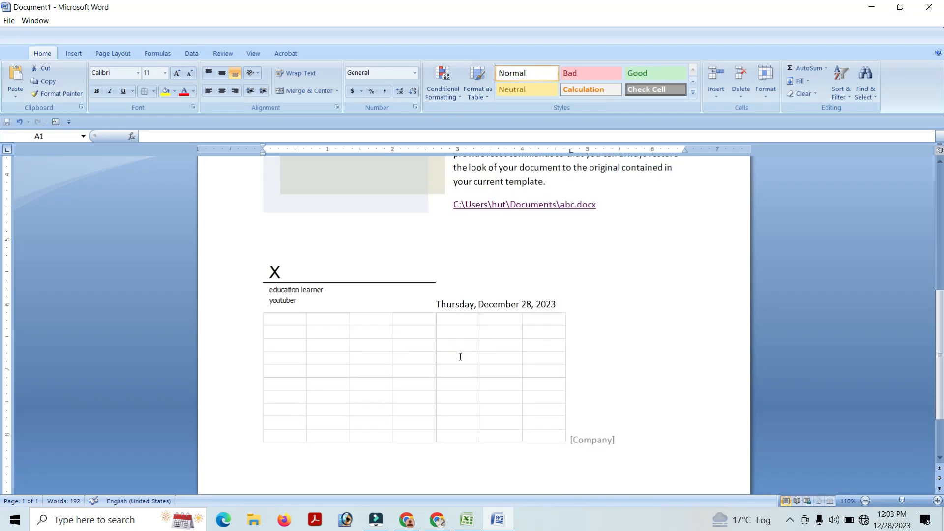
key("Escape")
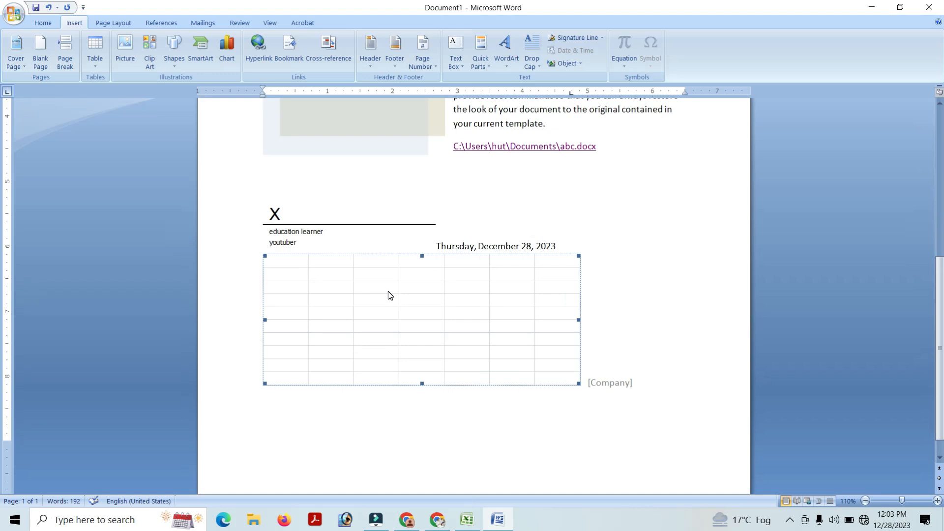
- Insert the built-in Binomial Theorem equation directly after the date and deselect it
left_click(596, 242)
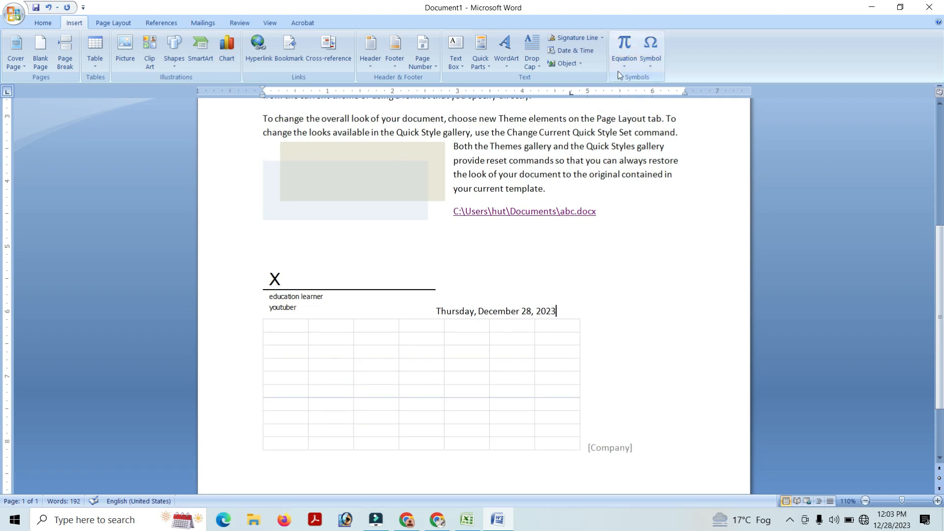
left_click(633, 68)
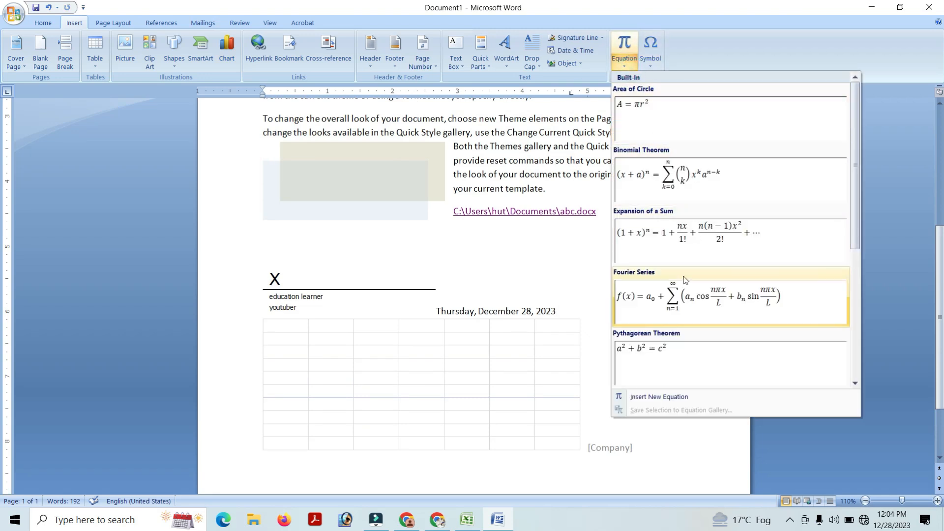
left_click(681, 177)
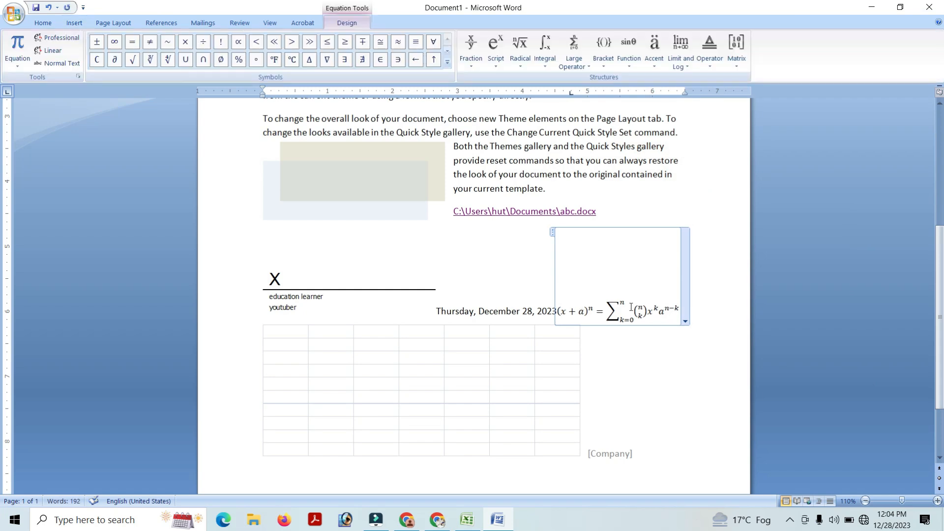
left_click(682, 412)
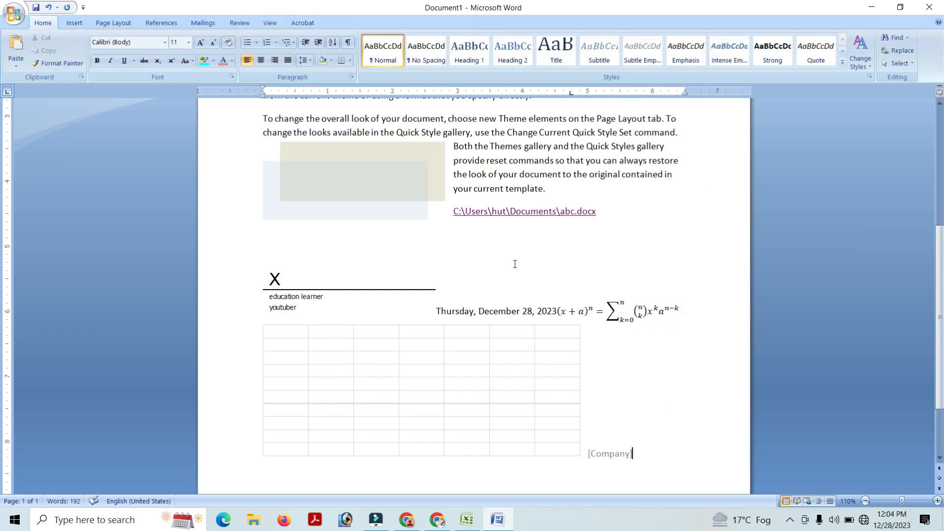
- View the full set of symbols in the Symbol dialog and close it without inserting one
left_click(77, 25)
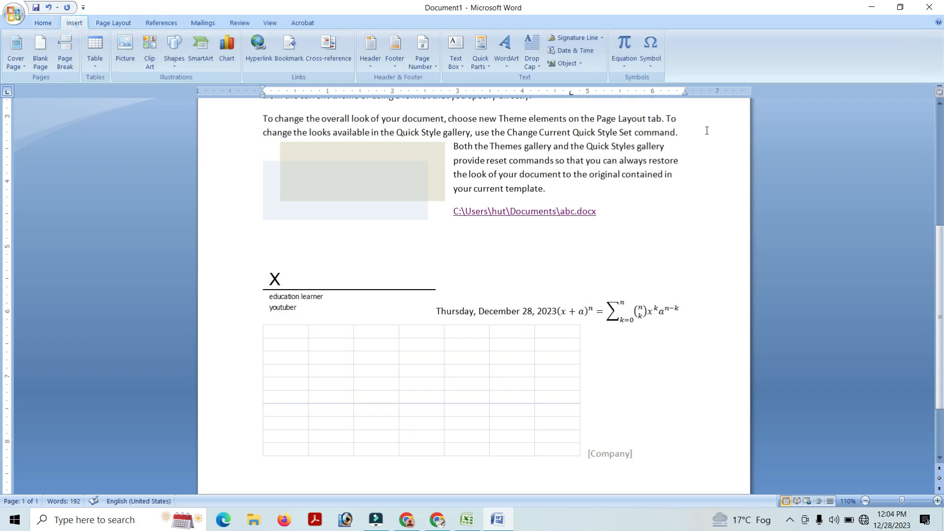
left_click(650, 50)
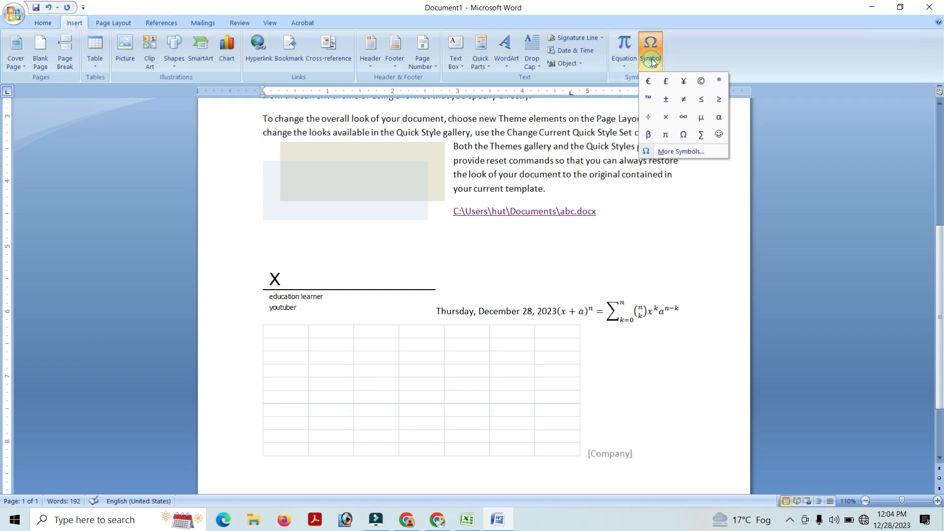
left_click(668, 152)
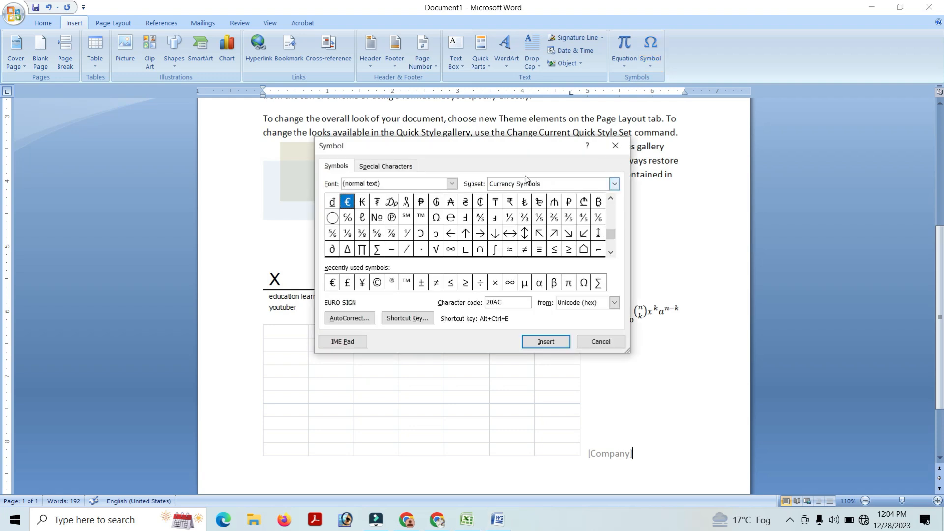
left_click(615, 146)
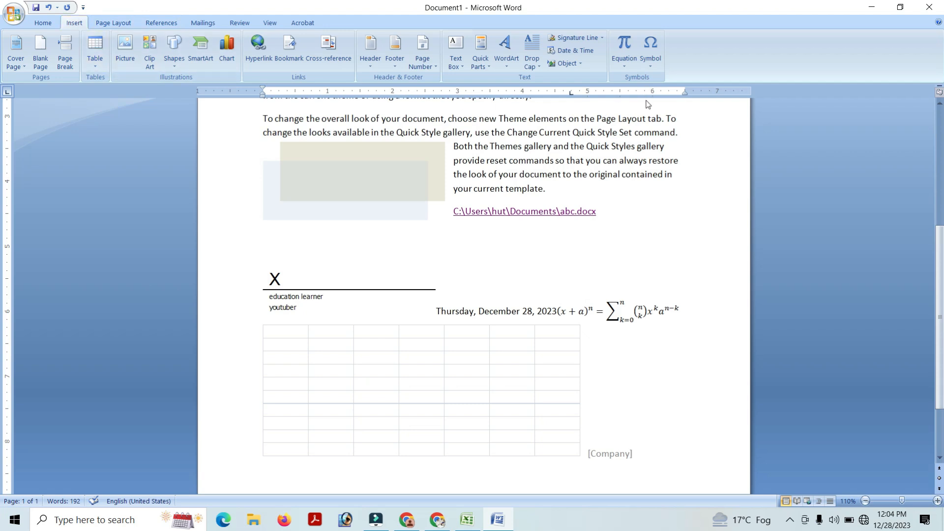
scroll(649, 235, "up", 4)
scroll(650, 233, "down", 6)
scroll(656, 224, "up", 3)
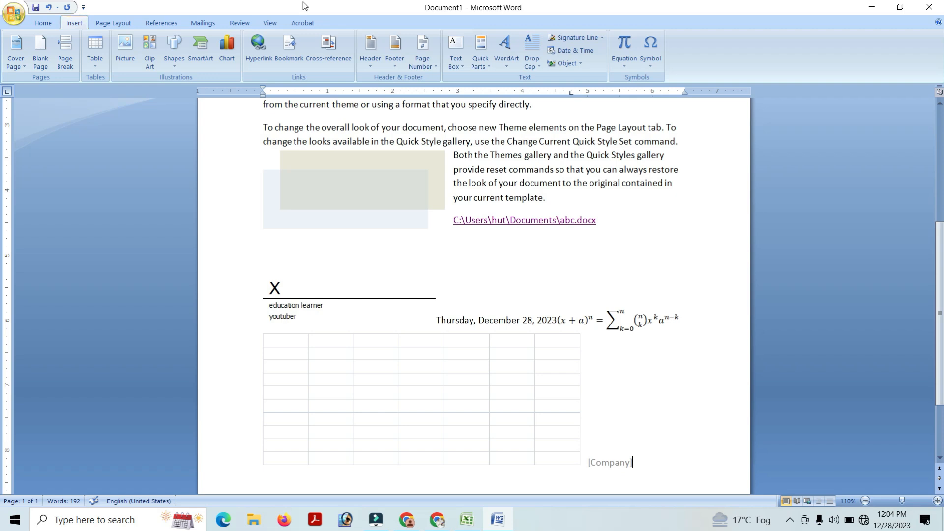
left_click(632, 223)
scroll(718, 318, "down", 2)
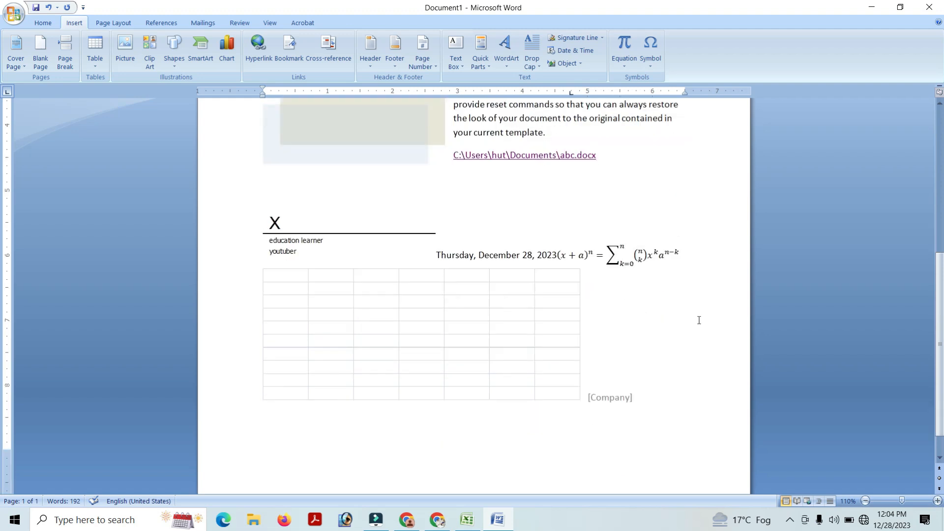
left_click(699, 320)
left_click(467, 195)
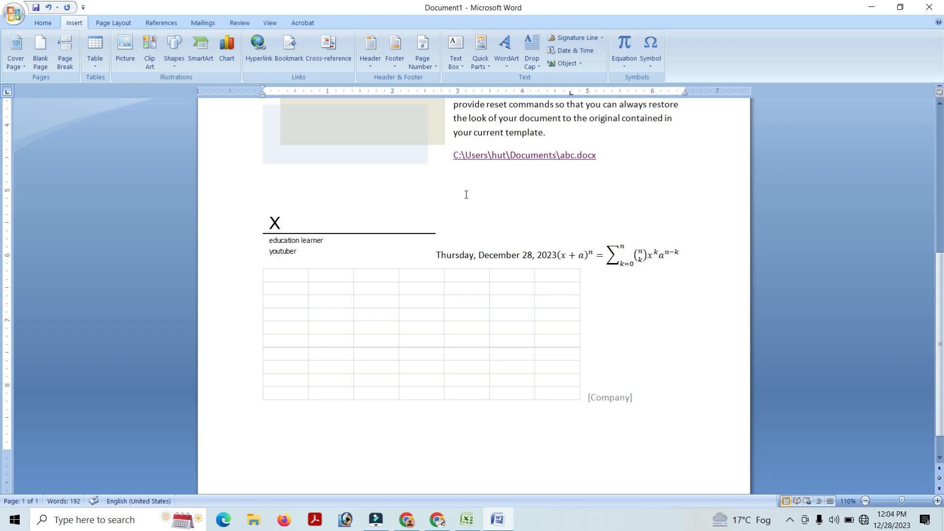